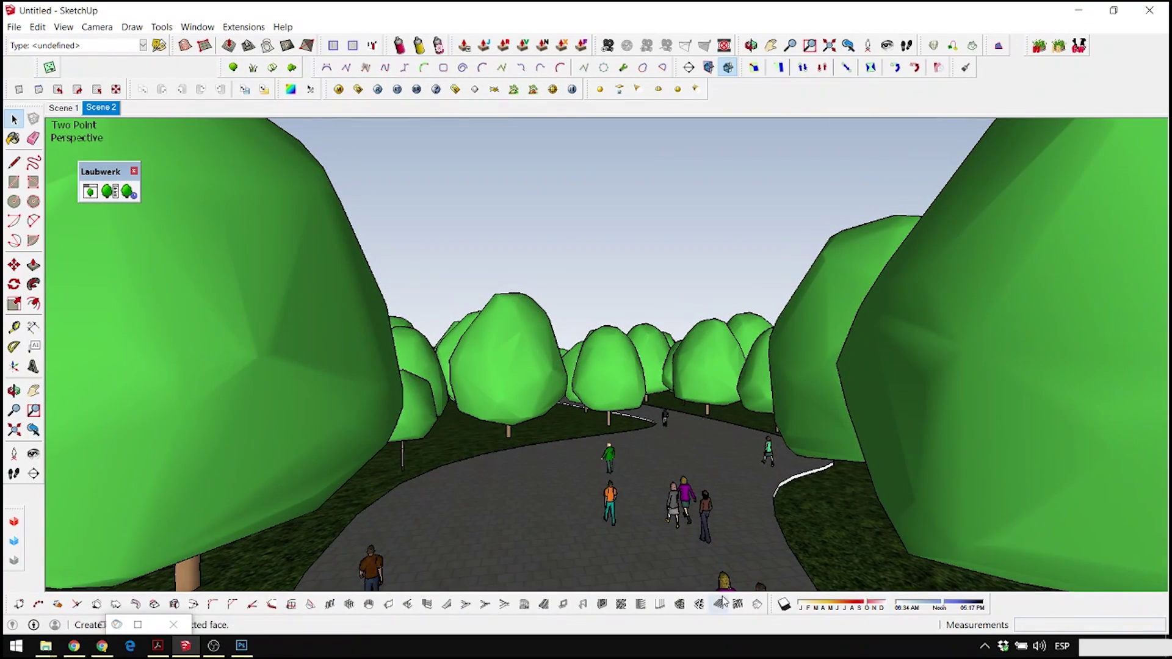
- View the V-Ray render at 100% and switch to Photoshop to compare it with the post-processed d.png image
click(784, 605)
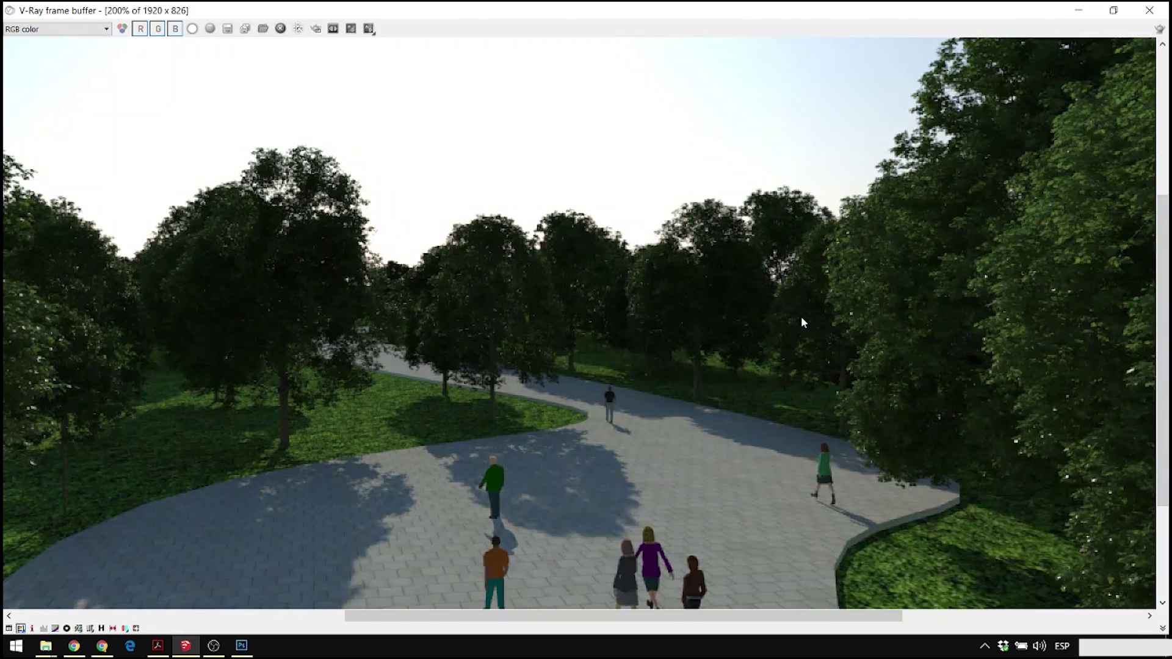
double_click(801, 317)
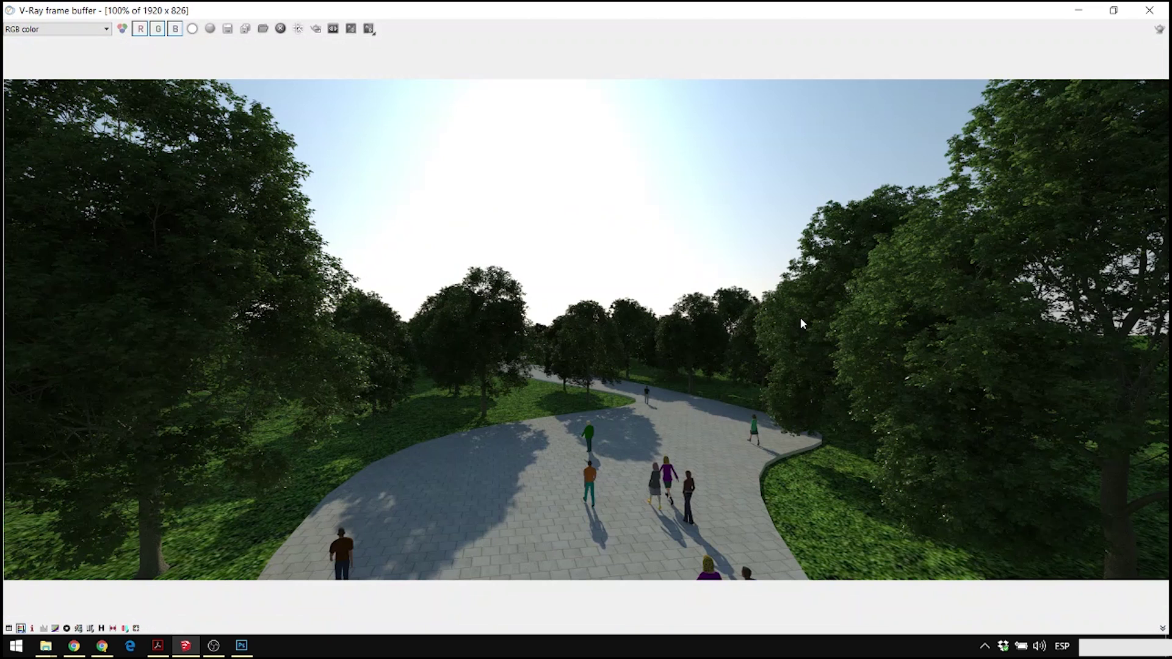
click(242, 646)
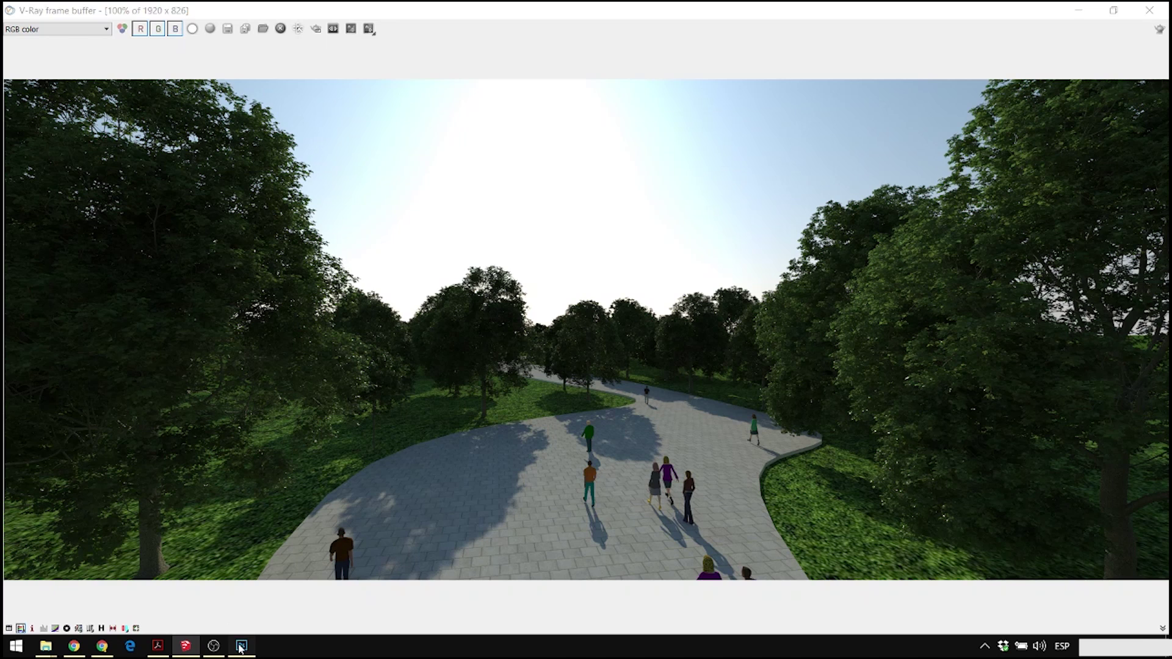
alt+scroll(437, 430, up, 2)
alt+scroll(436, 426, down, 1)
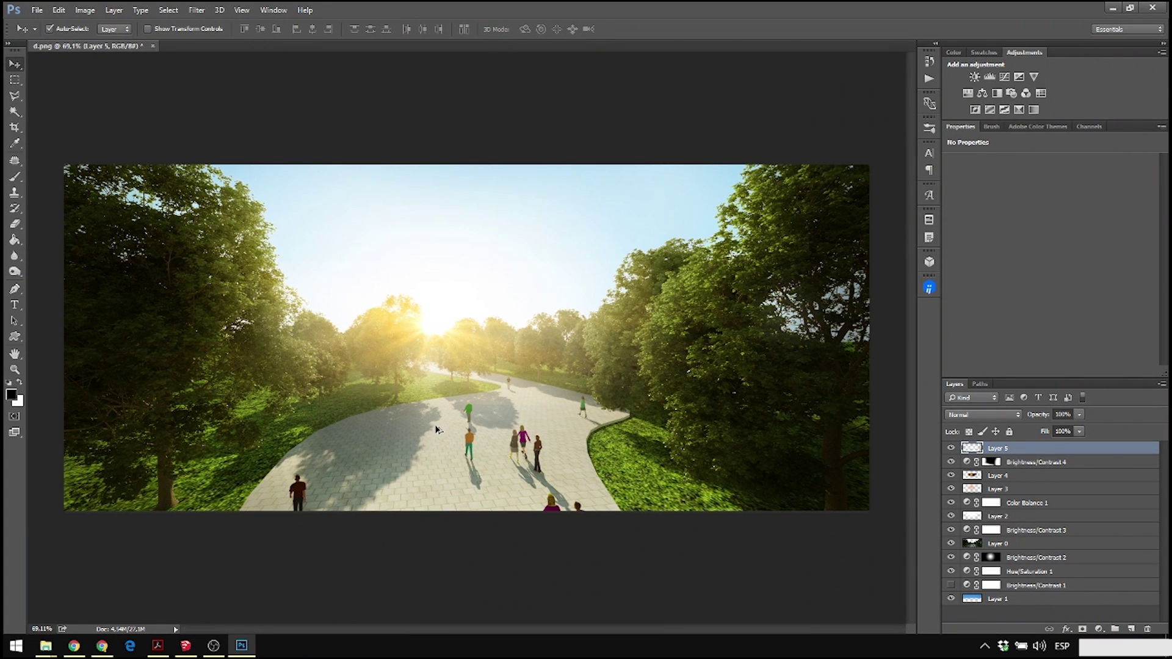
click(624, 146)
key(f)
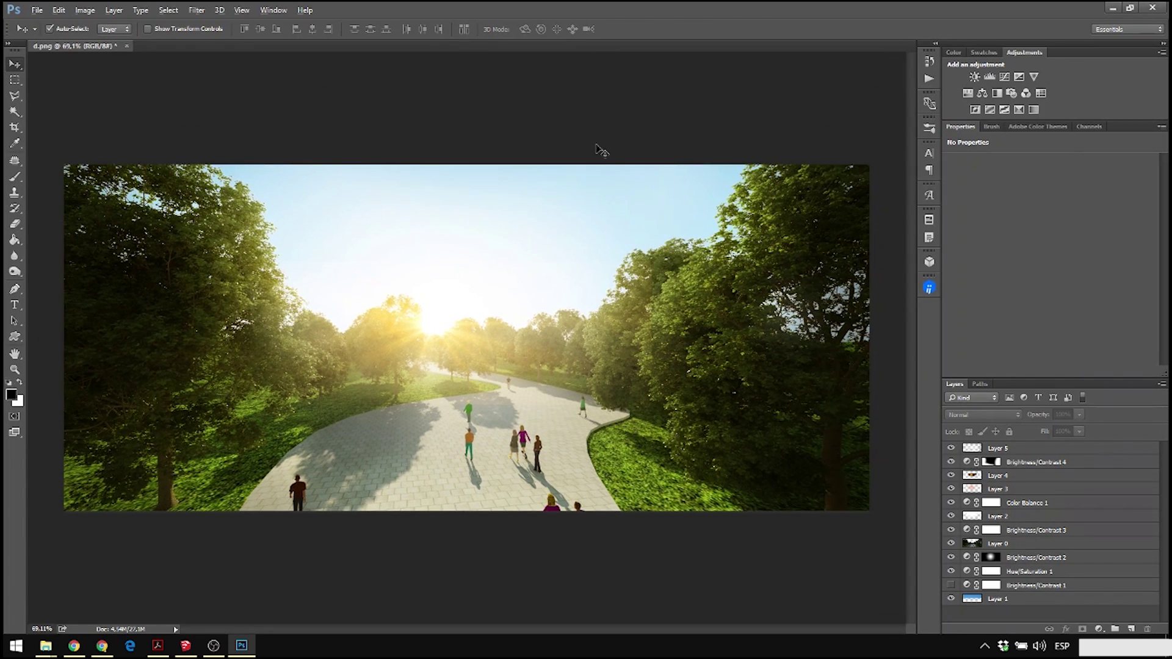
key(alt+Tab)
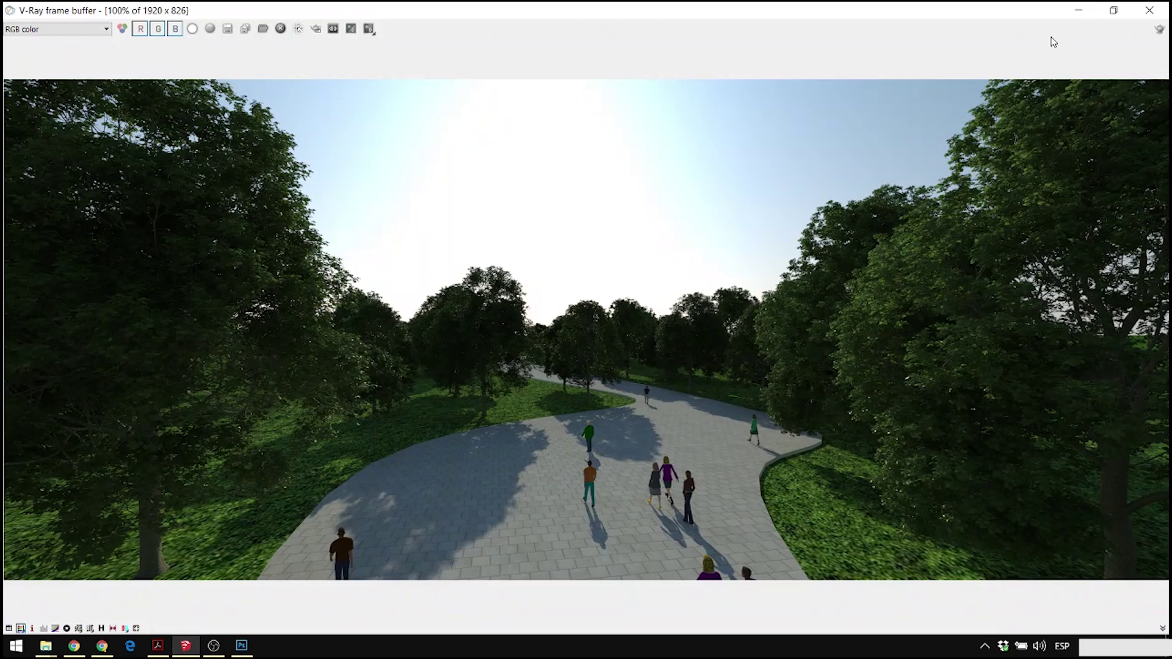
- Return to the SketchUp model, turn off its shadows, and move the Laubwerk toolbar to the empty area beside the trees
click(1079, 10)
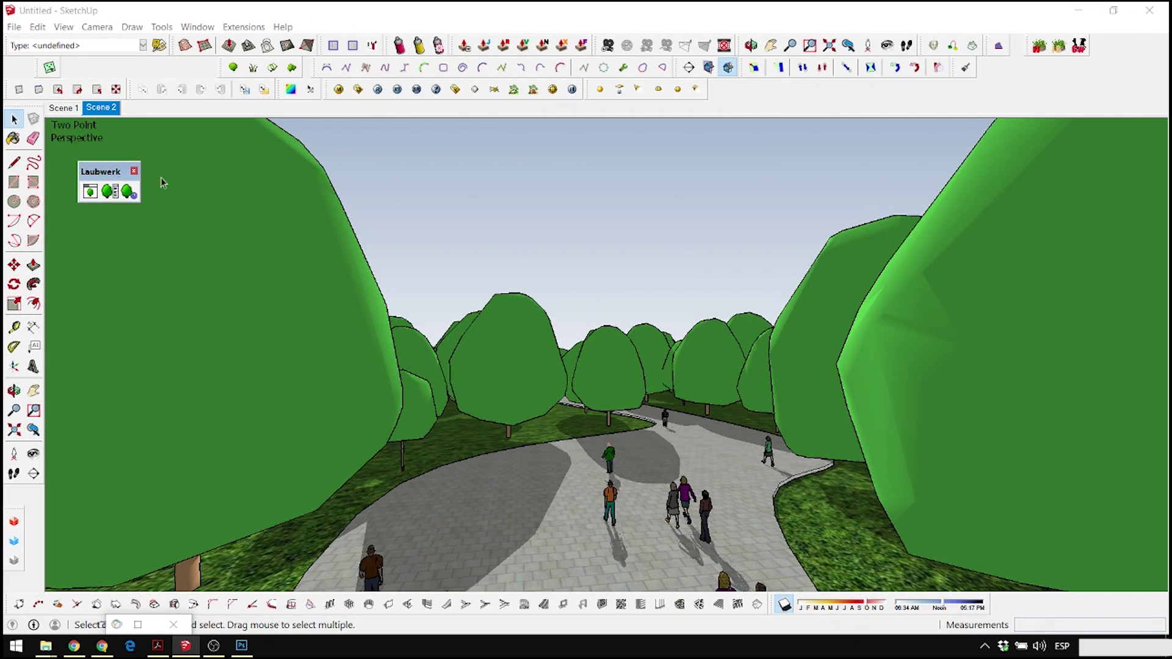
click(785, 605)
middle_drag(763, 364, 685, 544)
scroll(661, 357, down, 7)
middle_drag(683, 346, 445, 275)
drag(108, 171, 885, 181)
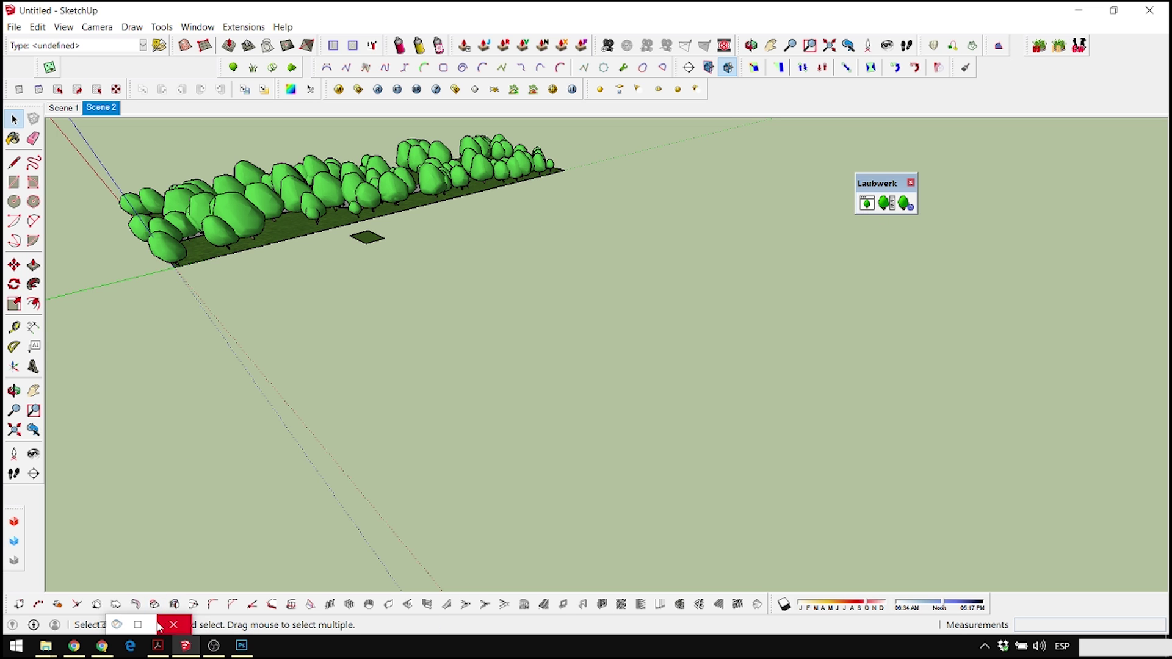
- Switch to Chrome and open Ronen Bekerman's ArchVIZ Shop on Gumroad
click(88, 646)
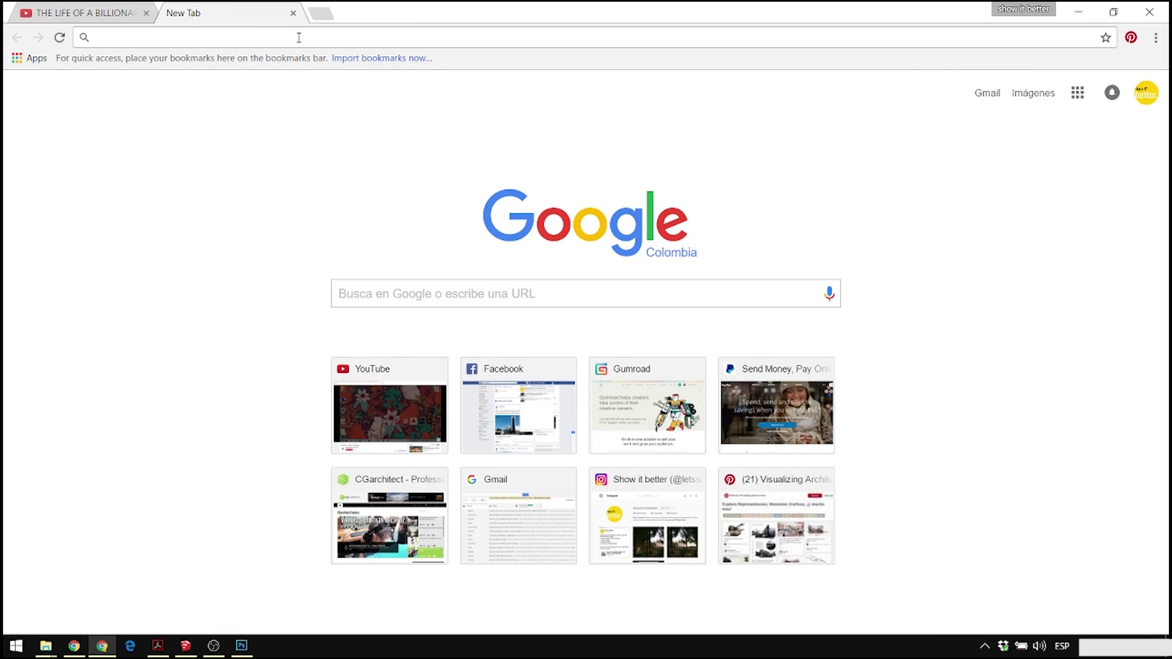
text(ronen )
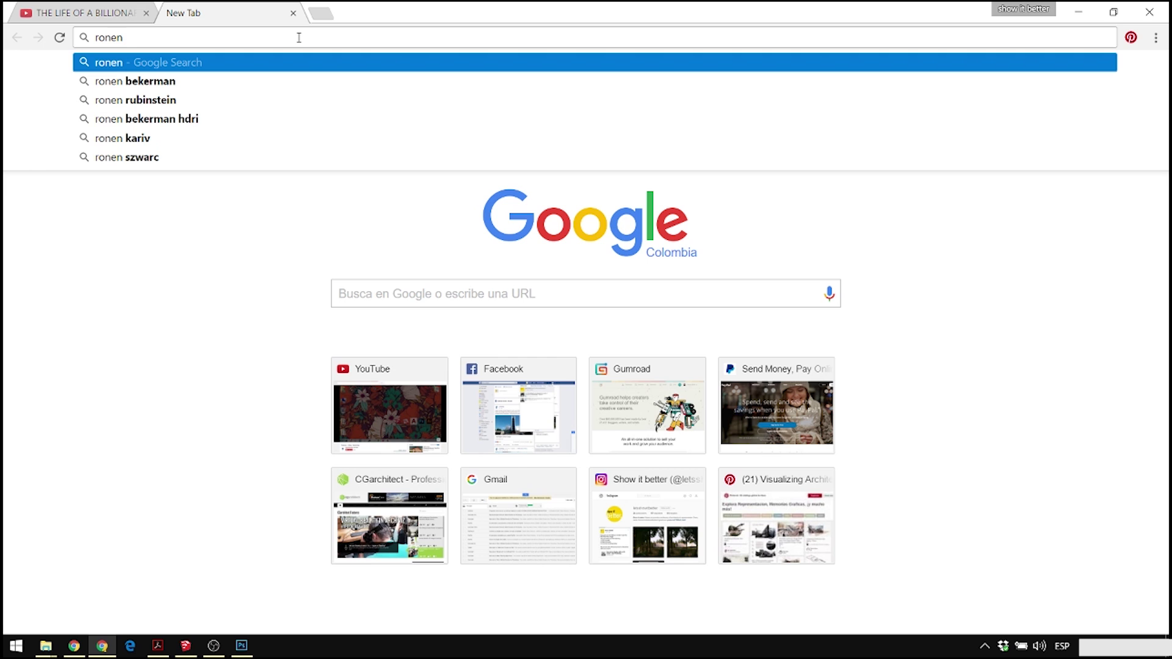
text(bekerman )
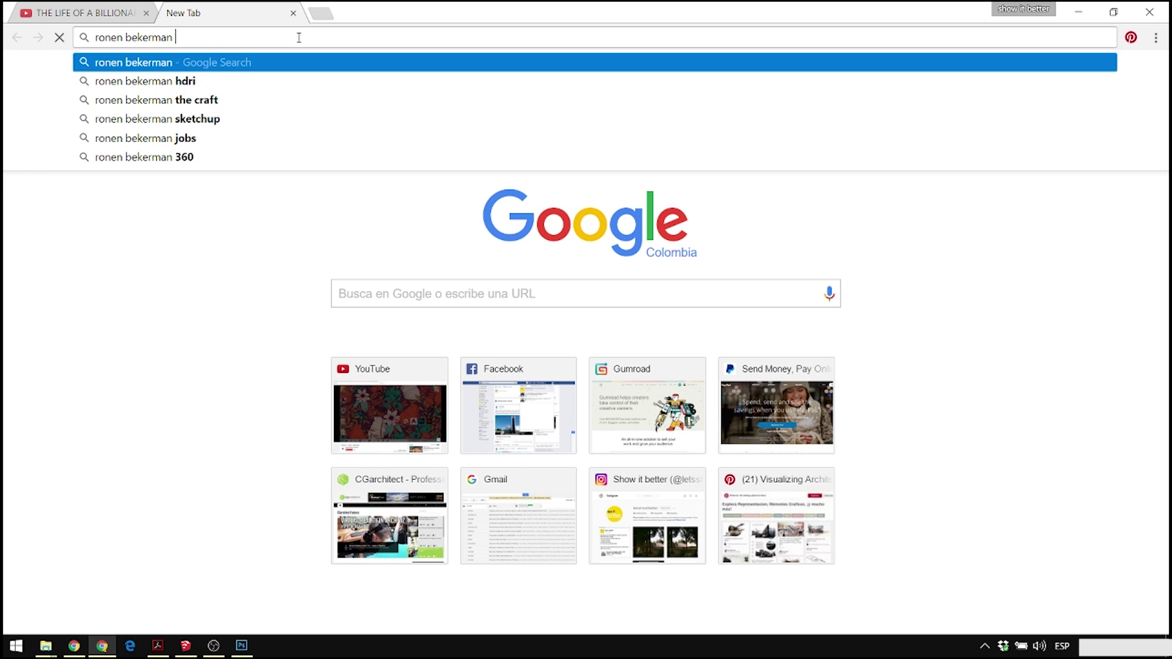
text(gumro)
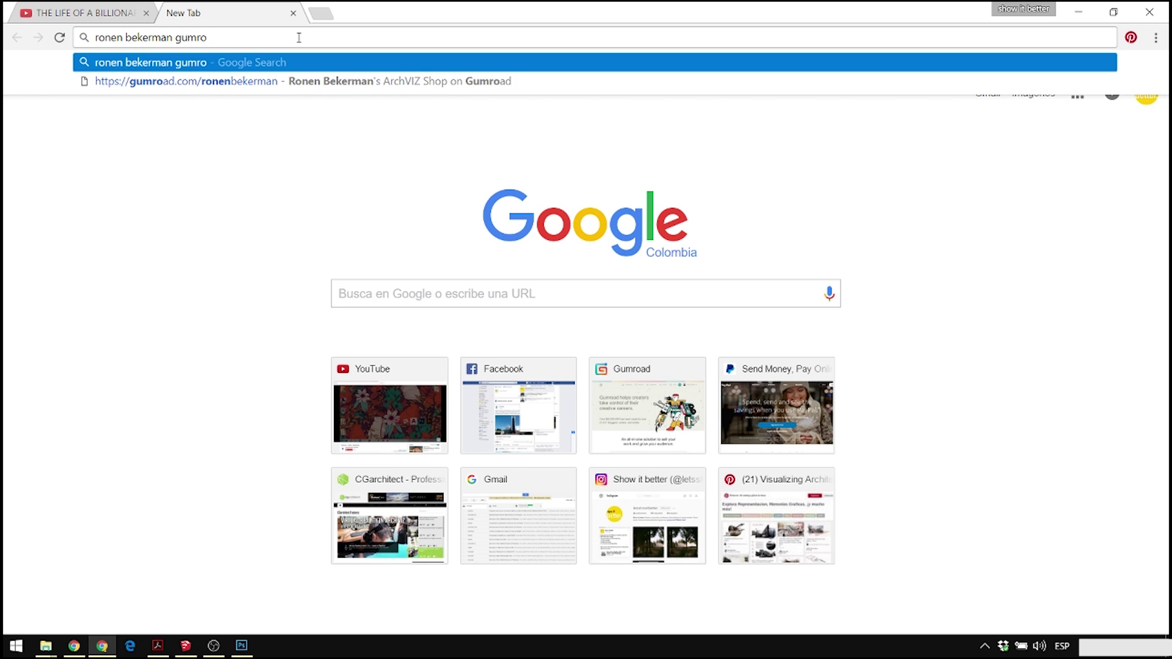
key(Down)
key(Return)
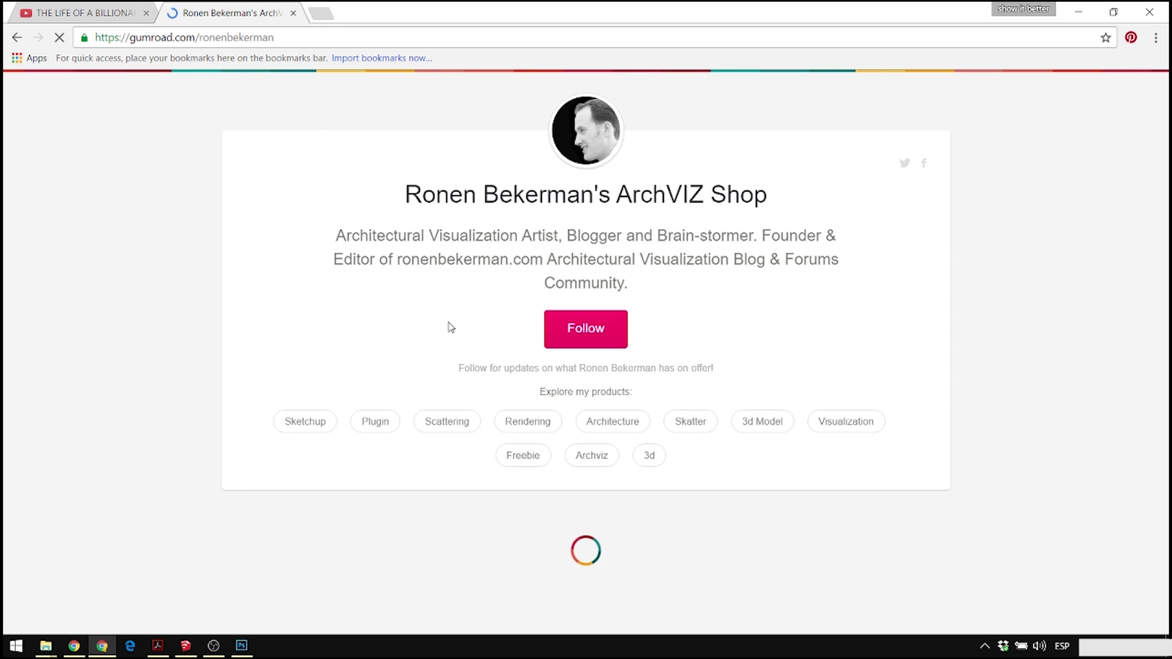
- Browse the shop's plant kits, open Laubwerk - Plants Kit Freebie, and read its description and system requirements
scroll(174, 344, down, 5)
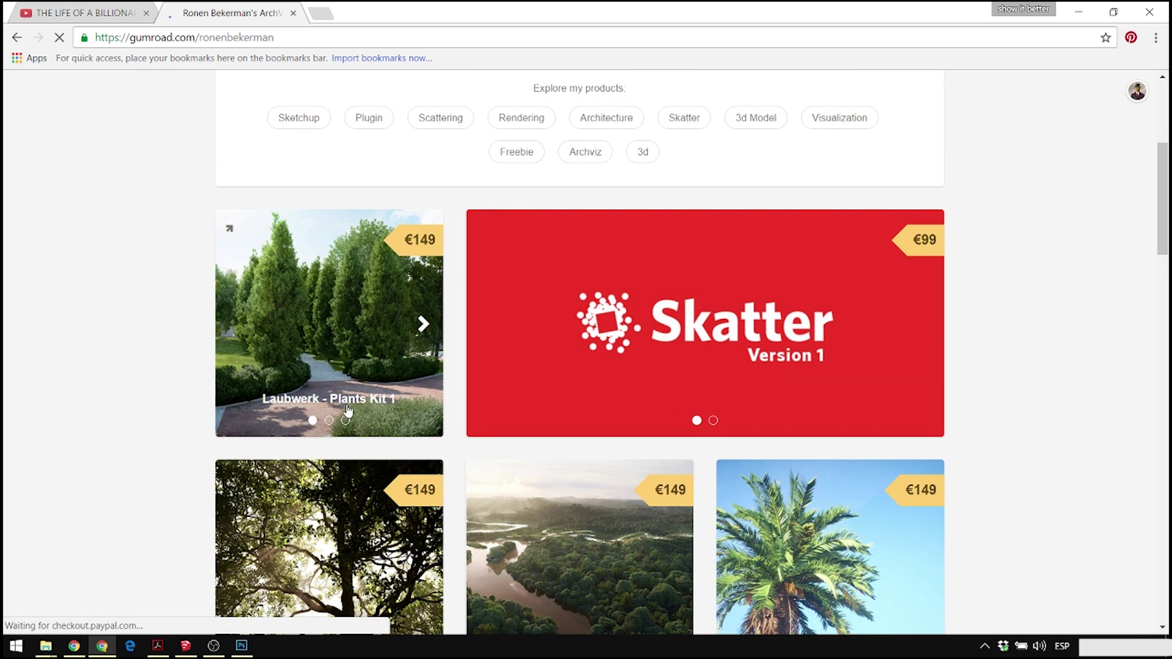
scroll(159, 359, down, 3)
scroll(156, 359, down, 1)
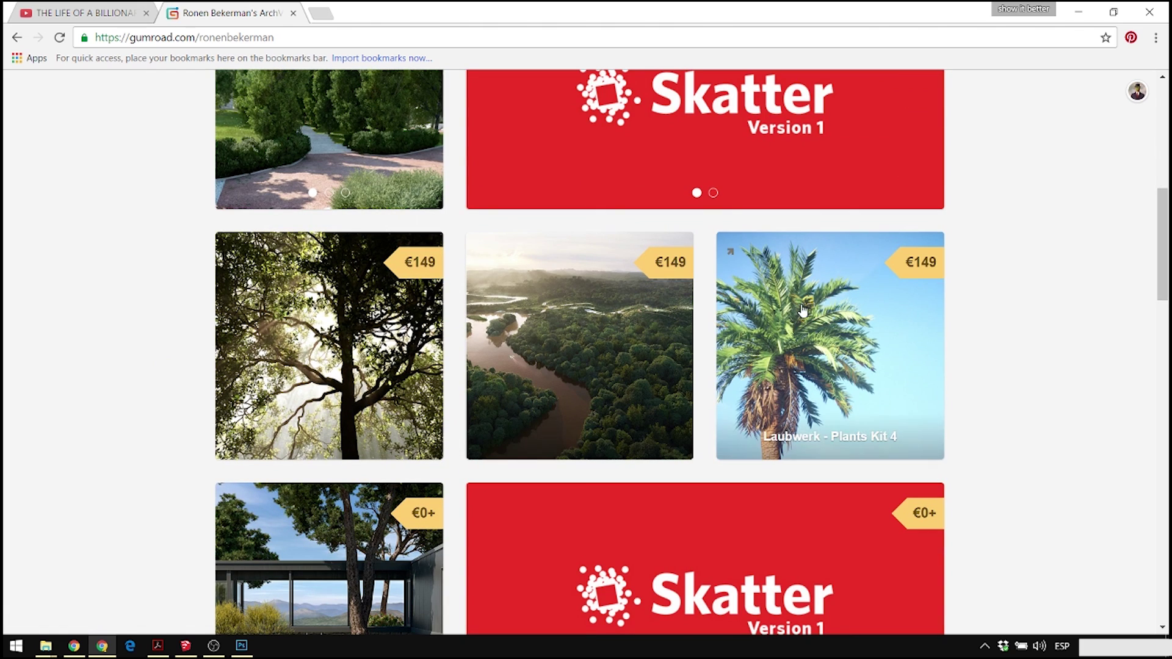
scroll(166, 353, down, 3)
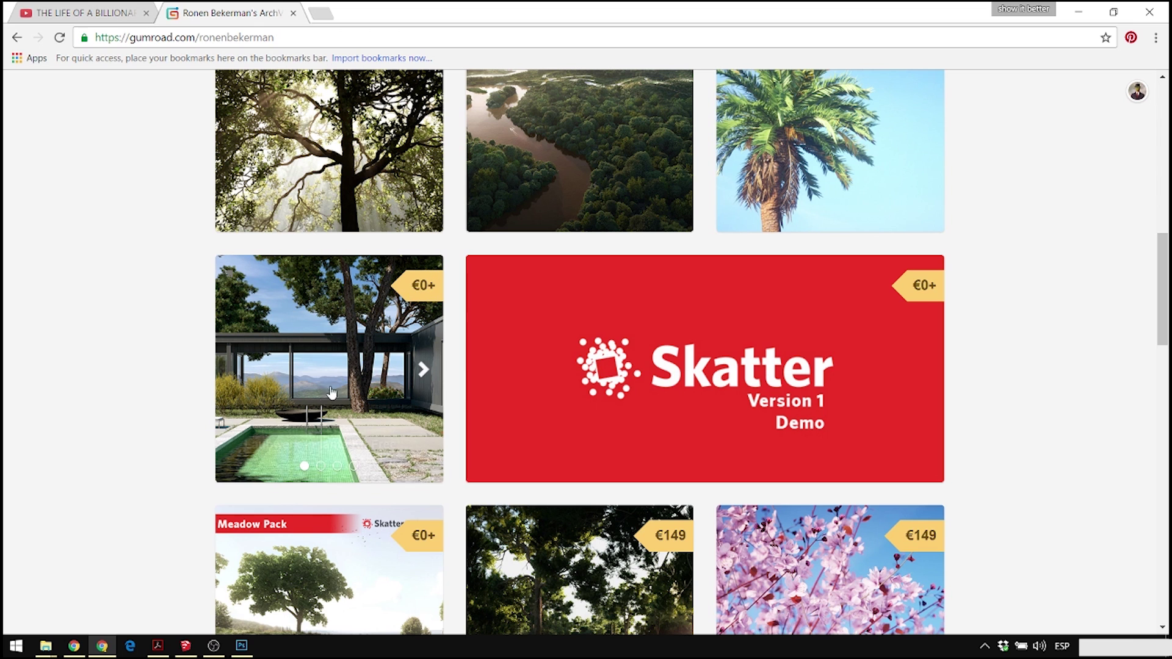
click(331, 447)
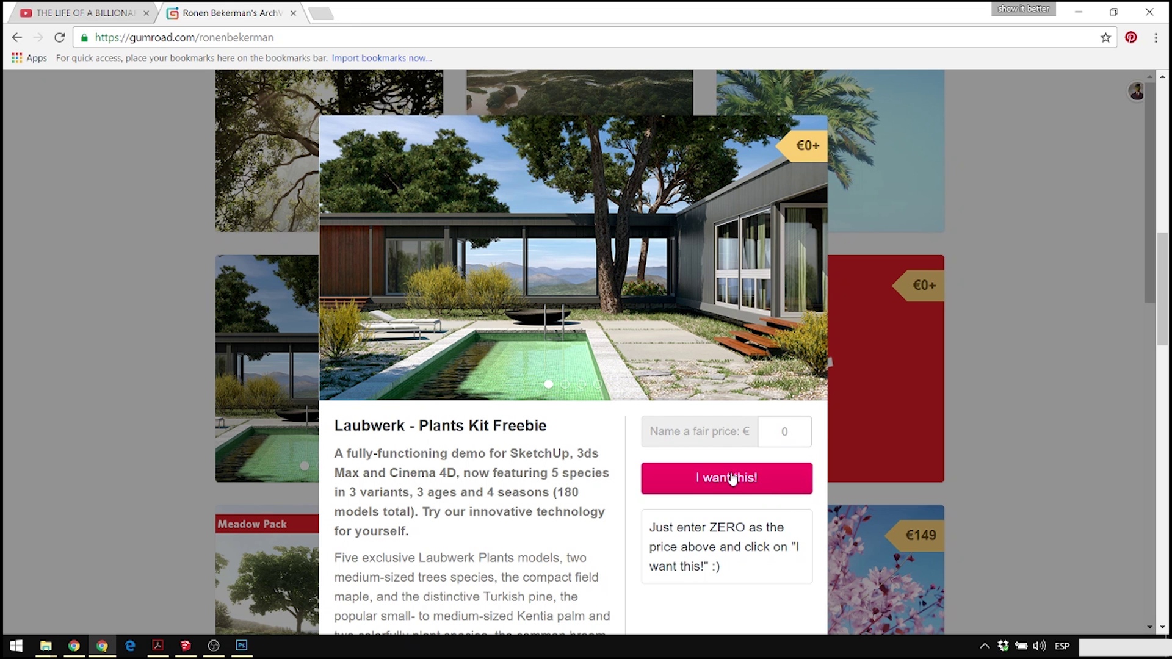
scroll(525, 467, down, 7)
scroll(531, 463, down, 5)
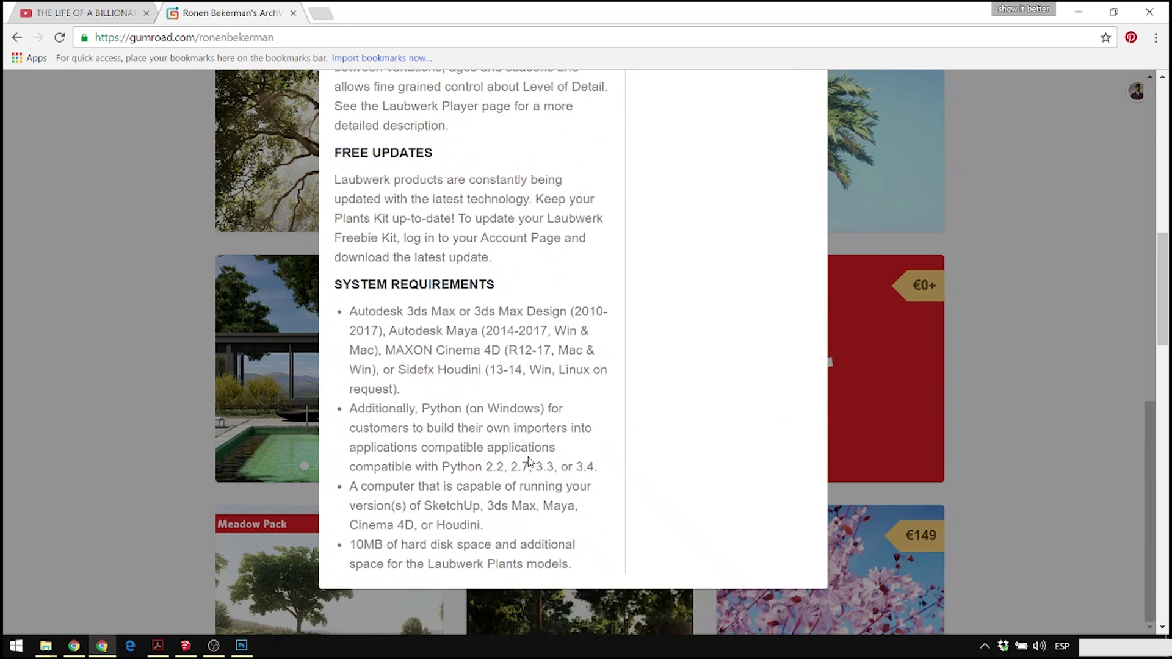
scroll(531, 459, up, 13)
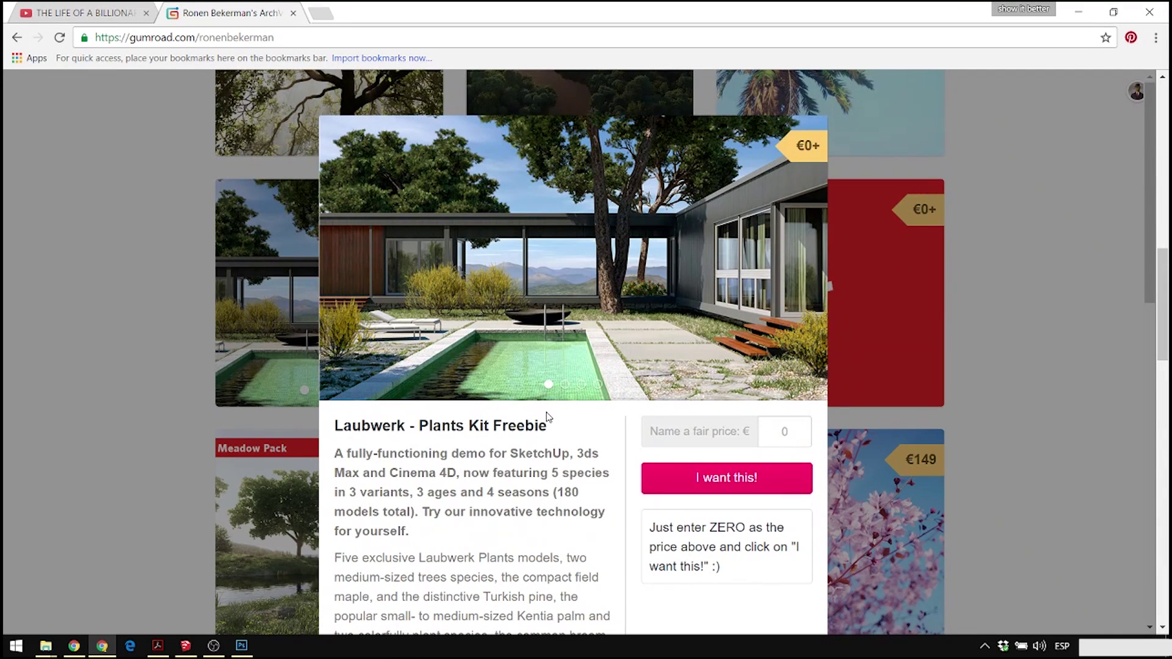
- Switch back to SketchUp, open the Laubwerk Browser and the plant attributes window, and arrange them side by side
click(193, 649)
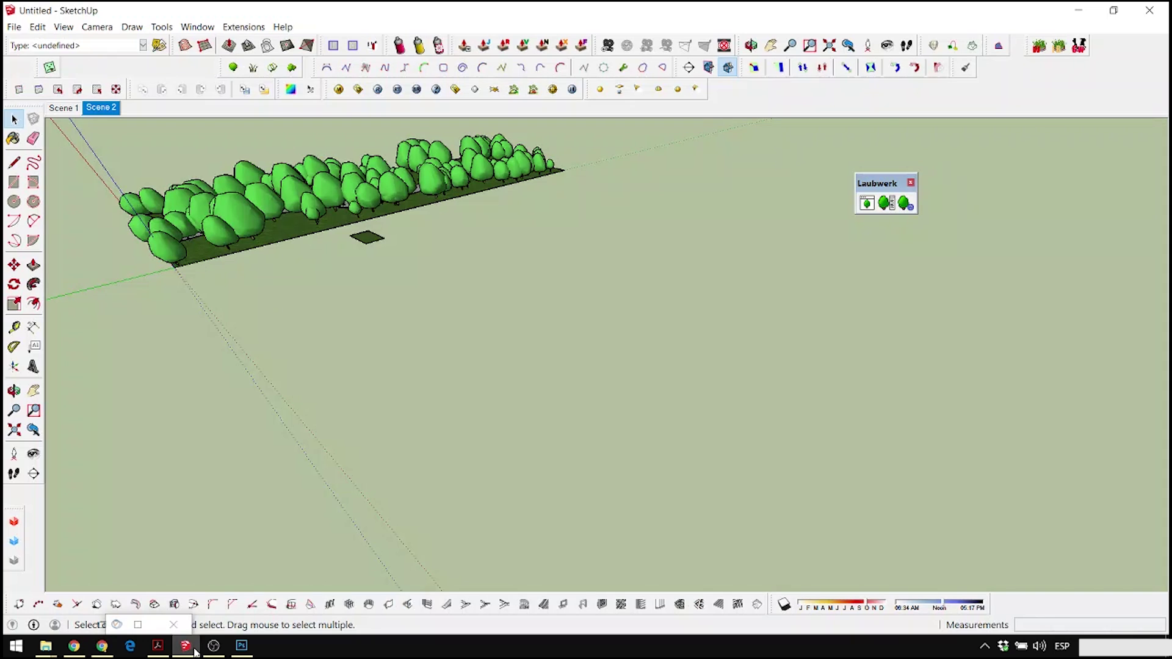
middle_drag(448, 383, 488, 384)
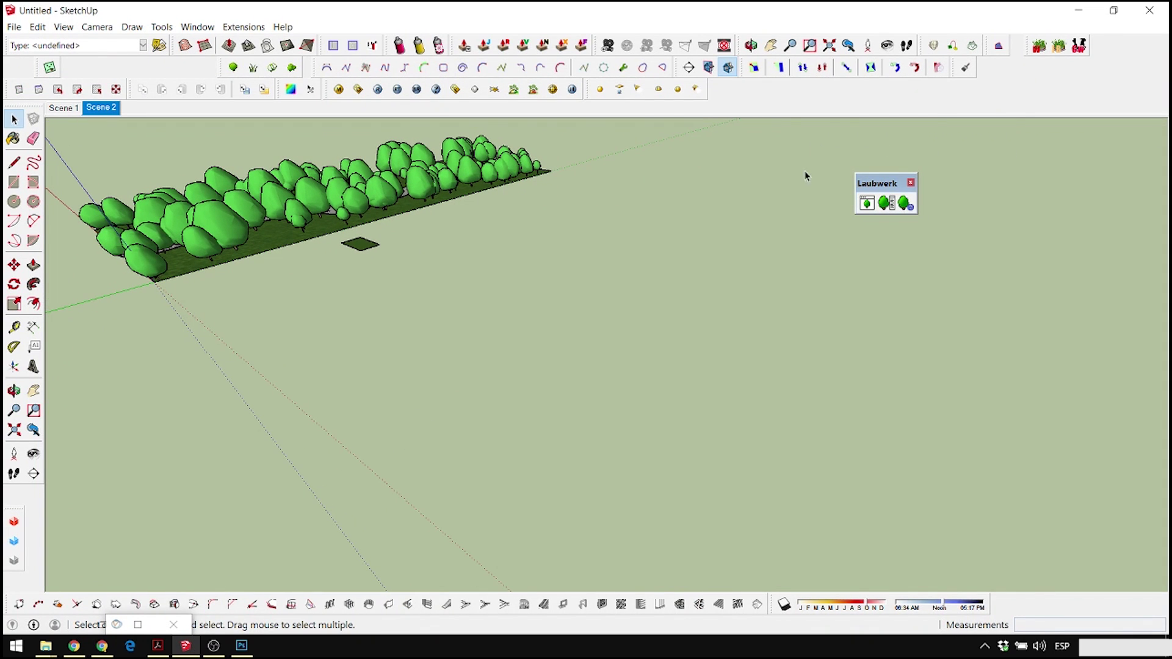
click(867, 207)
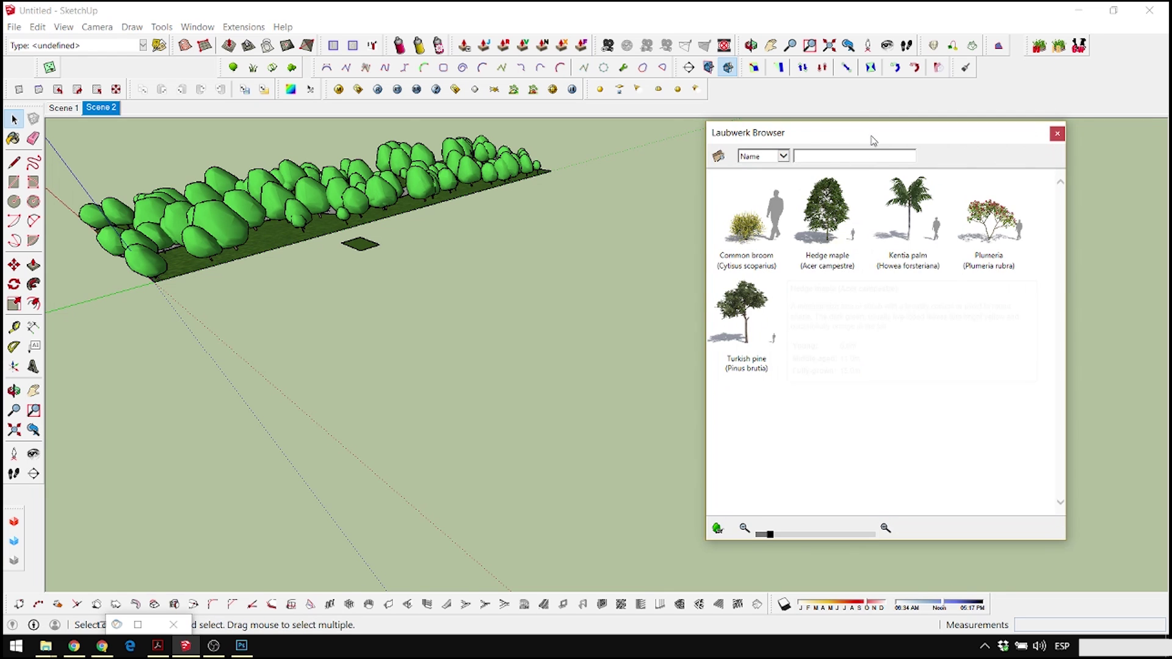
drag(867, 138, 323, 126)
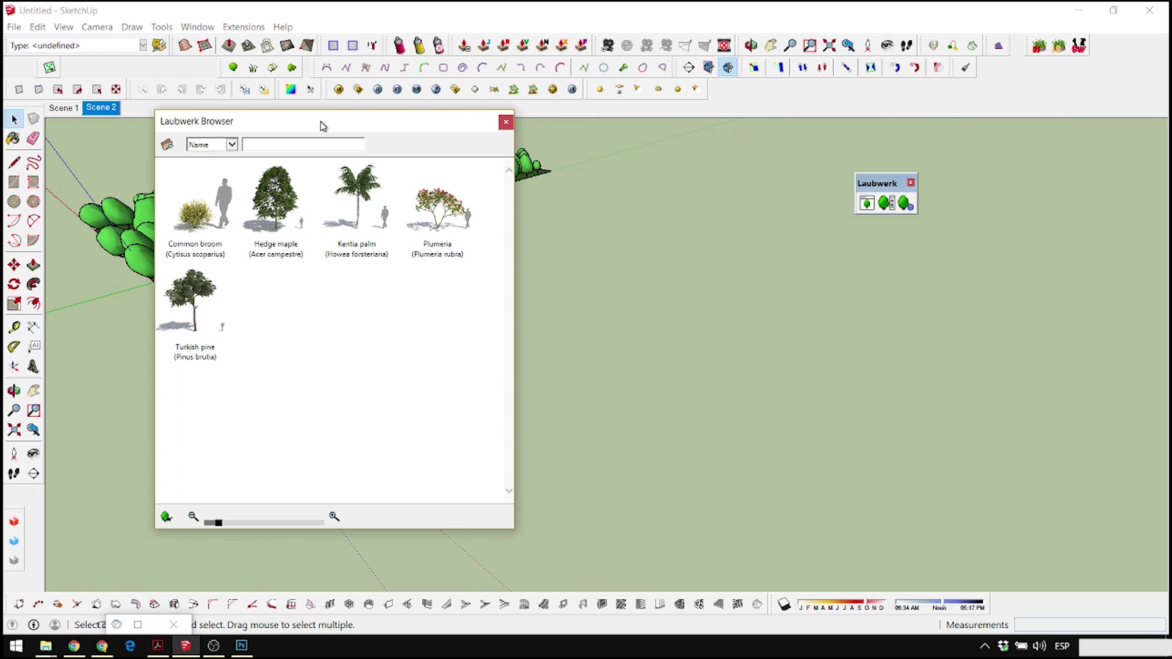
click(886, 203)
drag(889, 182, 638, 160)
- Read the Laubwerk Help on plant attributes, render detail and requirements, and close the Laubwerk windows
click(909, 206)
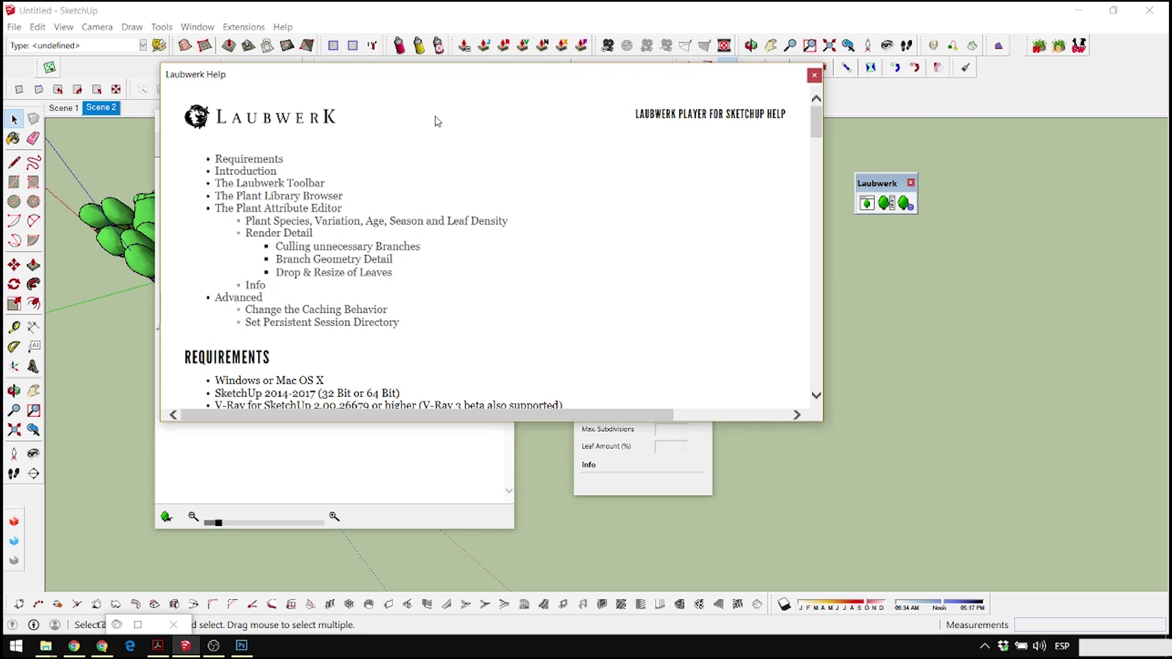
drag(415, 87, 619, 98)
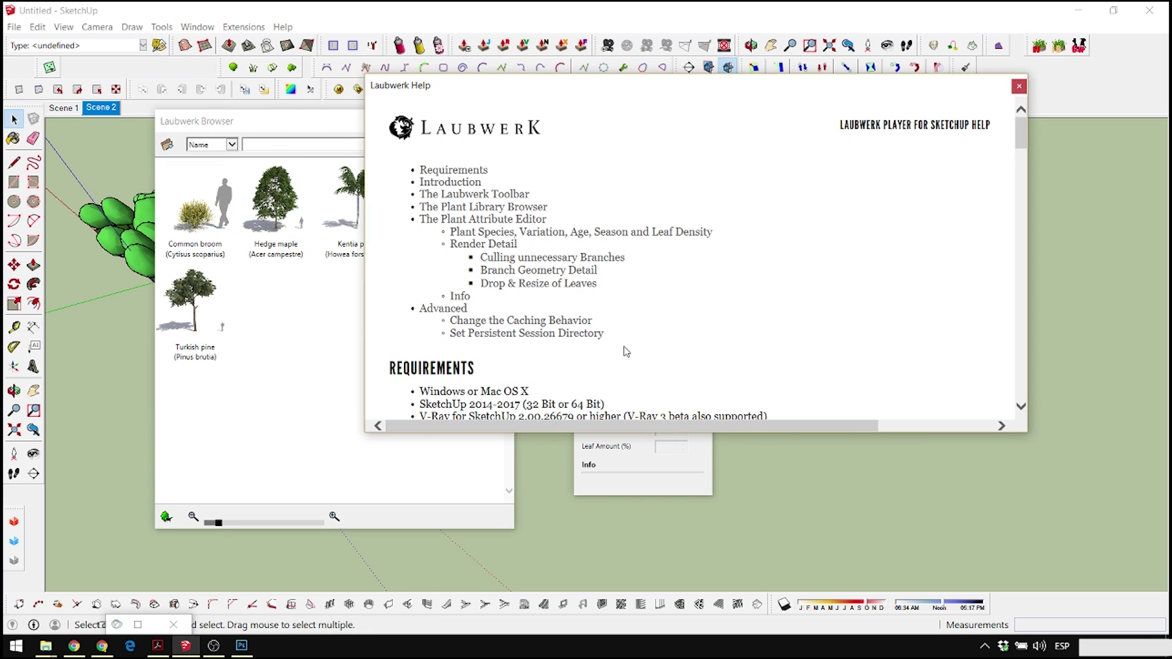
scroll(623, 348, down, 15)
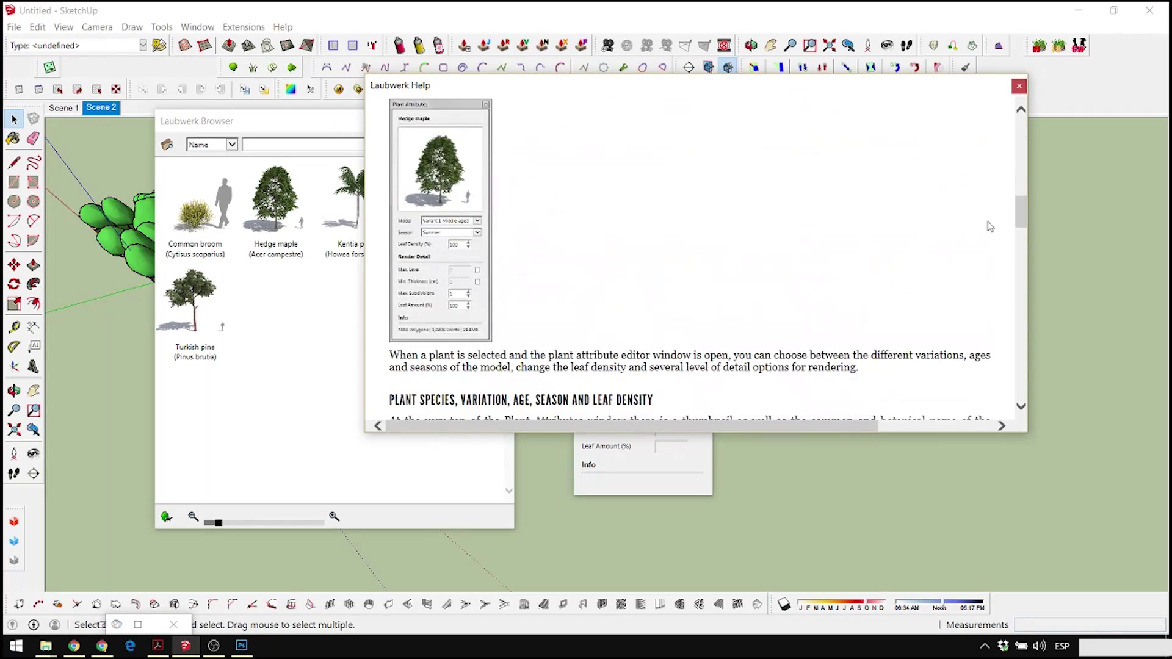
drag(1023, 218, 1020, 270)
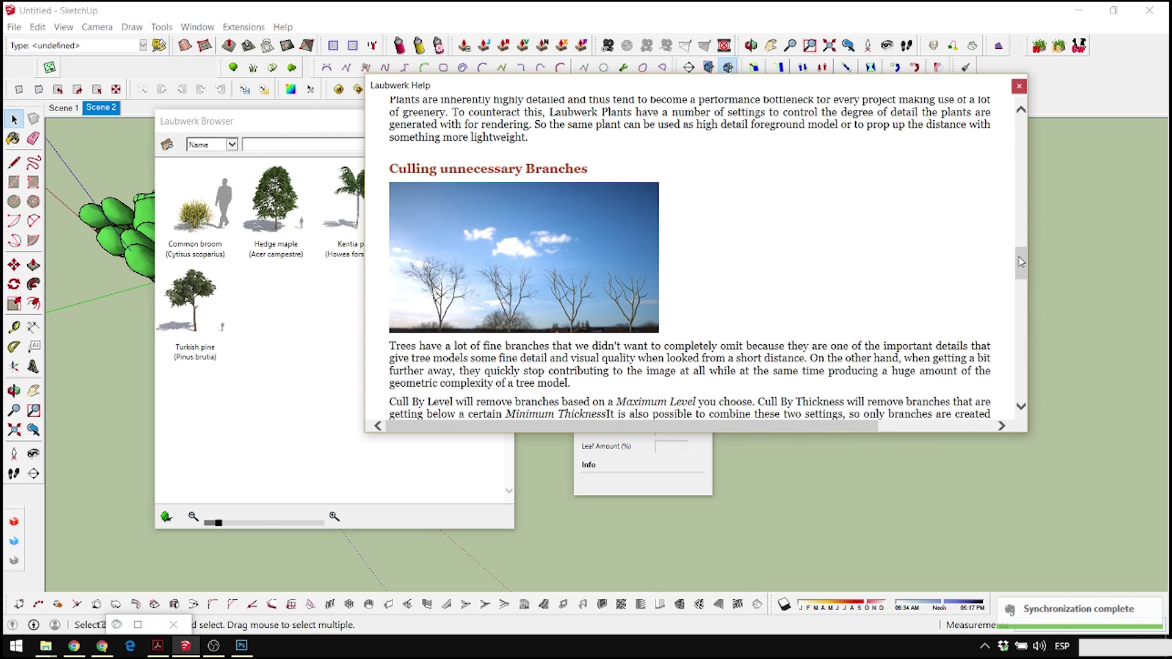
drag(1021, 263, 934, 196)
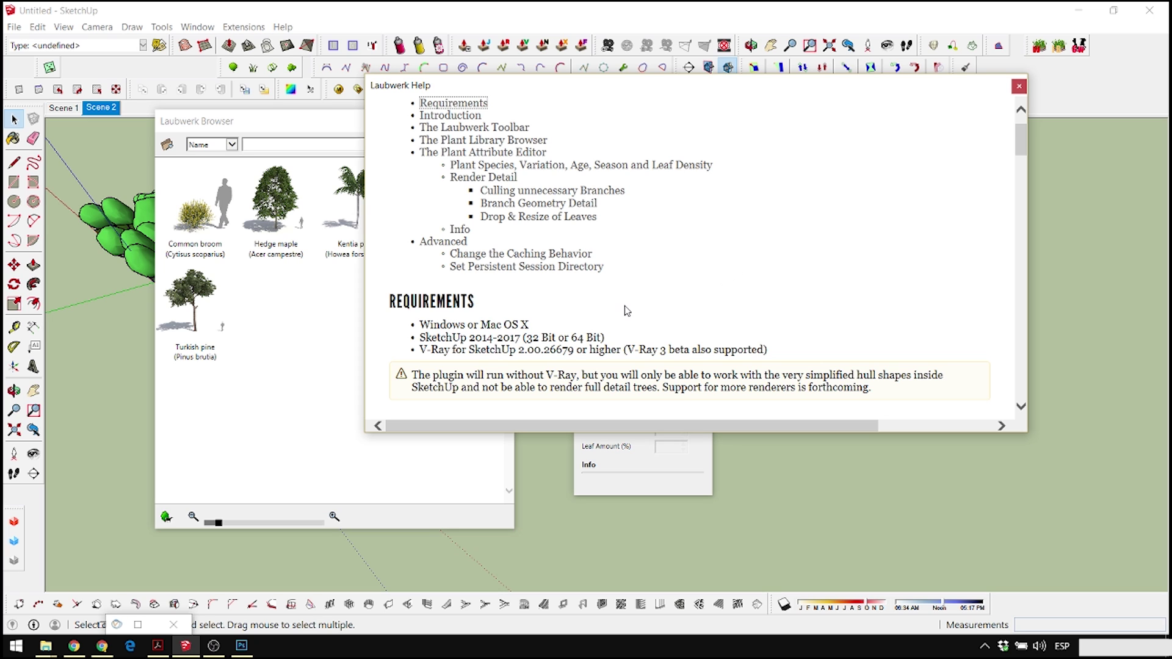
scroll(627, 311, up, 2)
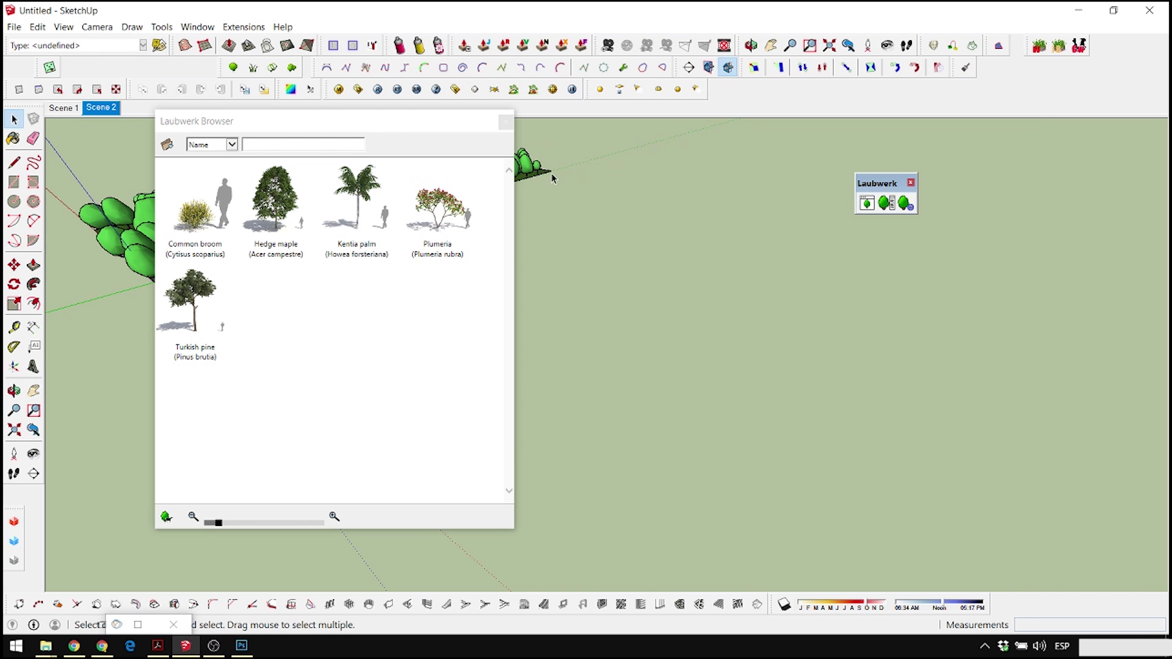
click(505, 121)
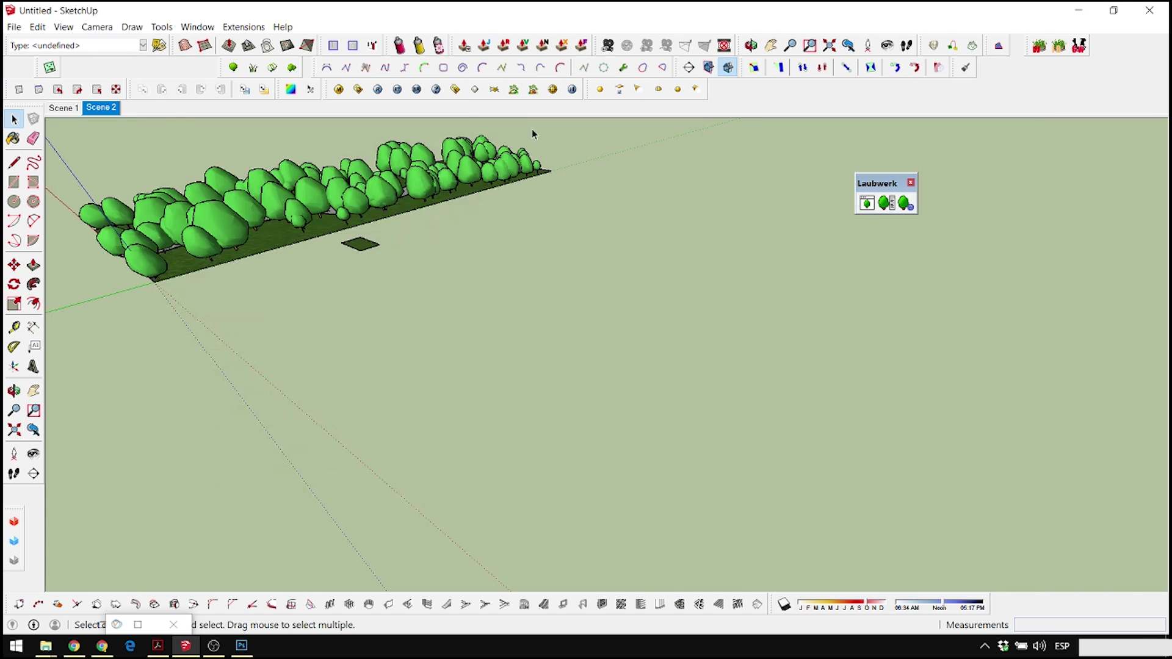
- Reopen the Laubwerk Browser and place a Common broom on the empty ground away from the park
click(868, 204)
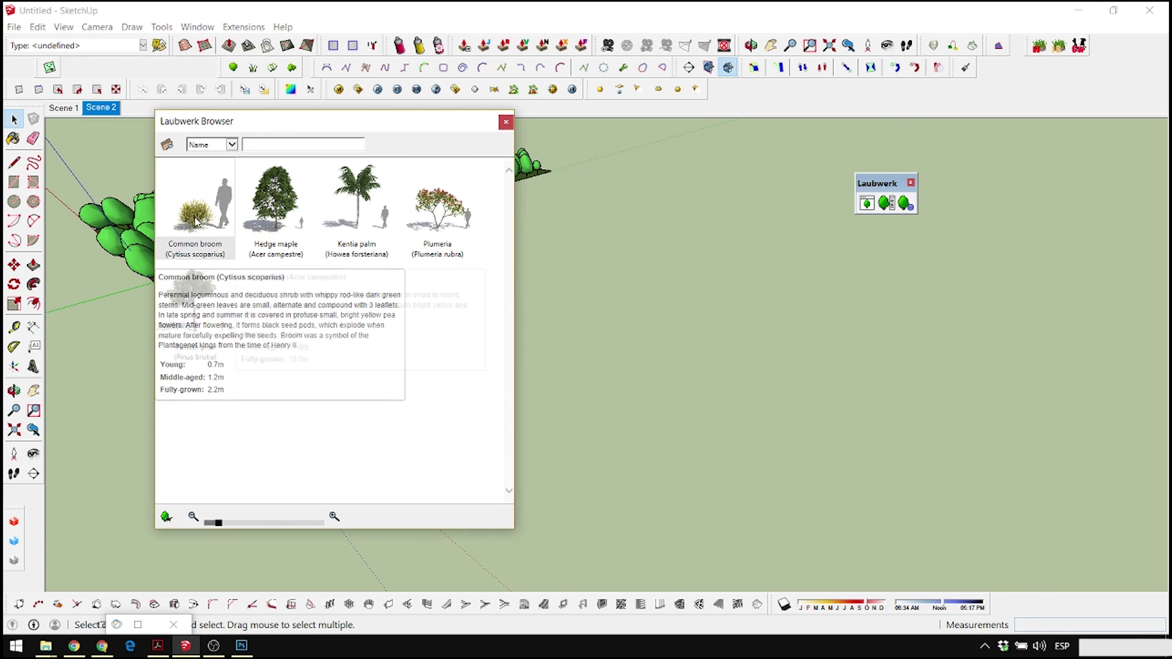
click(210, 230)
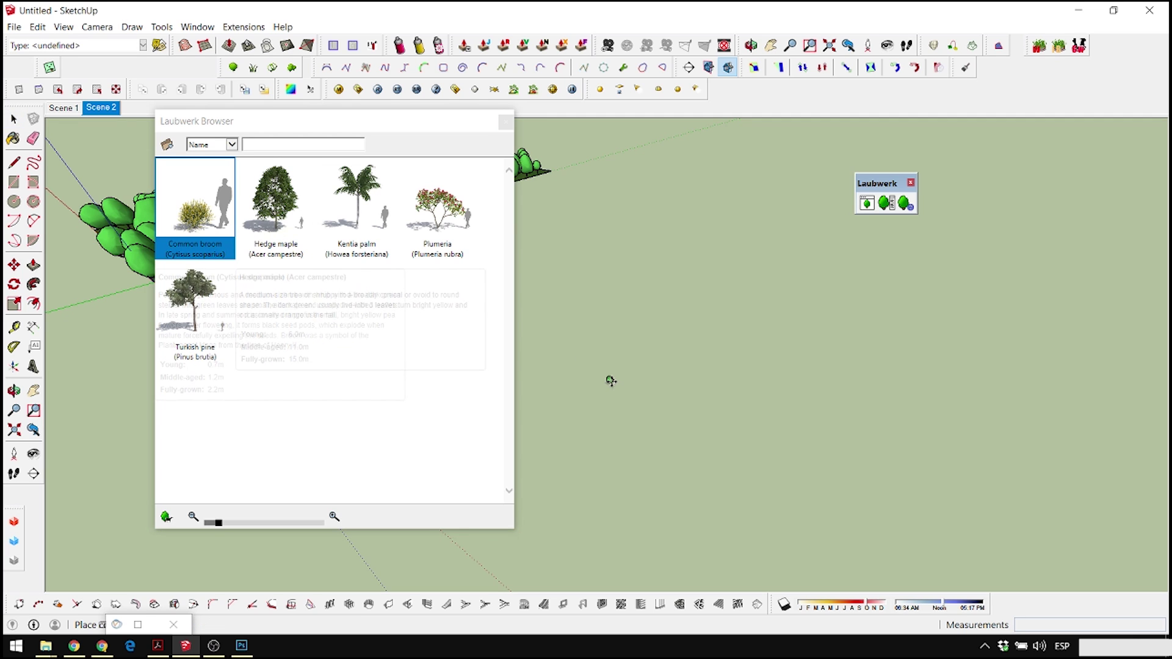
click(620, 407)
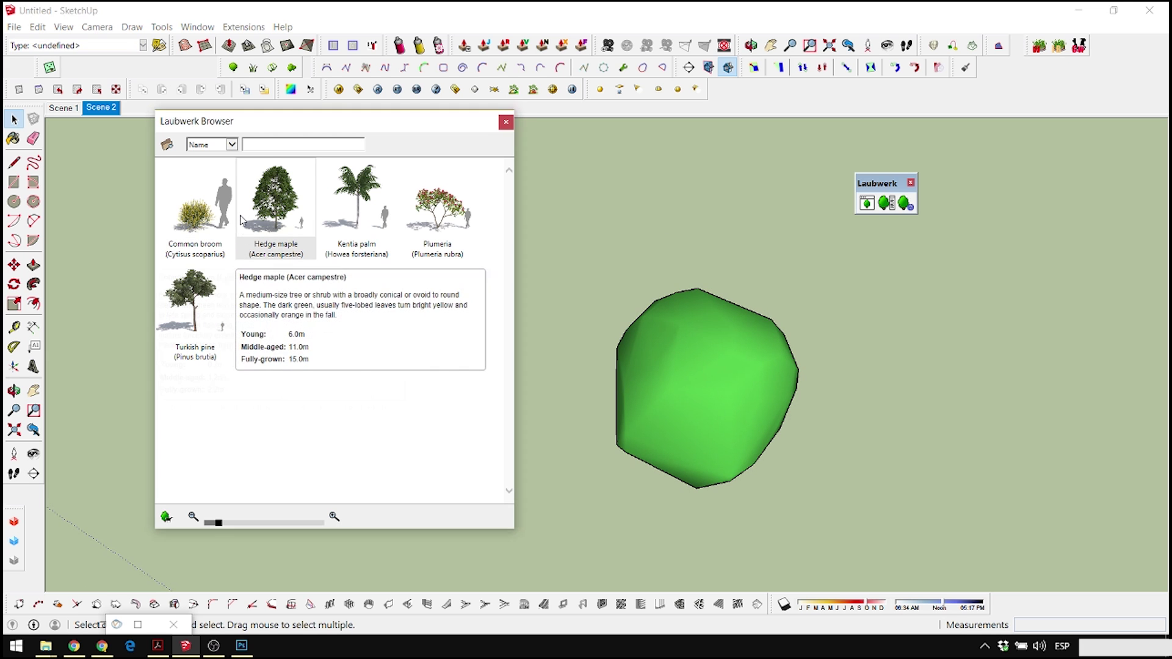
- Place a Hedge maple from the Laubwerk Browser beside the Common broom
click(275, 202)
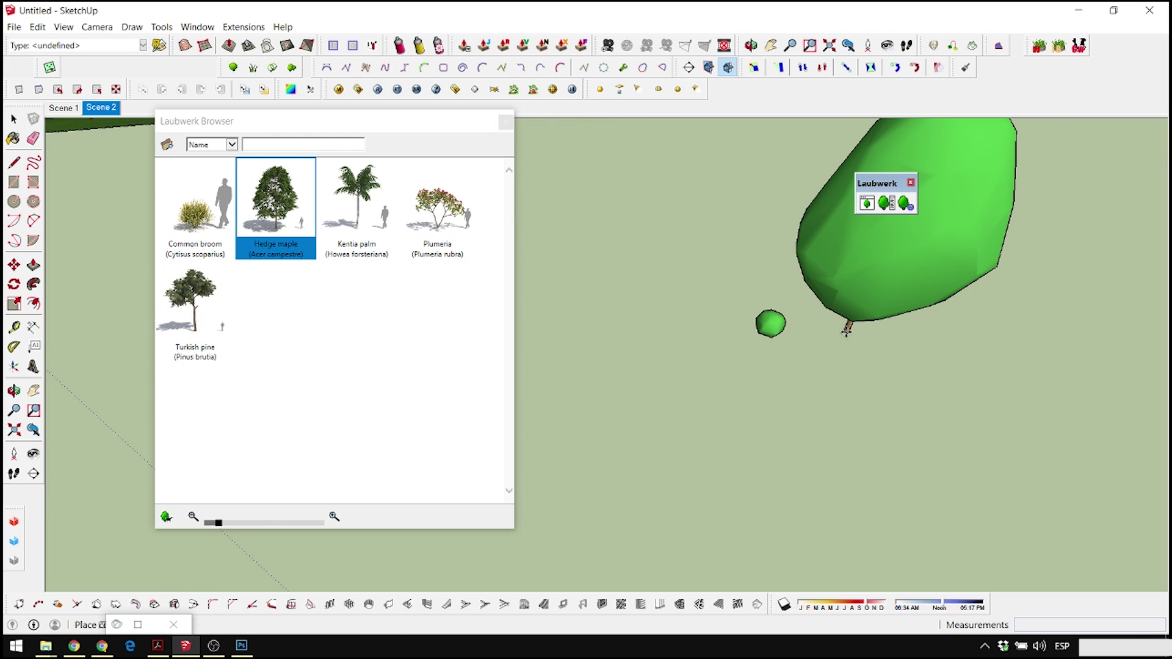
click(848, 329)
middle_drag(847, 331, 610, 402)
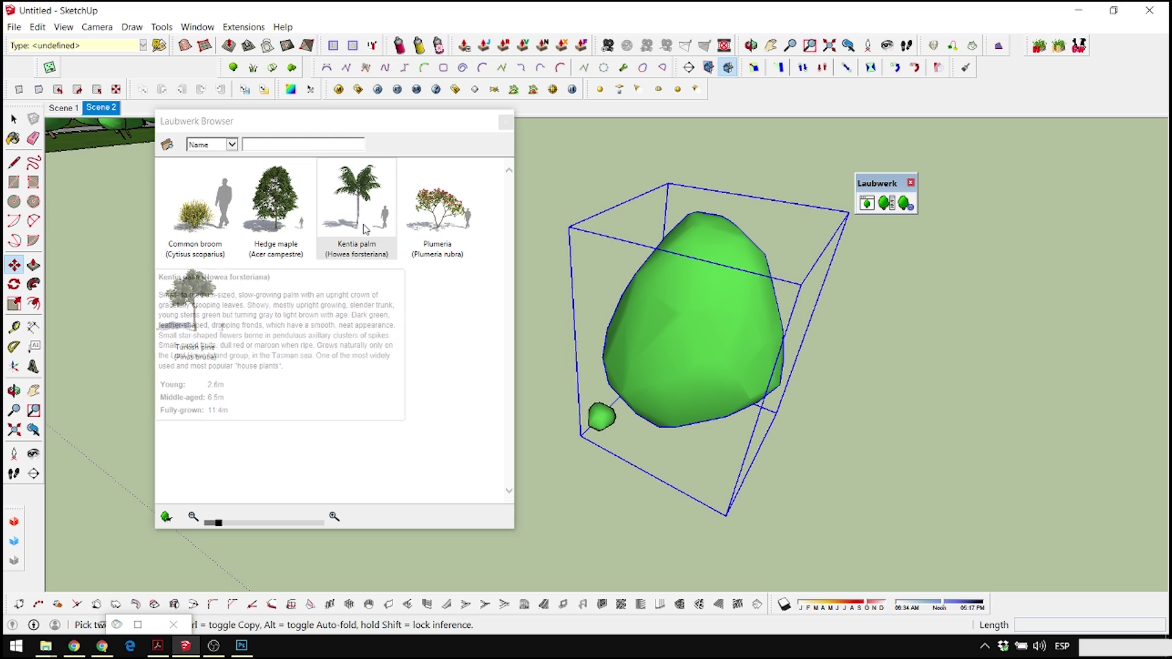
- Place a Kentia palm and a Plumeria from the Laubwerk Browser on the ground beside the Hedge maple
click(356, 202)
click(874, 448)
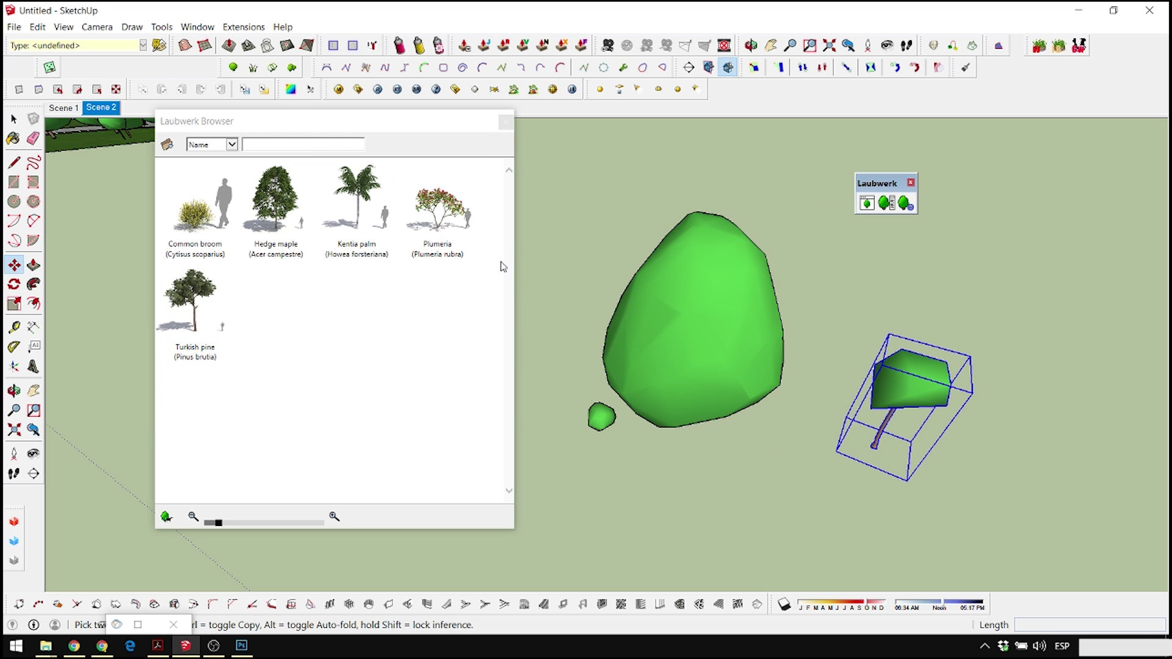
click(437, 202)
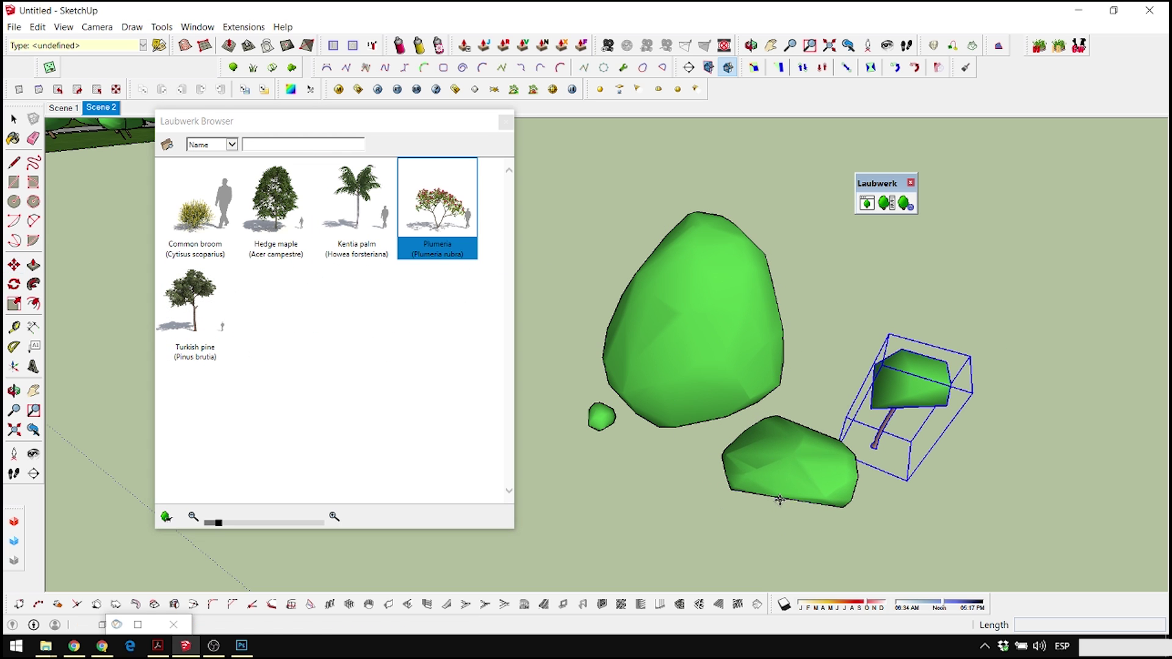
click(774, 499)
- Place a Turkish pine on the other side of the Hedge maple and close the Laubwerk Browser
click(195, 299)
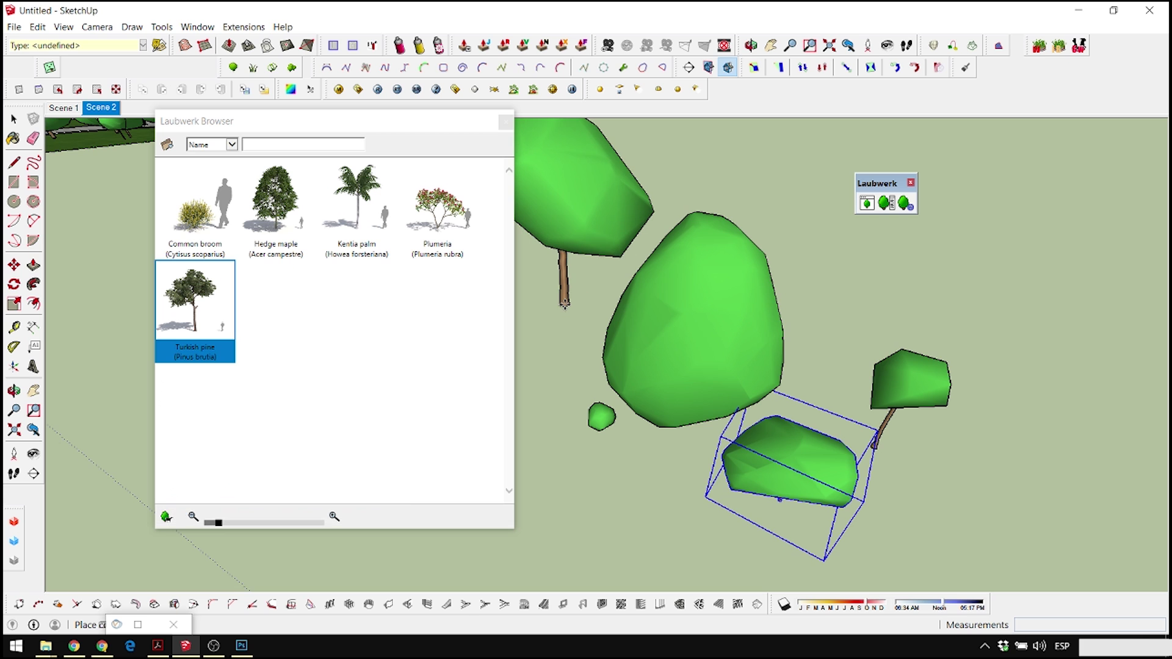
click(551, 315)
middle_drag(550, 316, 744, 227)
click(728, 299)
scroll(728, 301, up, 1)
middle_drag(729, 300, 749, 262)
scroll(744, 322, up, 1)
shift+middle_drag(685, 334, 867, 330)
click(504, 123)
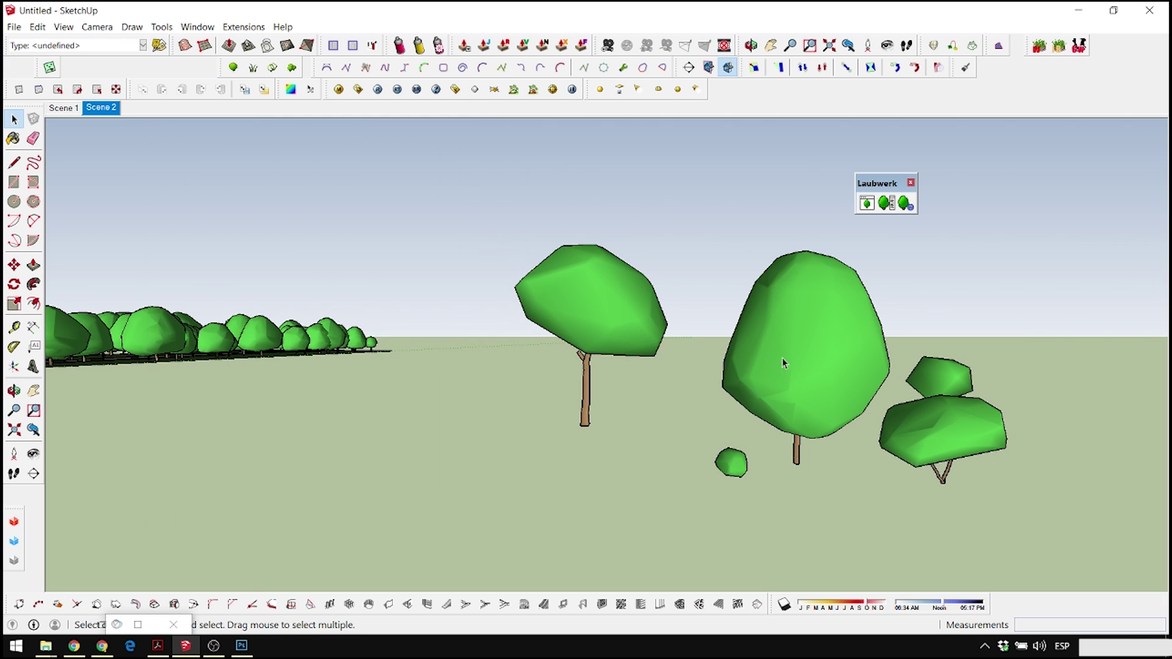
- Open the Plant Attributes window and move it clear of the placed plants
middle_drag(782, 358, 614, 326)
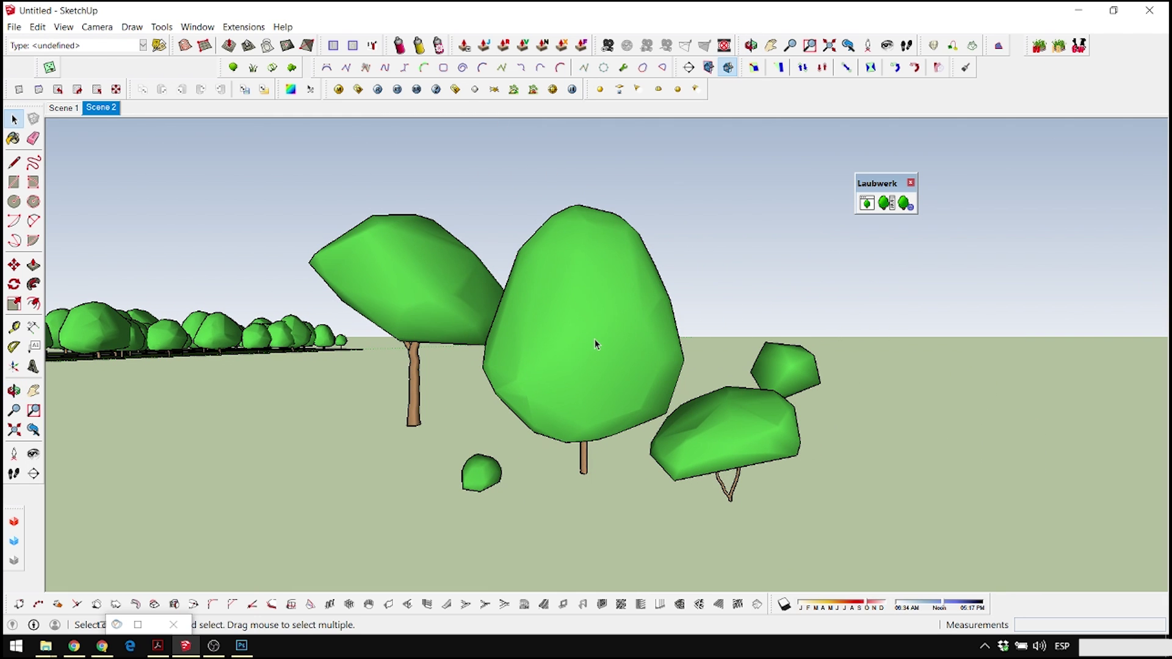
middle_drag(694, 321, 751, 320)
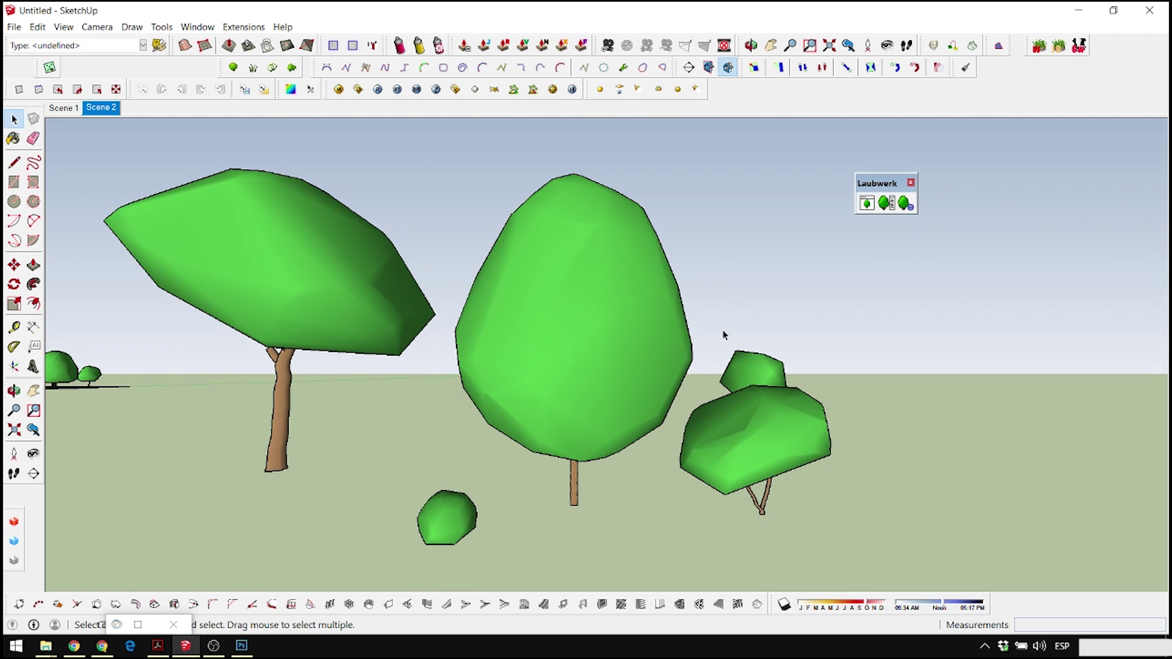
click(888, 209)
drag(674, 157, 999, 166)
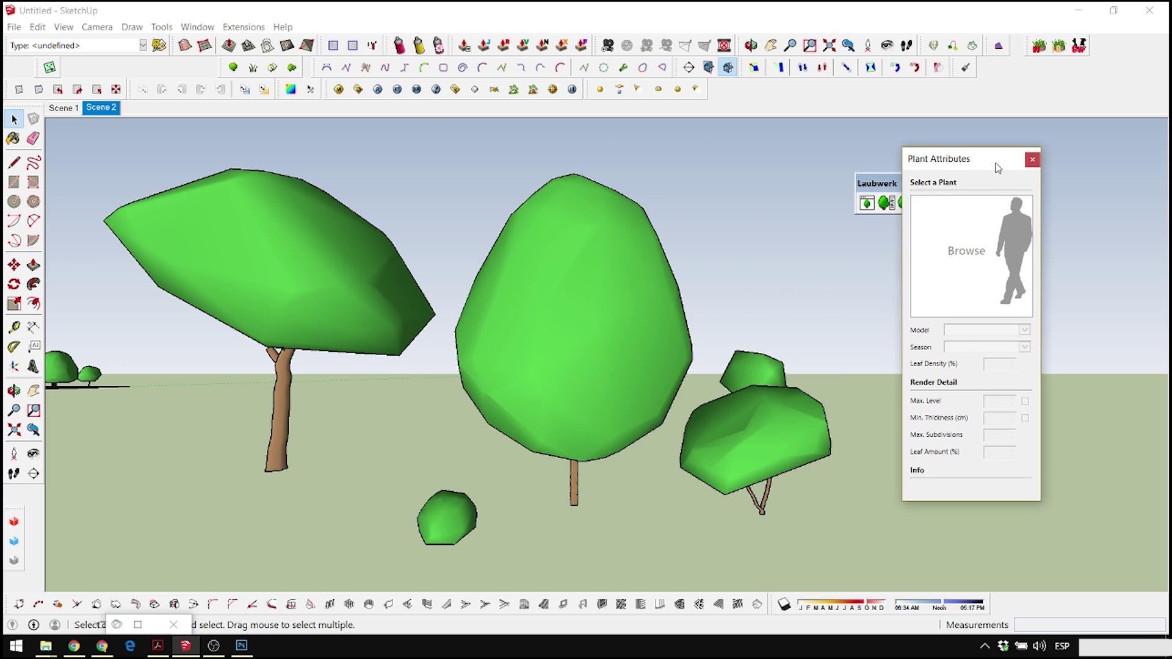
- Check the plant attributes of each placed plant in turn, finishing with the Hedge maple selected
click(574, 321)
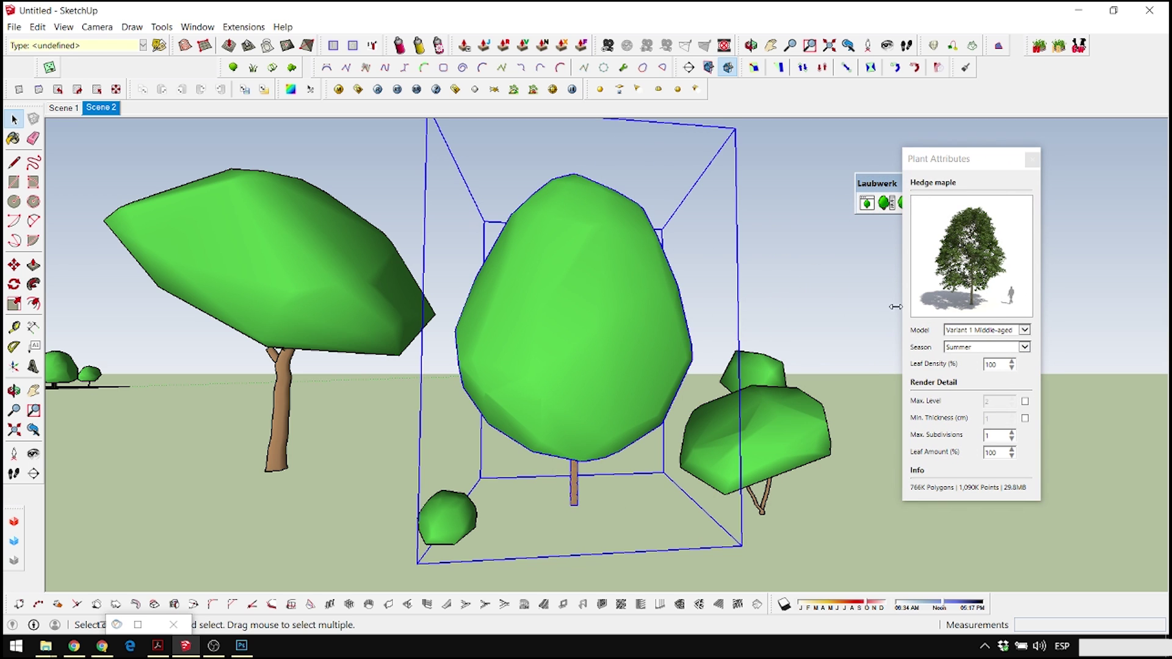
click(749, 429)
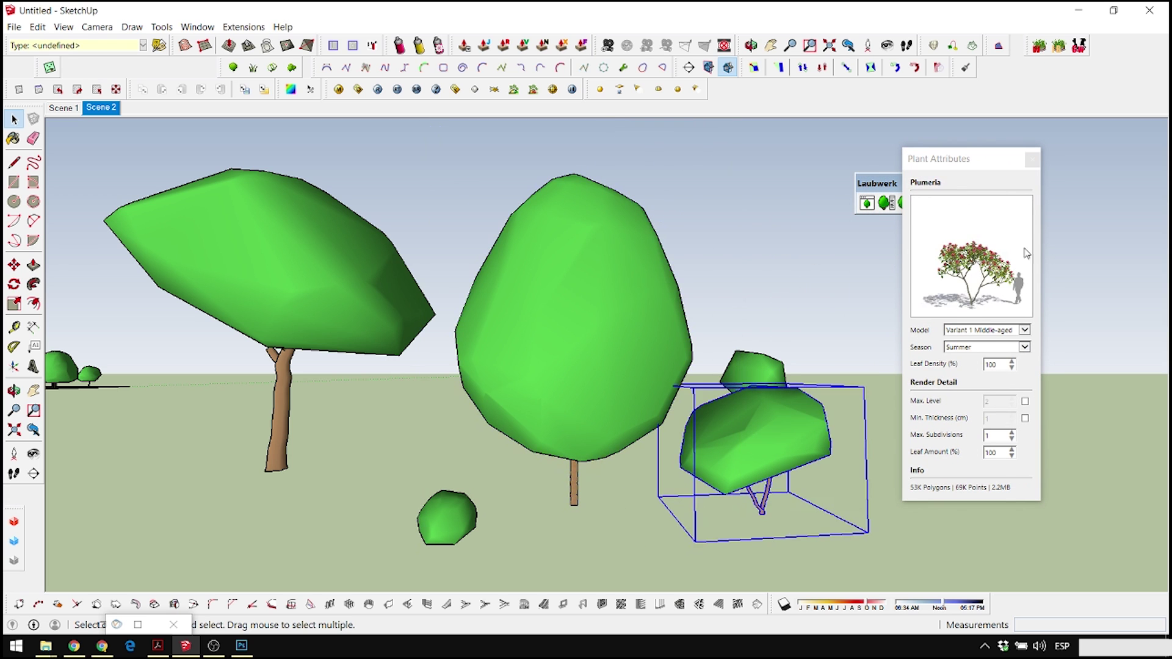
click(769, 369)
click(469, 517)
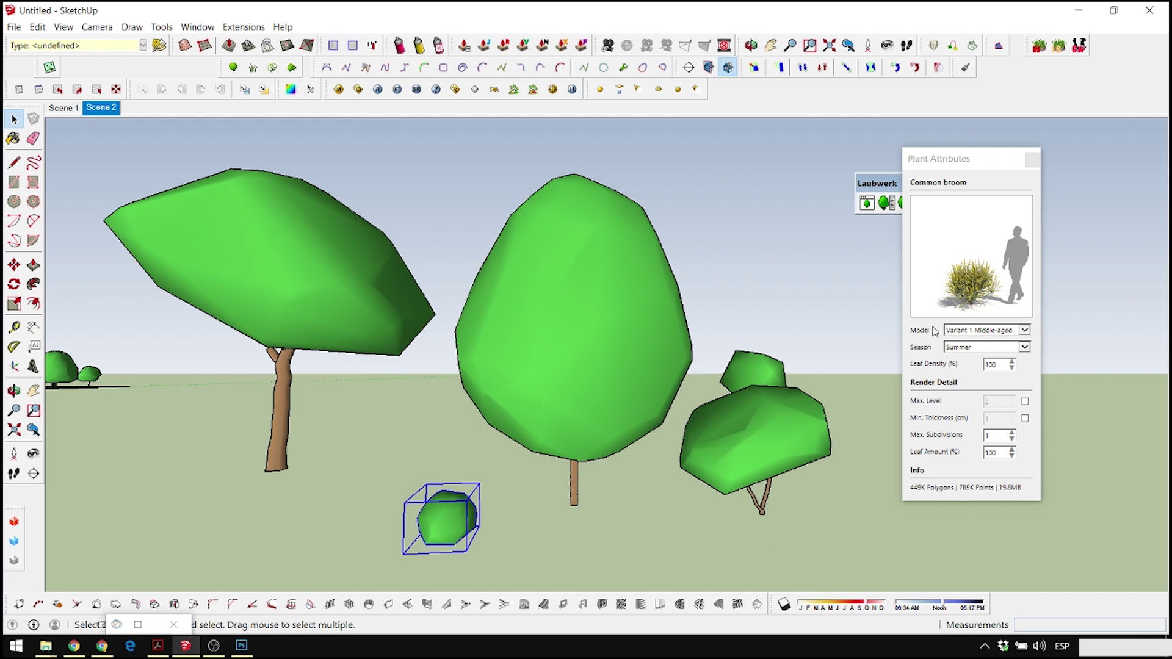
click(277, 269)
click(599, 339)
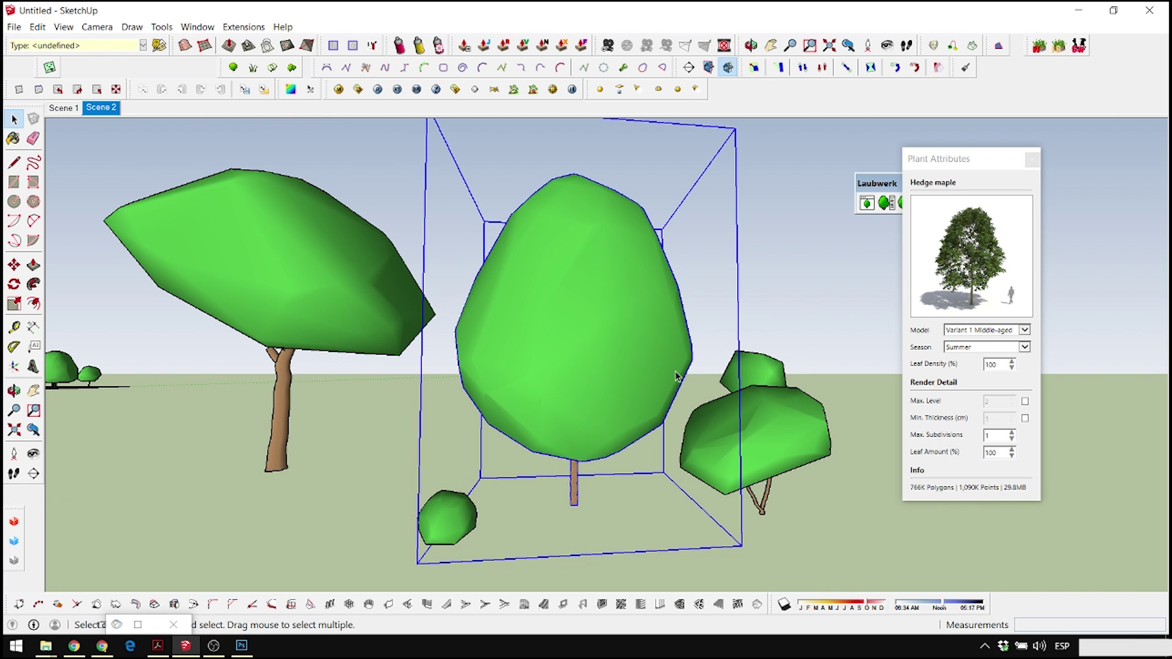
- Try the Variant 1 Young and Variant 1 Fully-grown models on the Hedge maple
click(1023, 330)
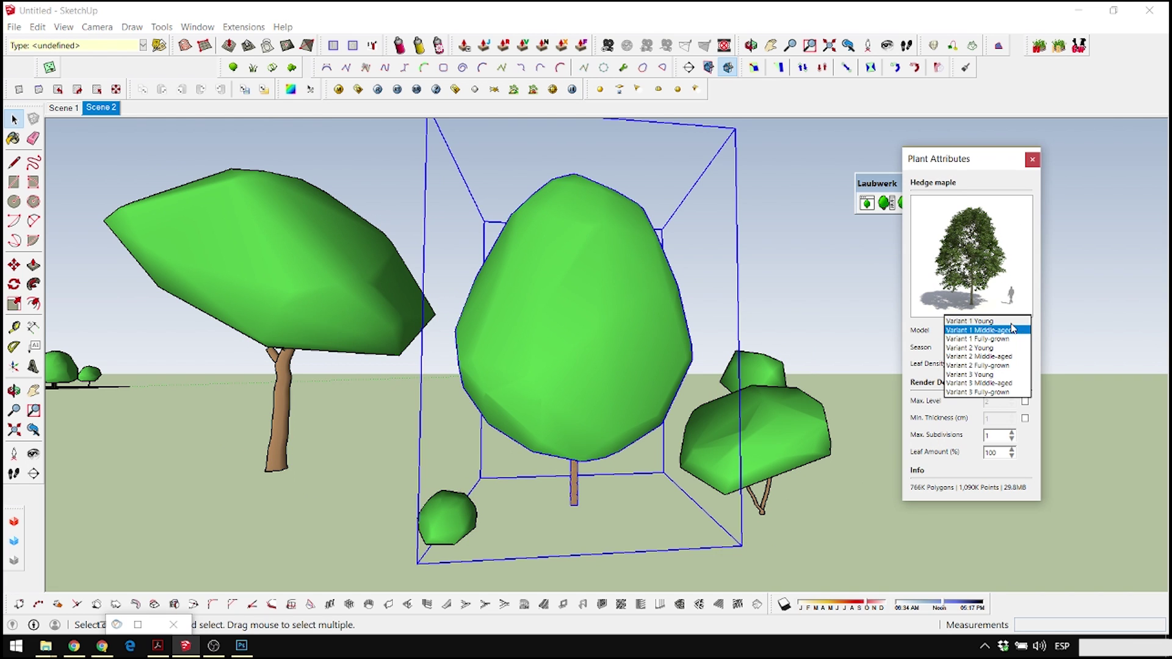
click(1011, 321)
click(1024, 332)
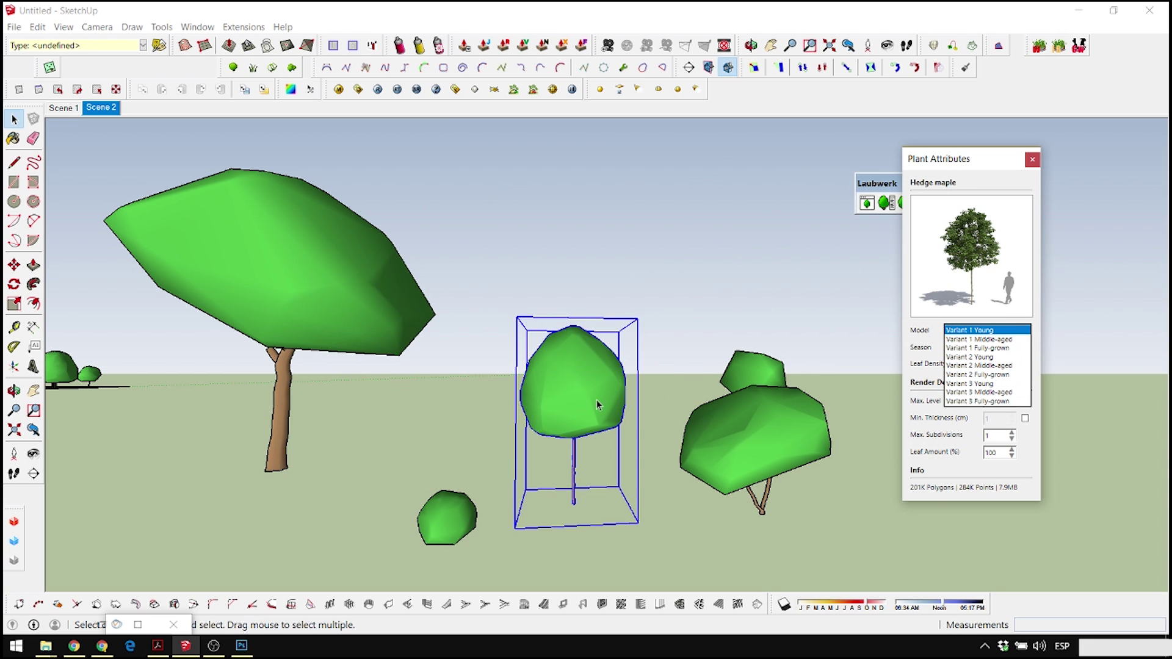
click(989, 348)
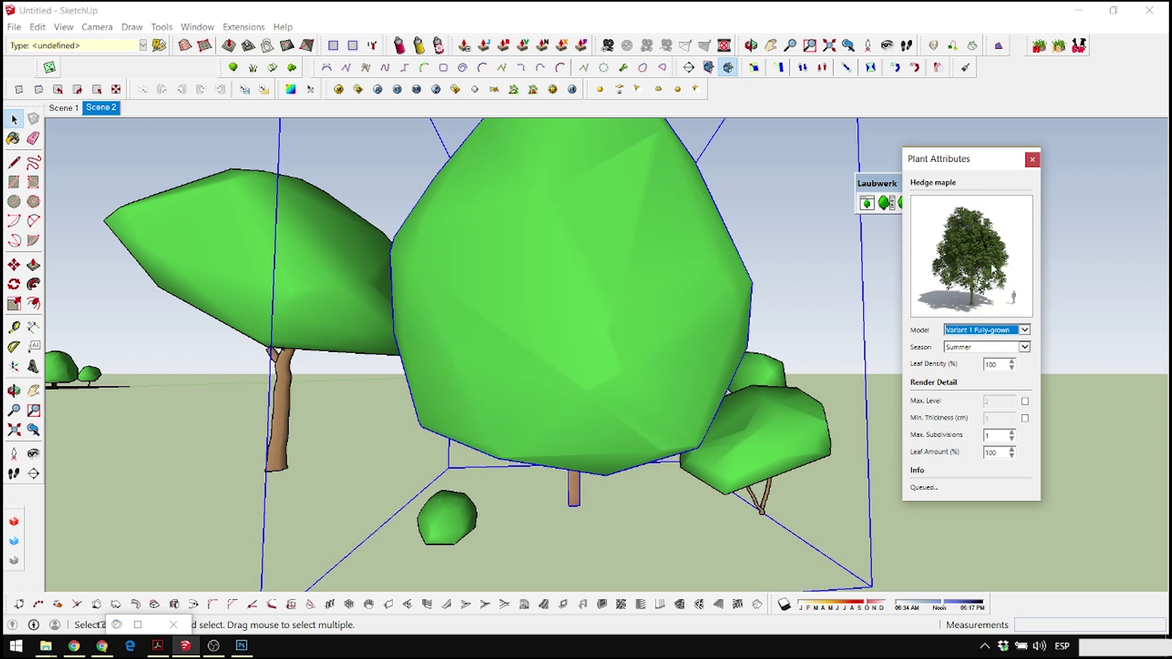
- Try the Variant 2 Young, Middle-aged and Fully-grown models on the Hedge maple
click(1024, 333)
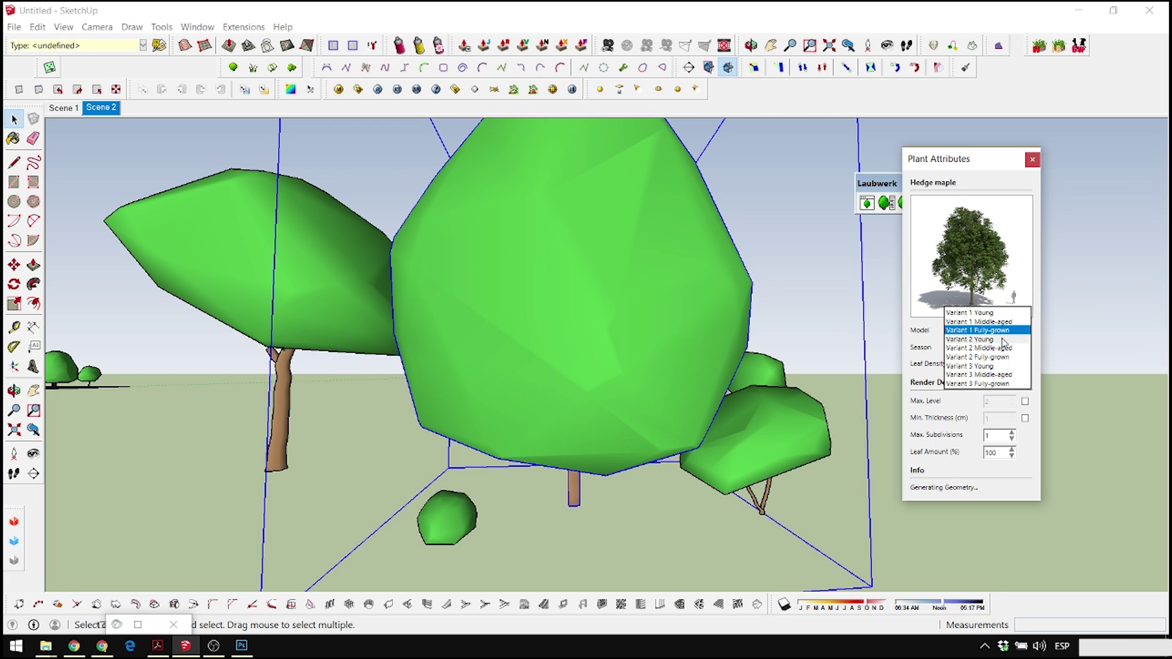
click(1003, 339)
click(1010, 330)
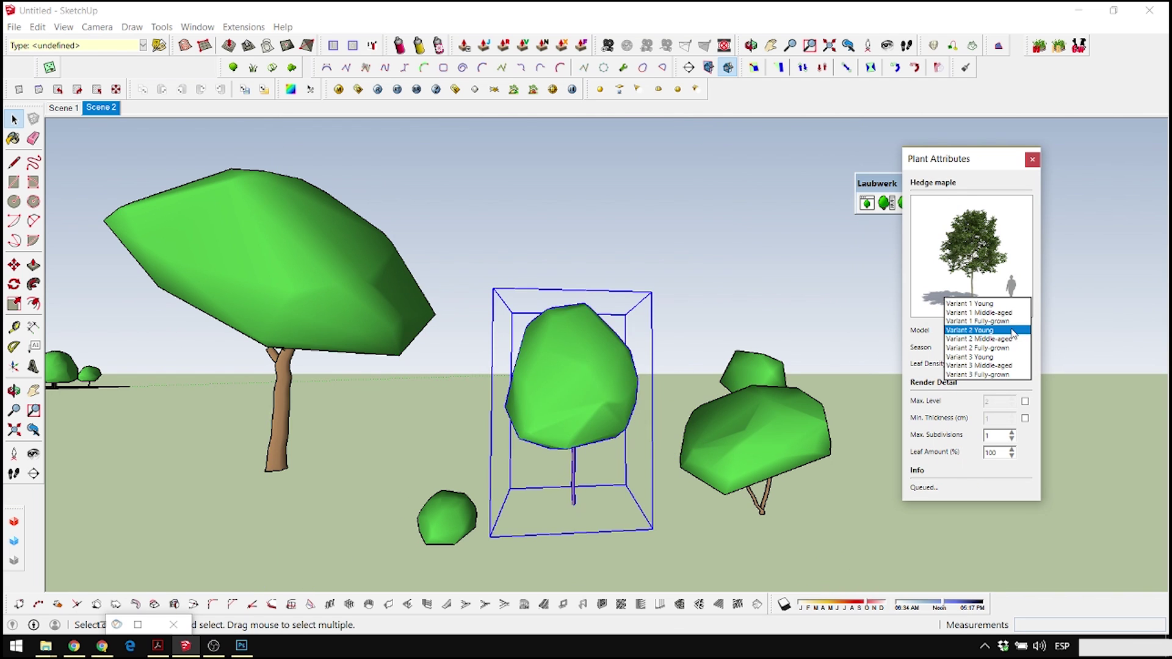
click(1004, 339)
click(1014, 333)
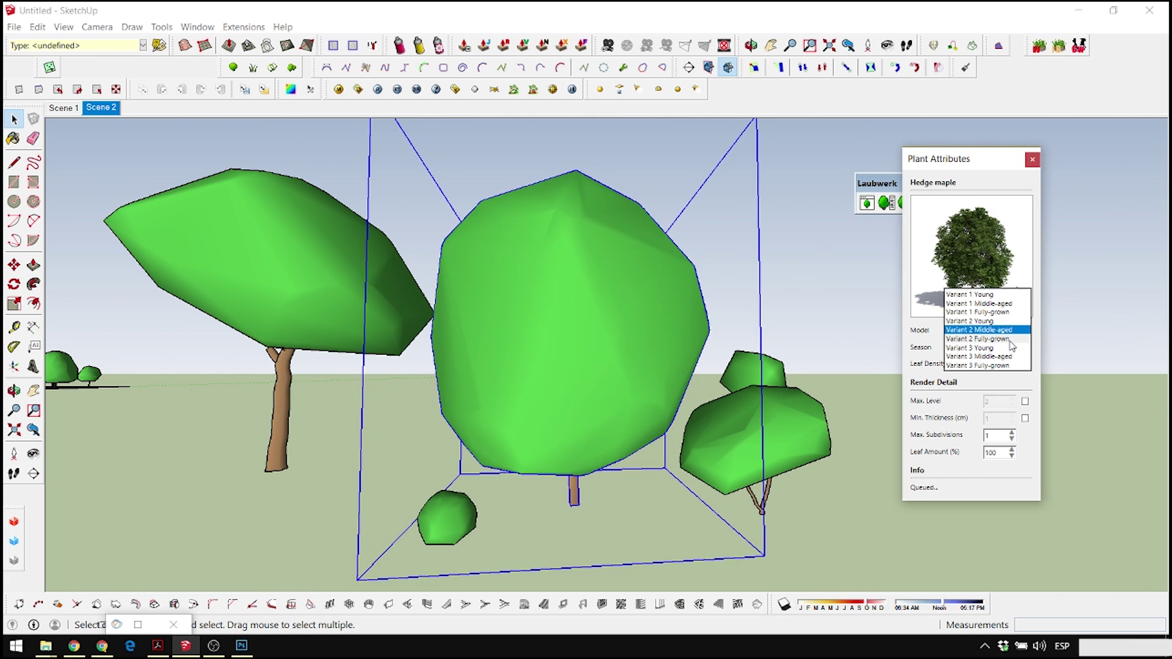
click(1012, 339)
- Go through the Hedge maple's Variant 3 Young and Middle-aged models and set it to Variant 3 Fully-grown
click(1015, 339)
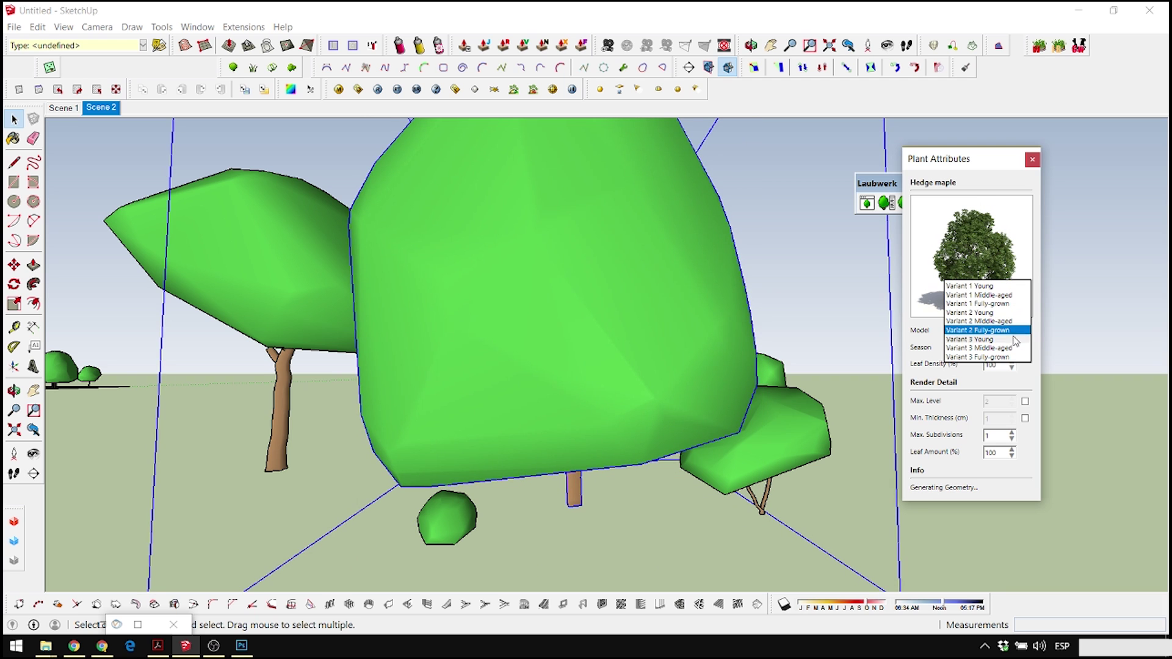
click(1010, 339)
click(1015, 337)
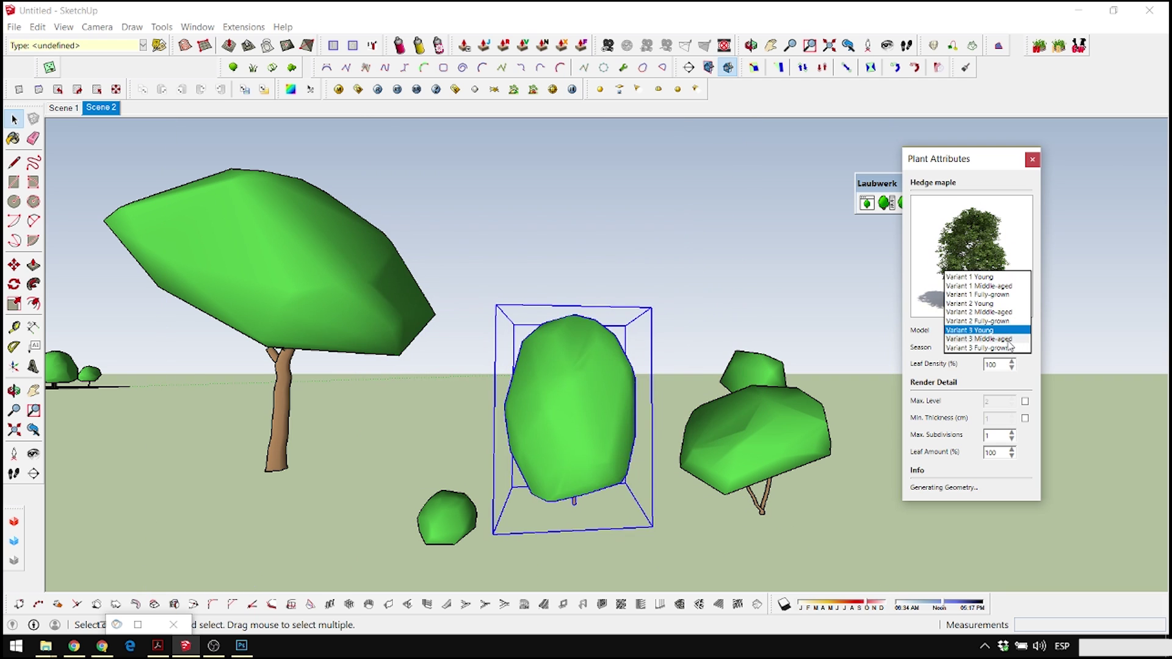
click(1008, 339)
click(1015, 335)
click(1012, 339)
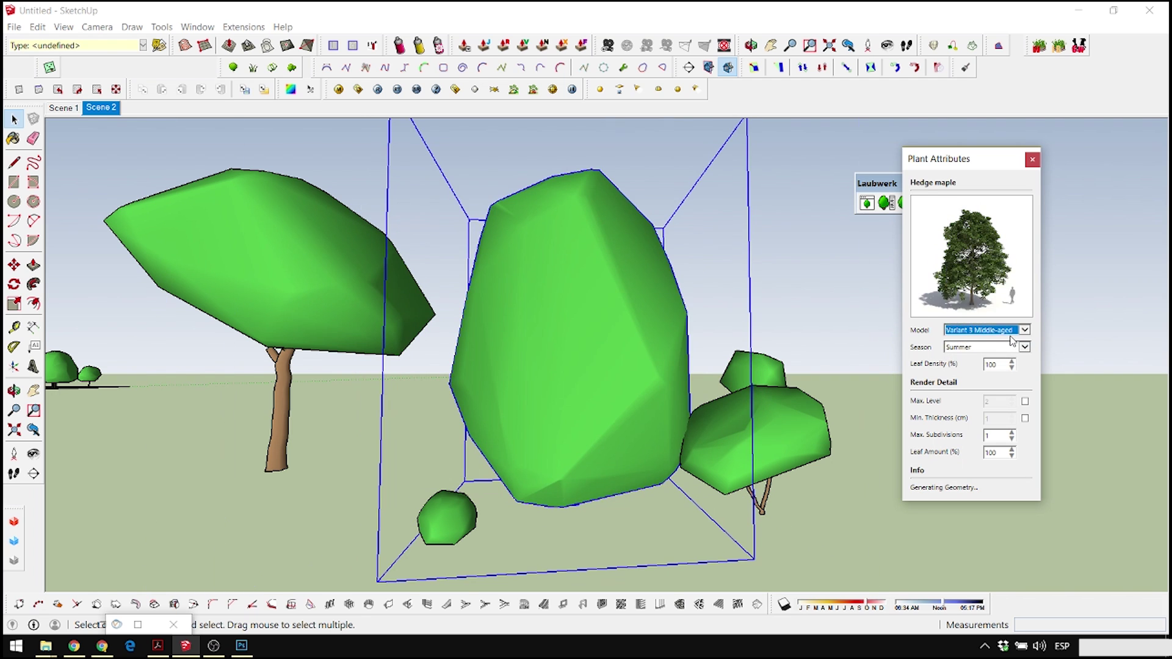
- Try the Spring, Summer and Winter seasons on the Hedge maple and set its season to Fall
click(1006, 348)
click(992, 341)
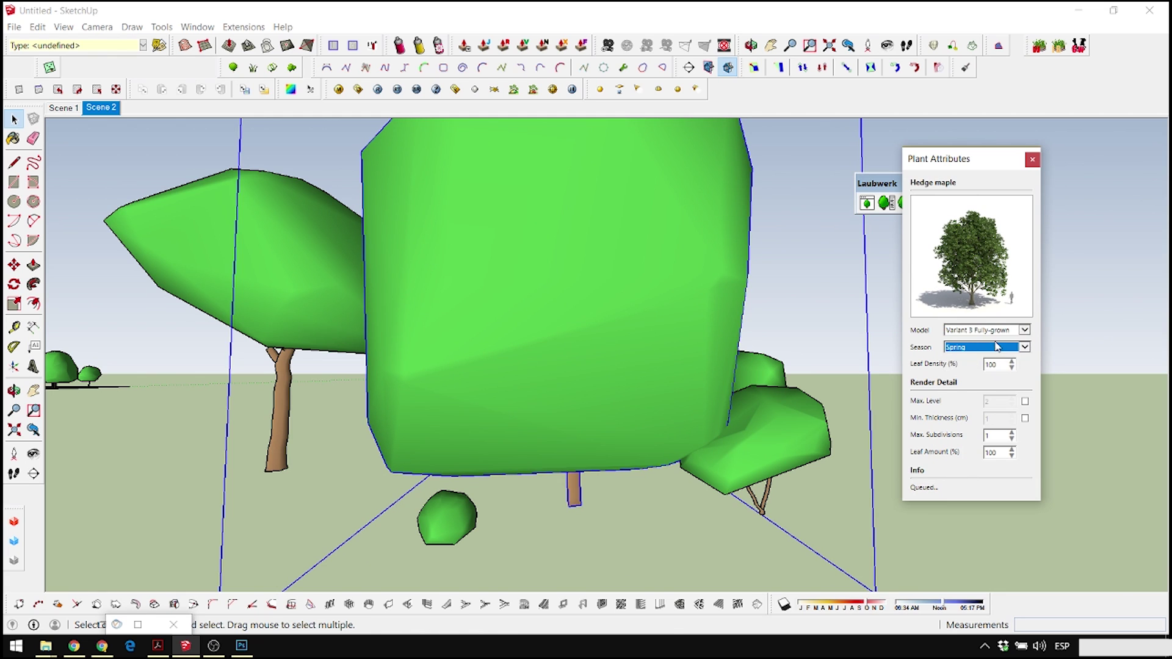
click(999, 347)
click(983, 357)
click(993, 348)
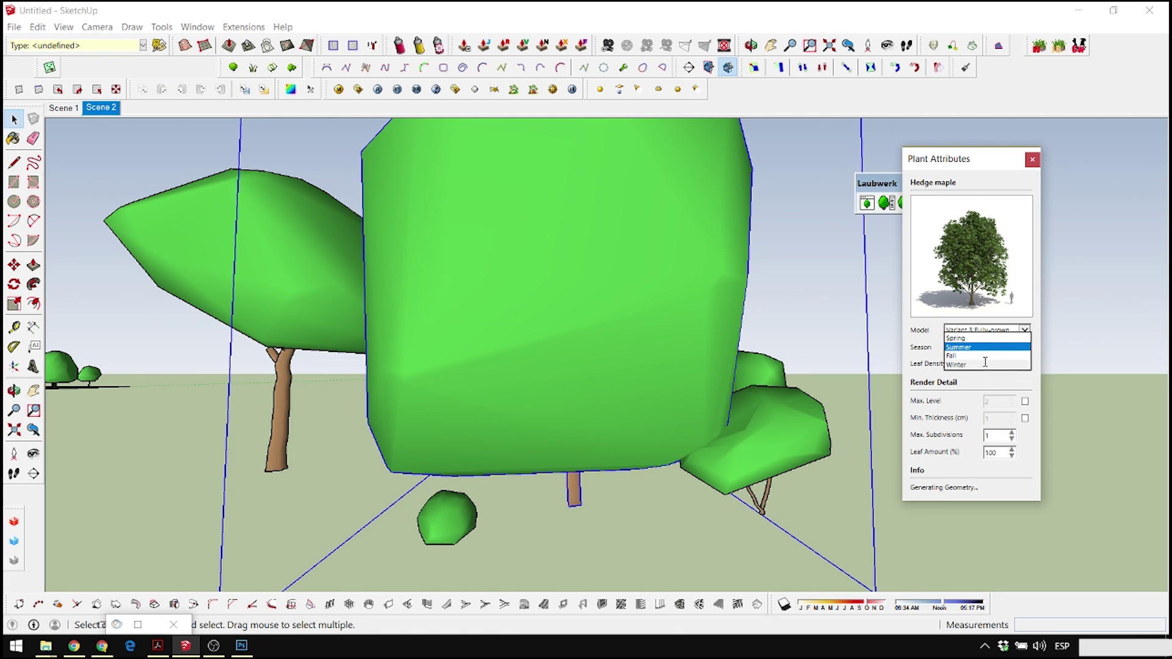
click(986, 364)
click(983, 351)
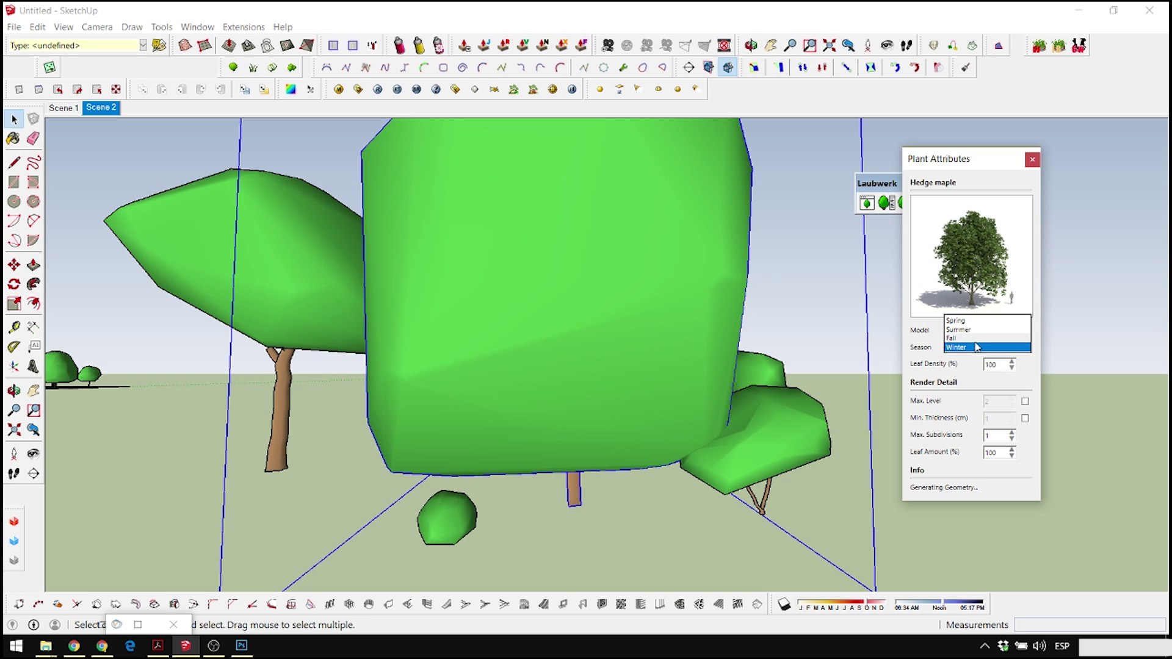
click(975, 339)
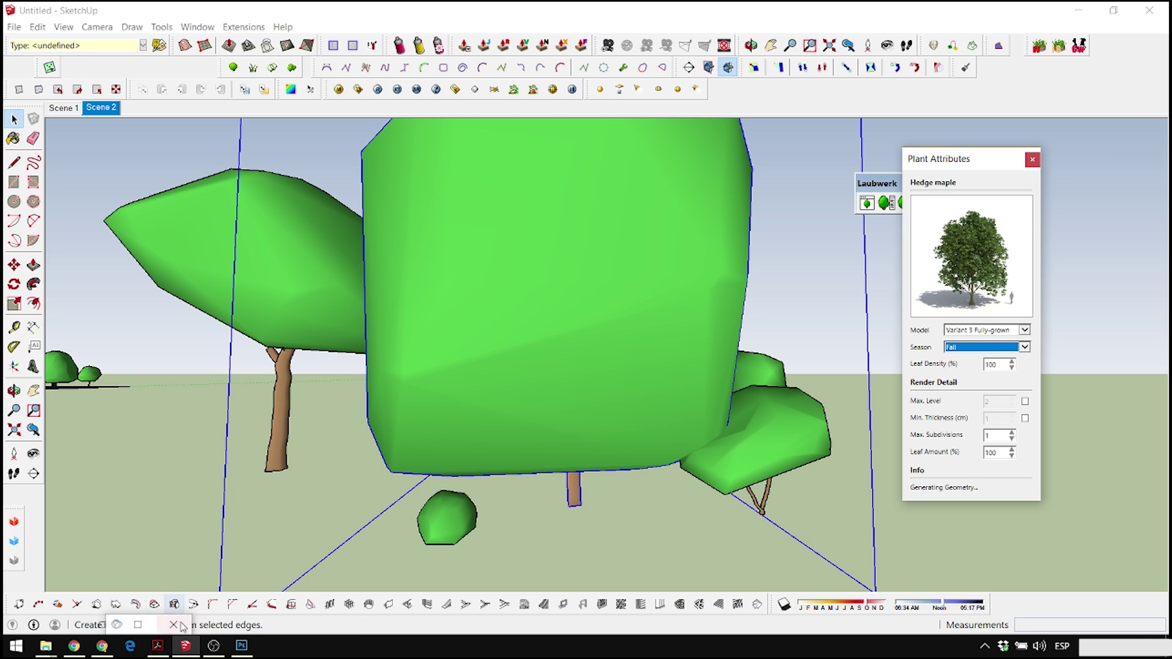
- Switch to Chrome and view the Laubwerk Plants Kit Freebie's preview image of seasonal tree variants in a new tab
click(111, 652)
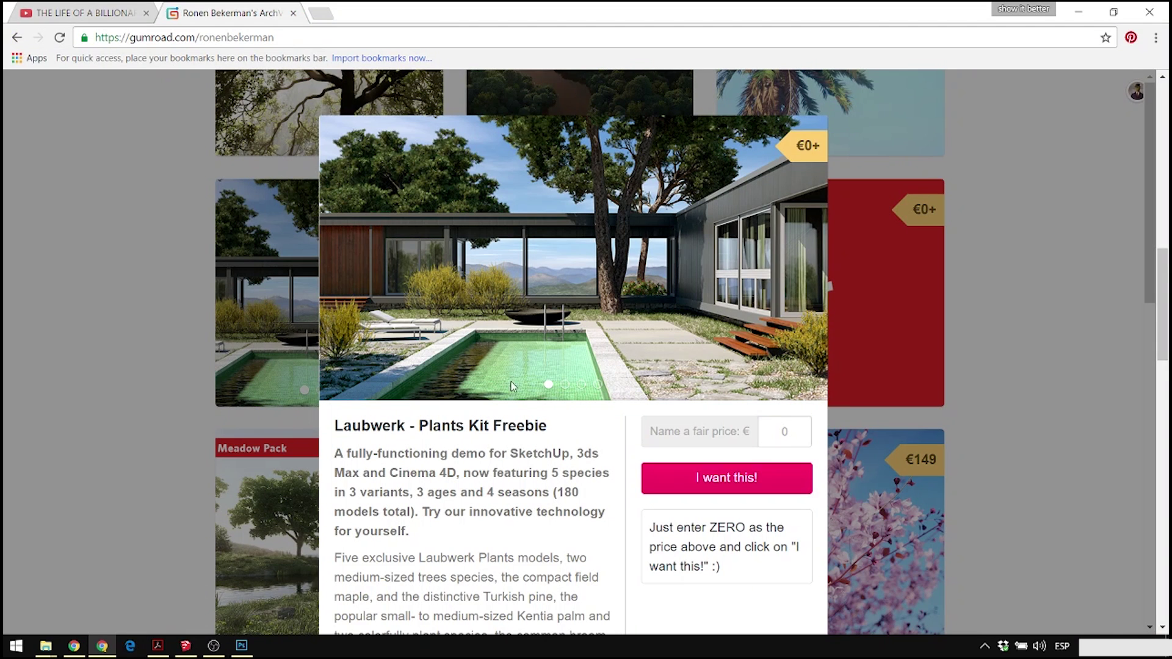
click(565, 386)
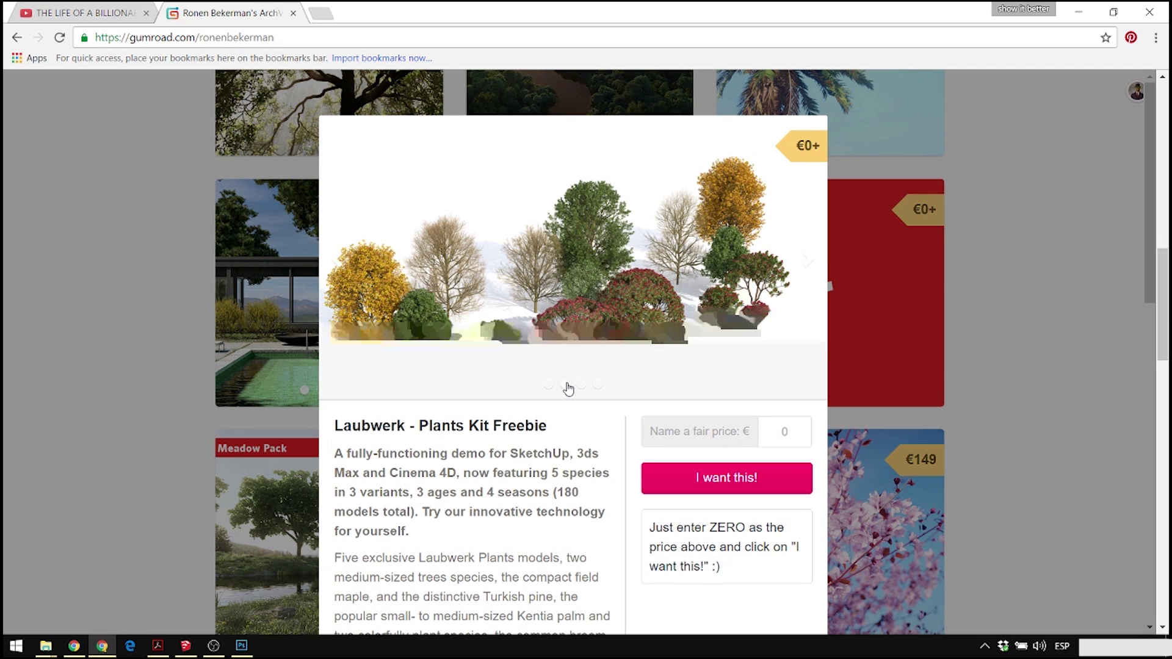
right_click(570, 289)
click(577, 299)
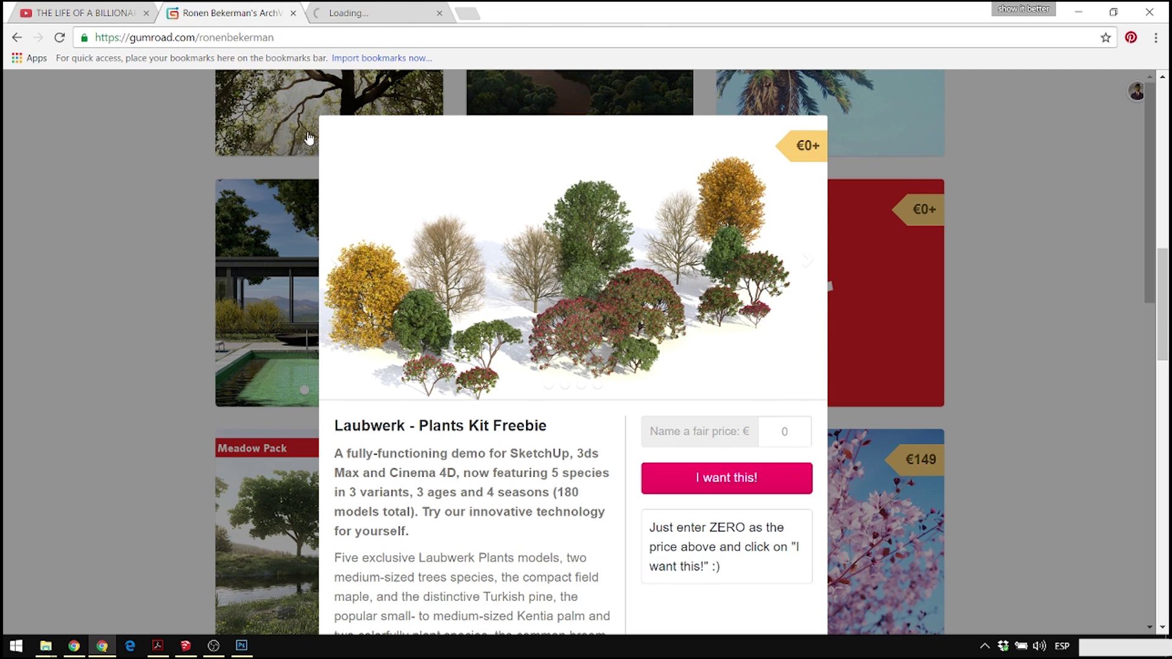
click(349, 13)
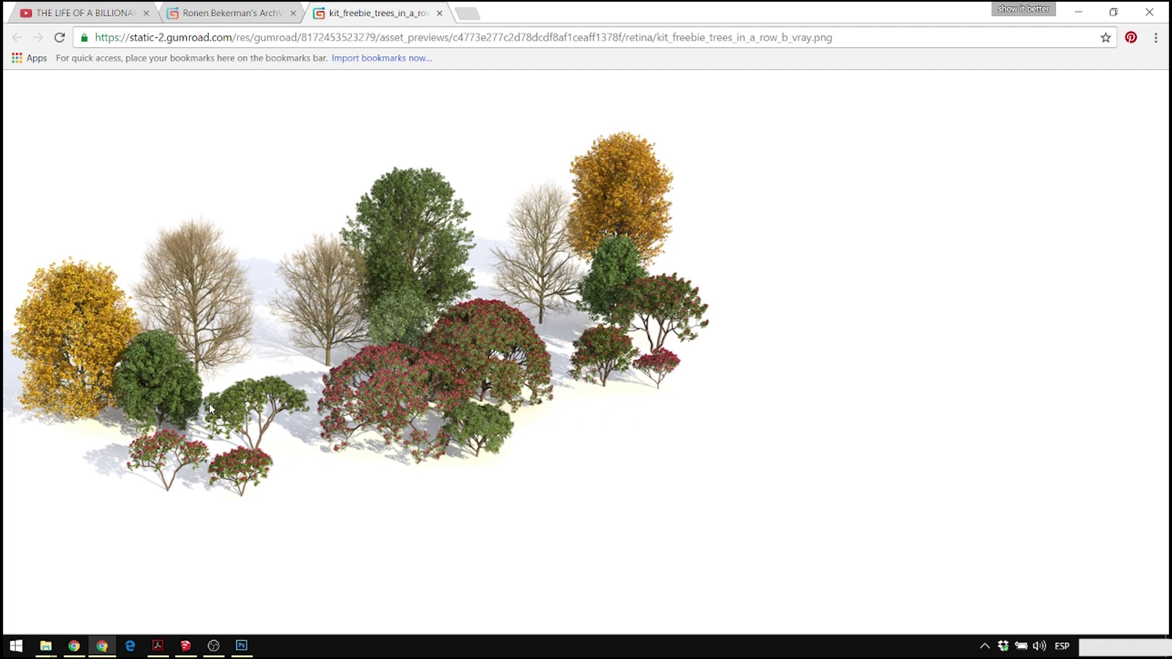
- Switch back to SketchUp and look over the placed Laubwerk plants and the planted park from several angles
key(alt+Tab)
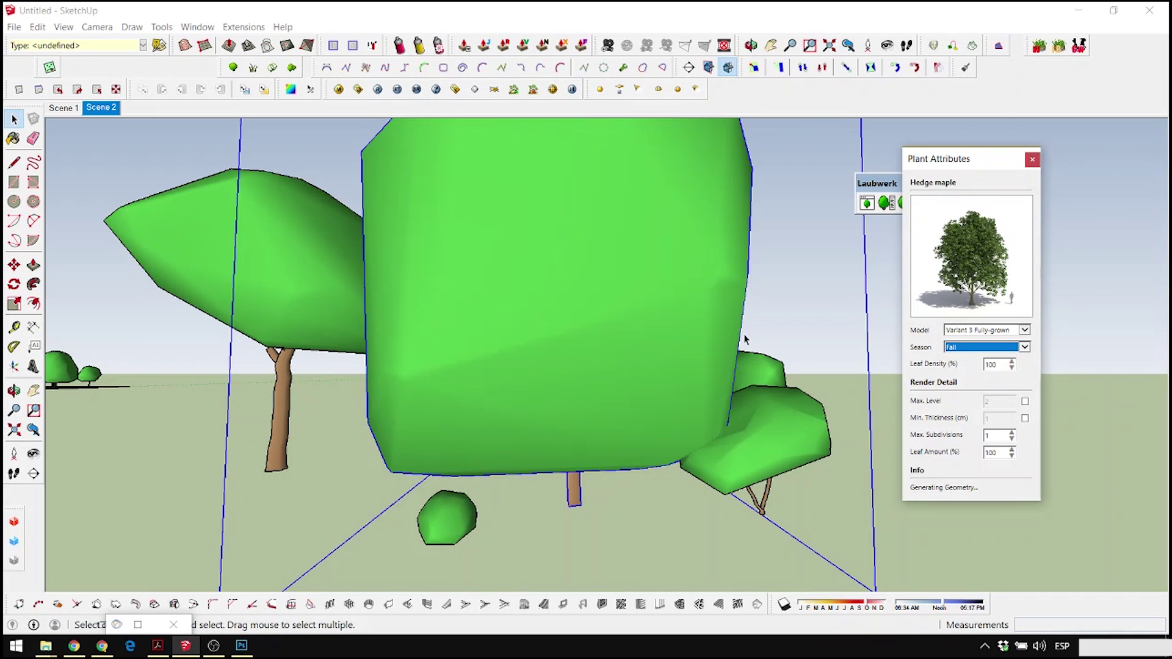
scroll(693, 387, down, 5)
middle_drag(695, 390, 669, 431)
click(800, 445)
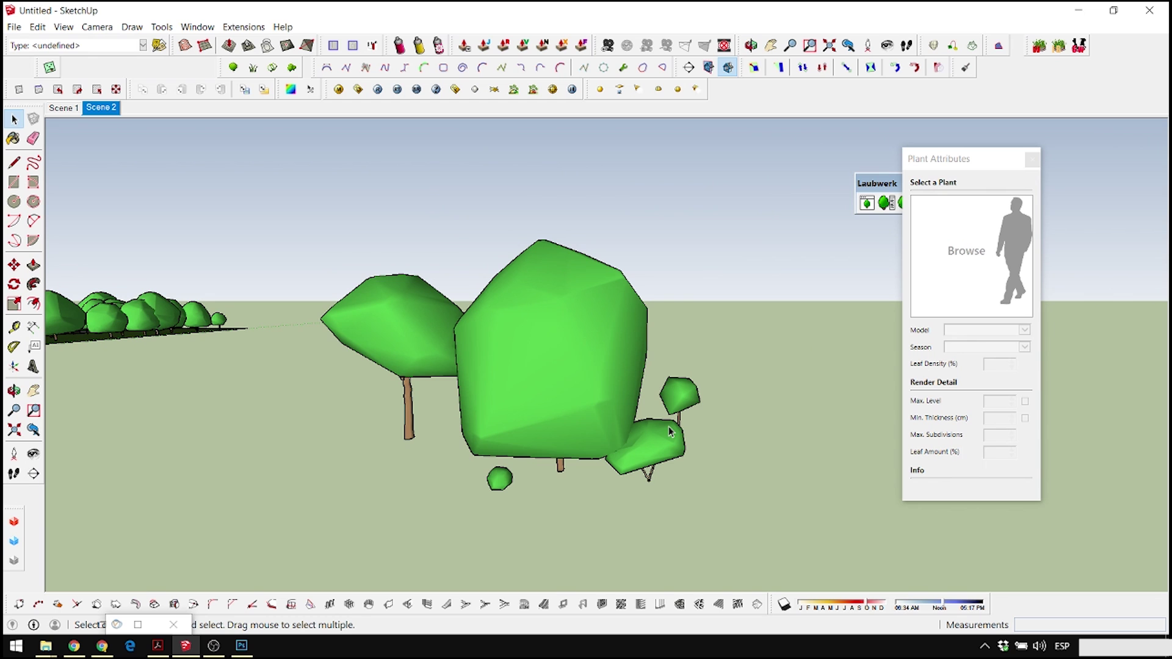
middle_drag(701, 425, 424, 351)
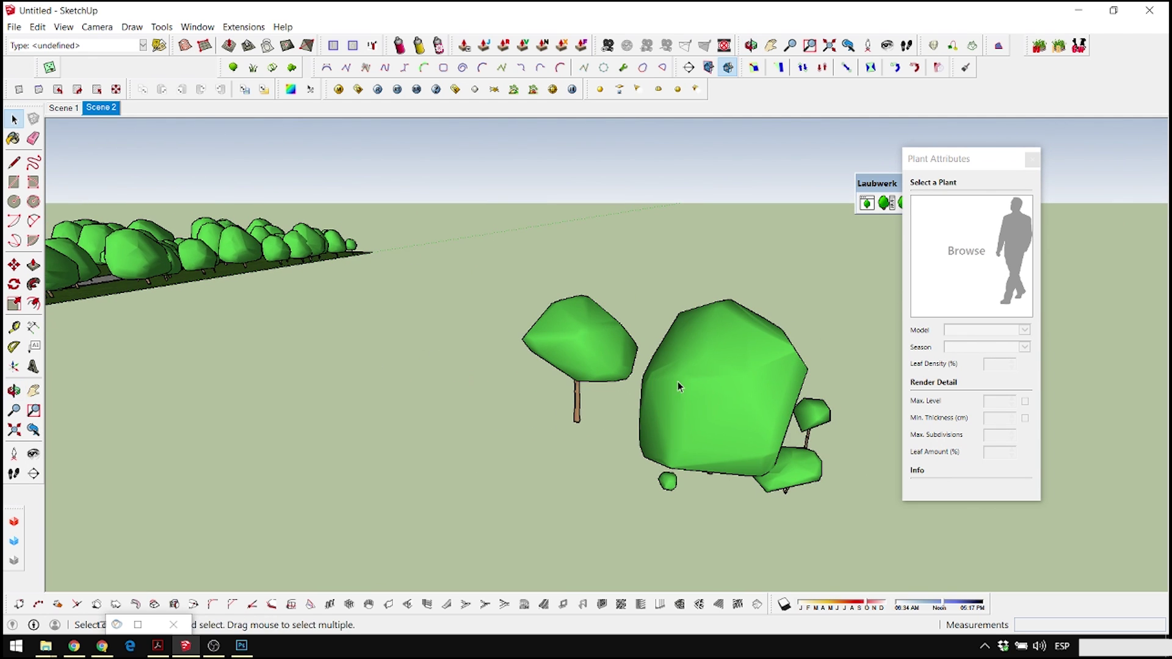
middle_drag(678, 382, 576, 342)
click(598, 330)
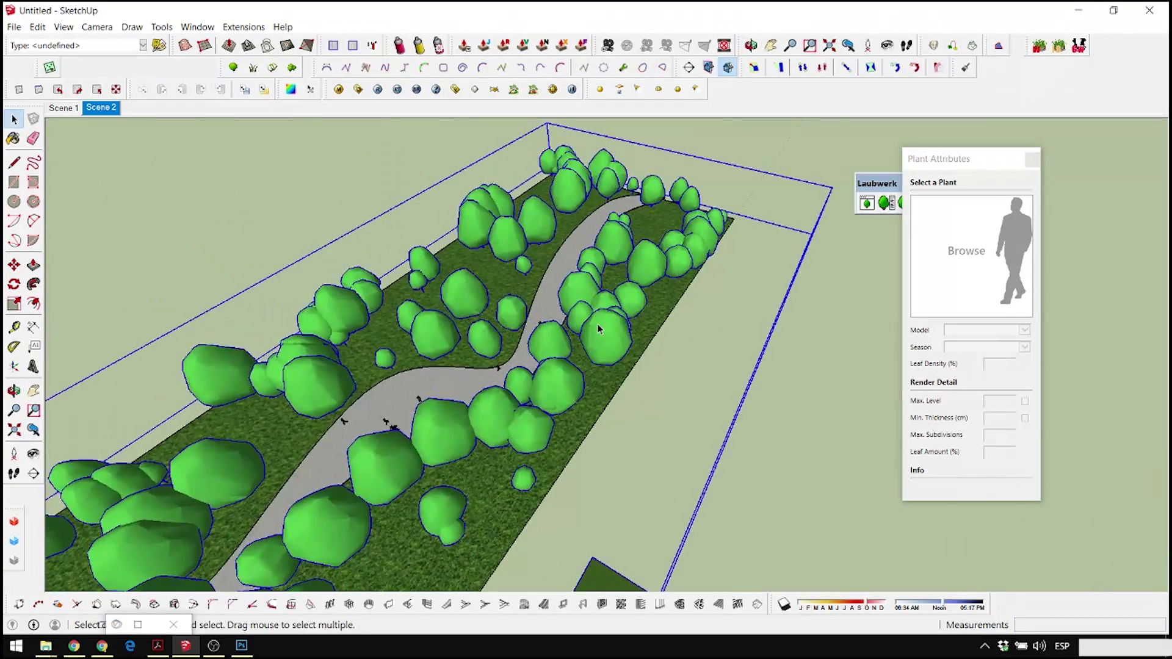
scroll(598, 326, down, 4)
middle_drag(686, 358, 372, 314)
click(514, 345)
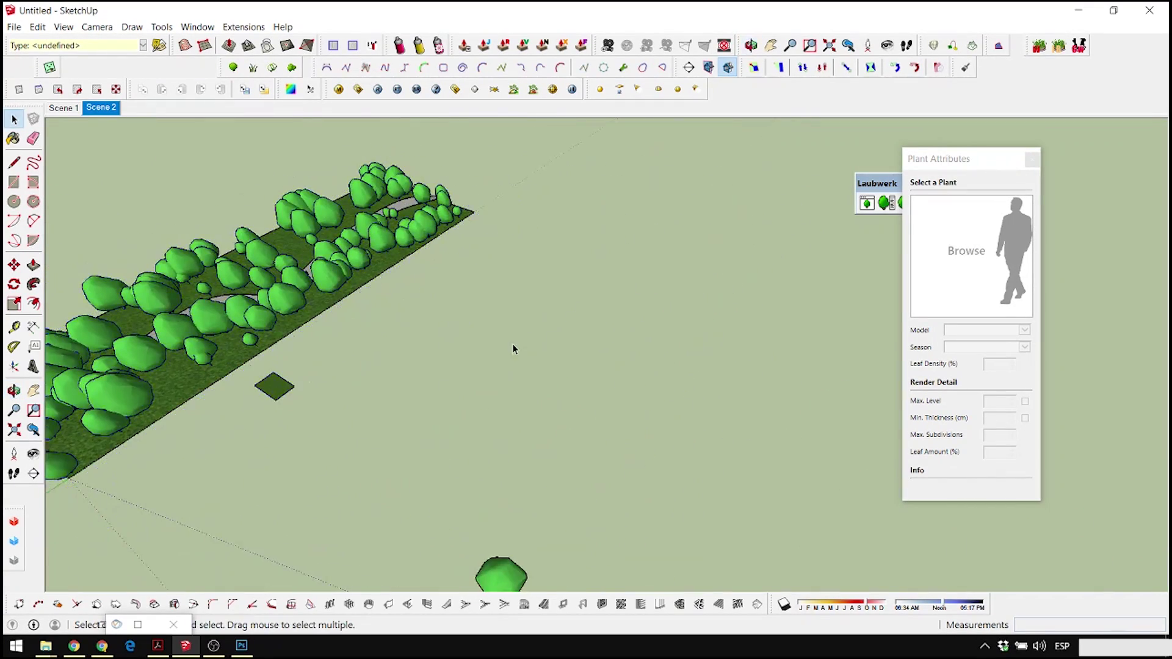
- Draw a large rectangle on the empty ground beside the park, away from the placed plants
scroll(513, 349, down, 2)
key(r)
click(508, 348)
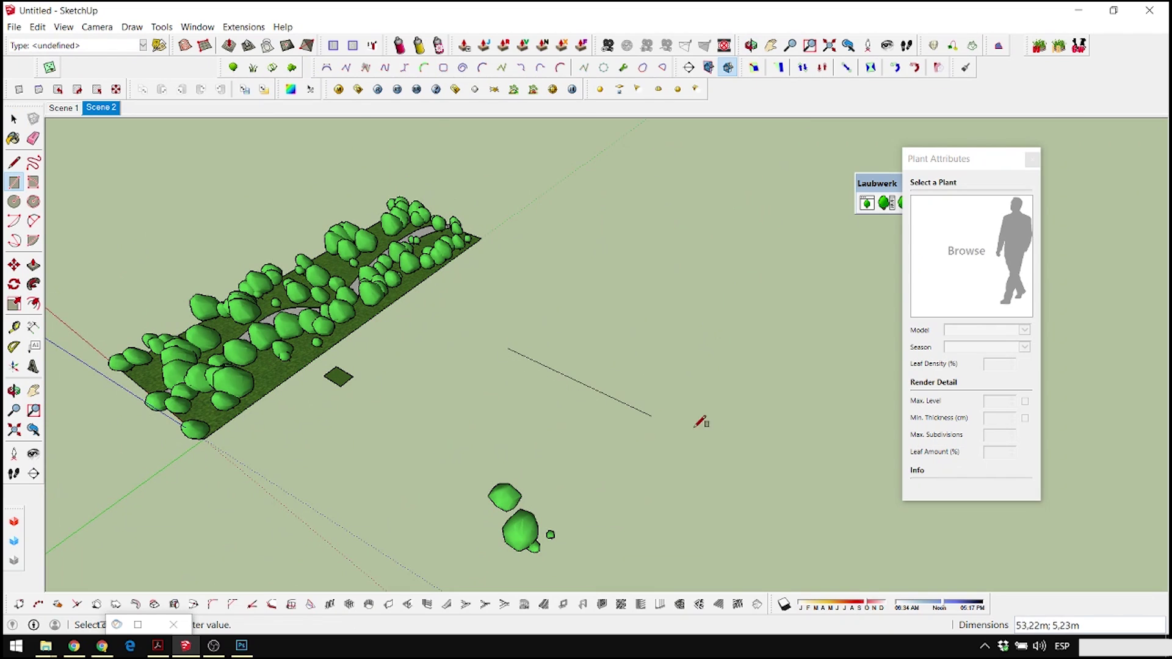
click(817, 344)
key(space)
middle_drag(817, 343, 650, 371)
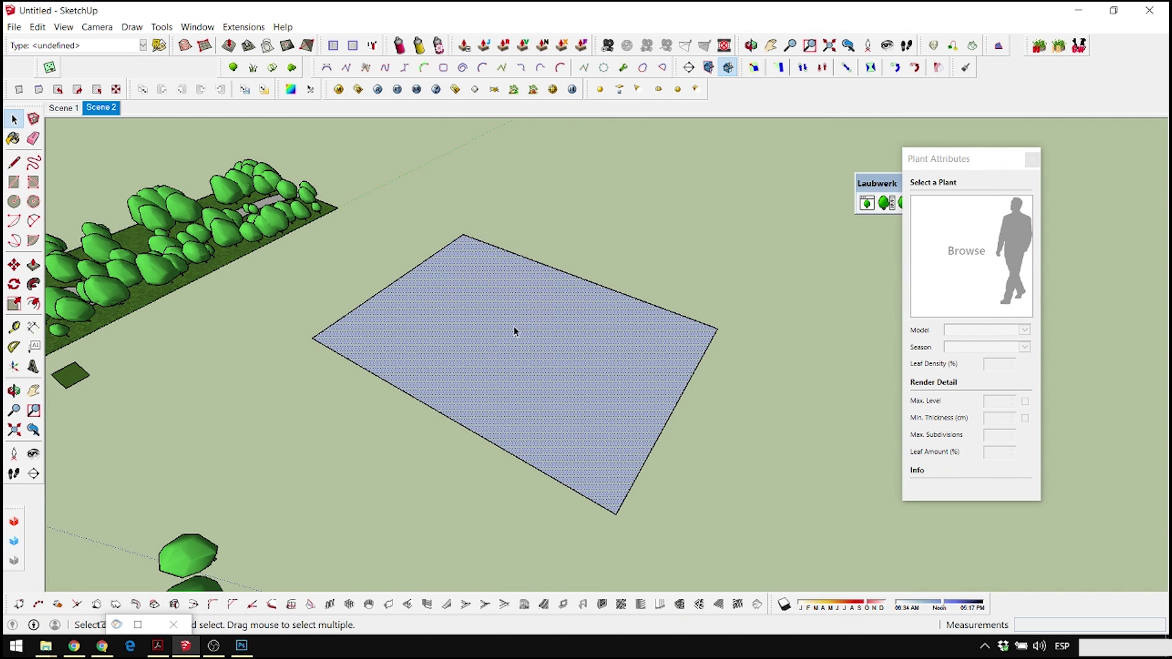
- Close the Plant Attributes window and open the crowd placement settings for the selected ground rectangle
scroll(536, 320, down, 2)
scroll(834, 209, up, 1)
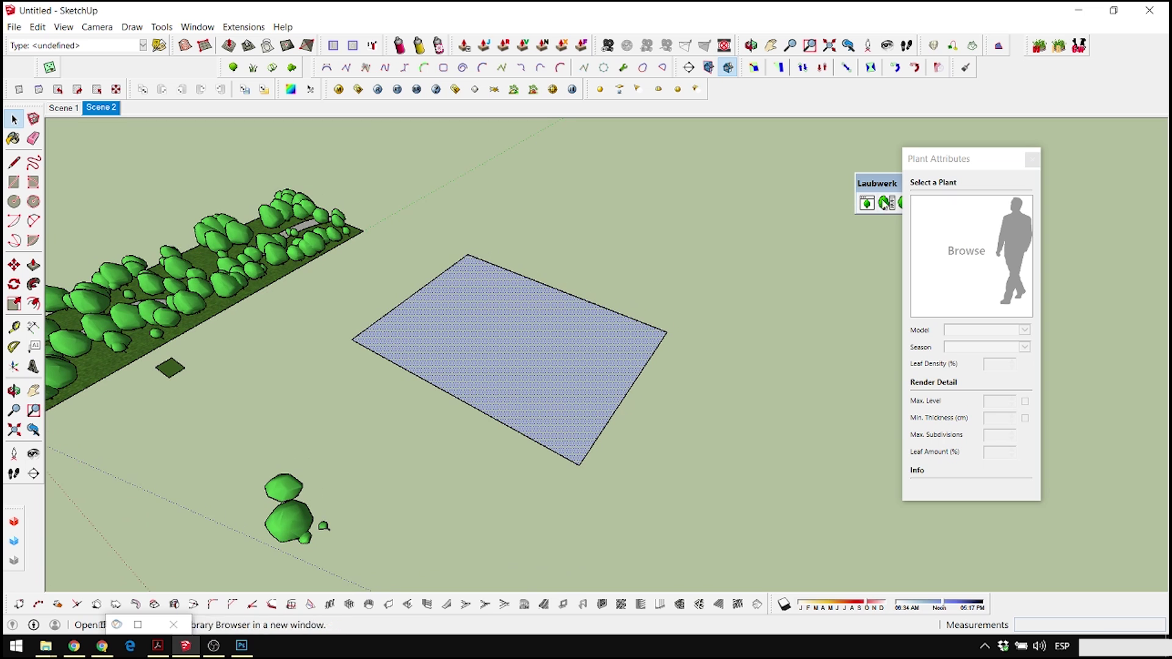
click(1032, 158)
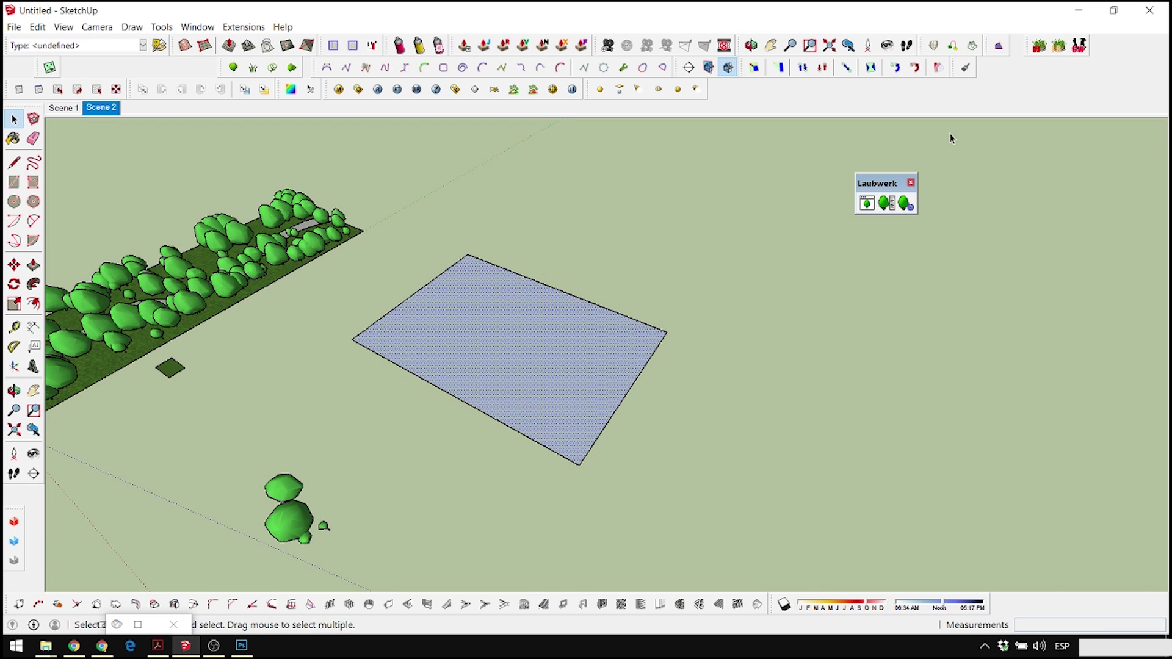
click(1079, 47)
- Check the components Acer campestre#3 through Acer campestre#6 in the crowd placement list
scroll(944, 322, down, 12)
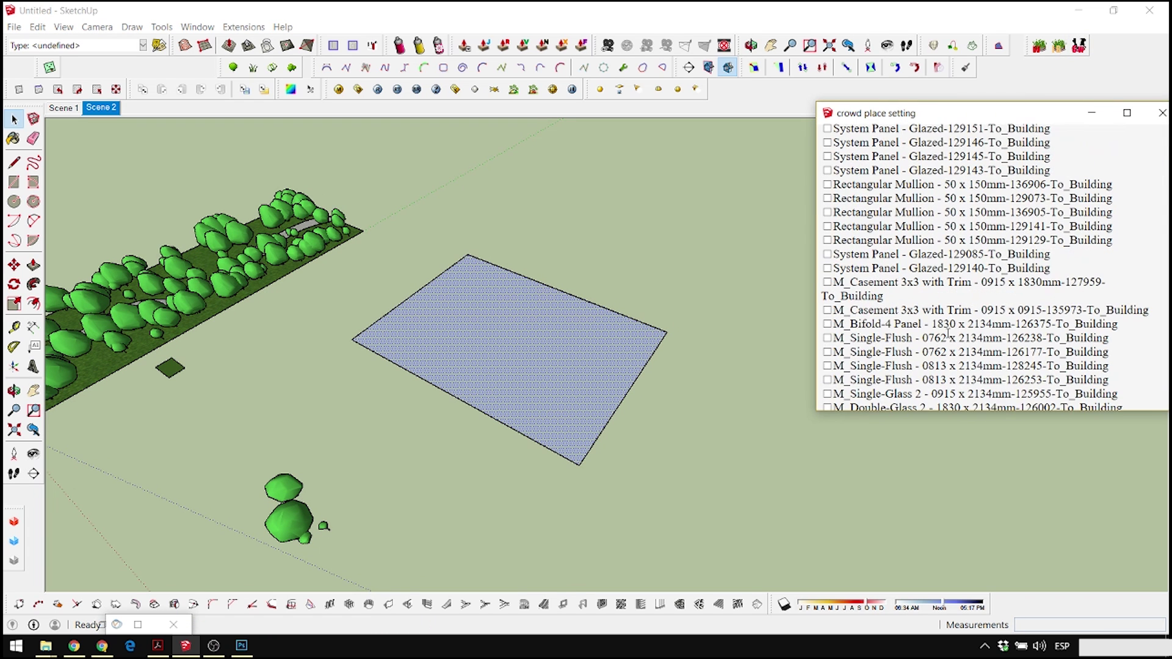
scroll(950, 337, down, 4)
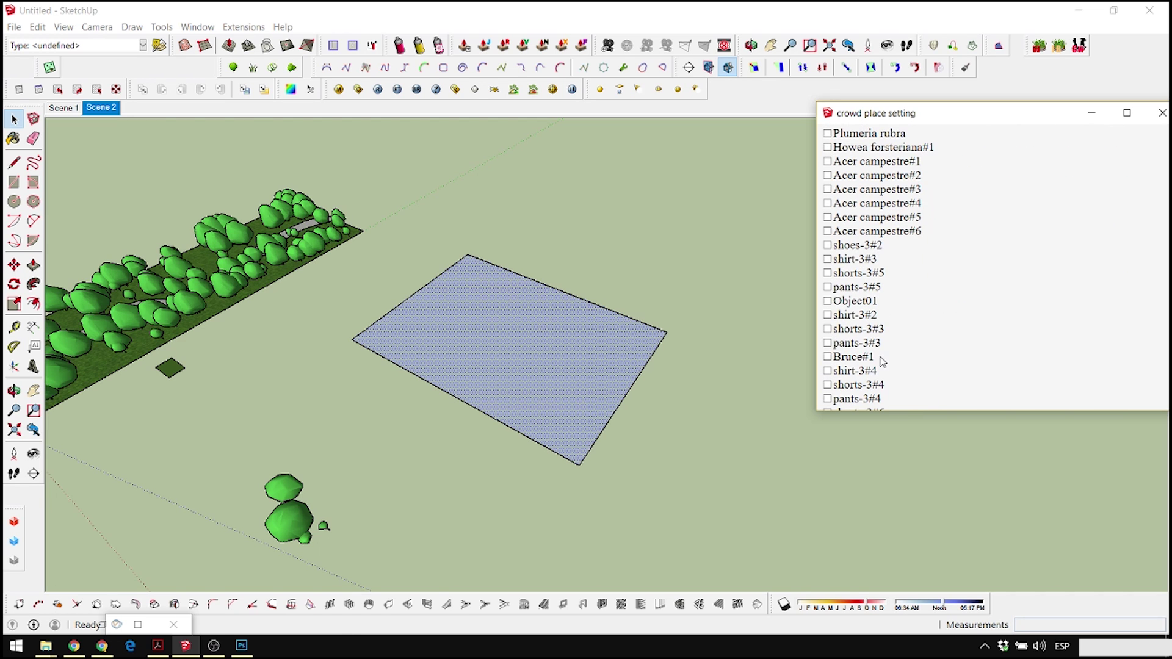
scroll(928, 364, down, 10)
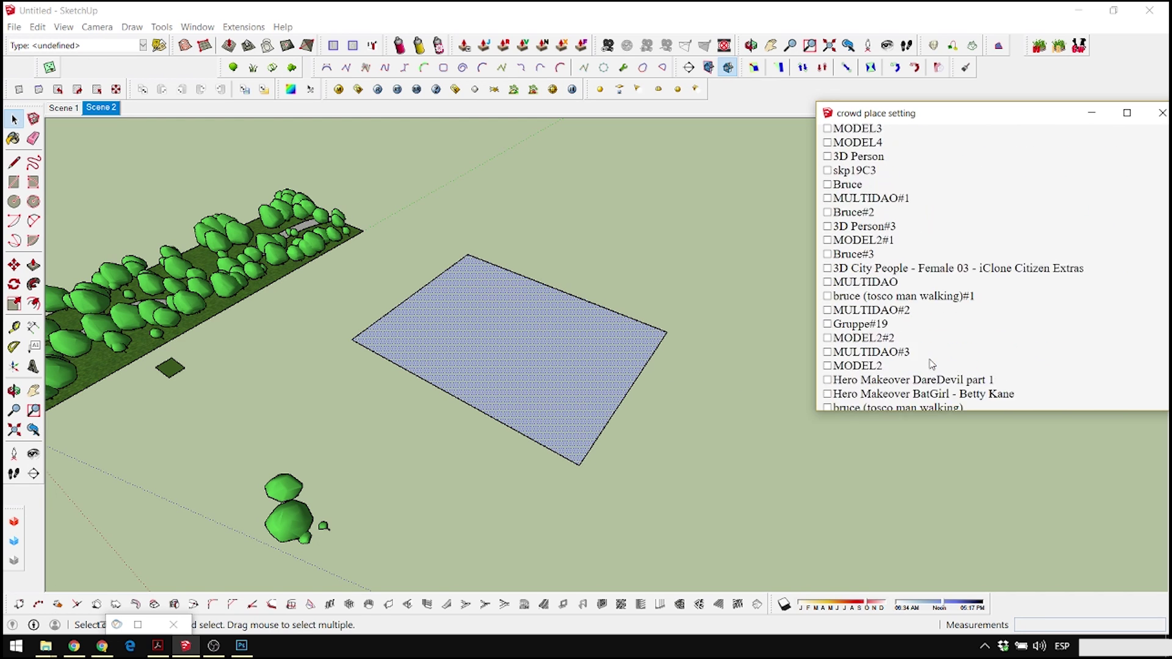
scroll(836, 320, up, 15)
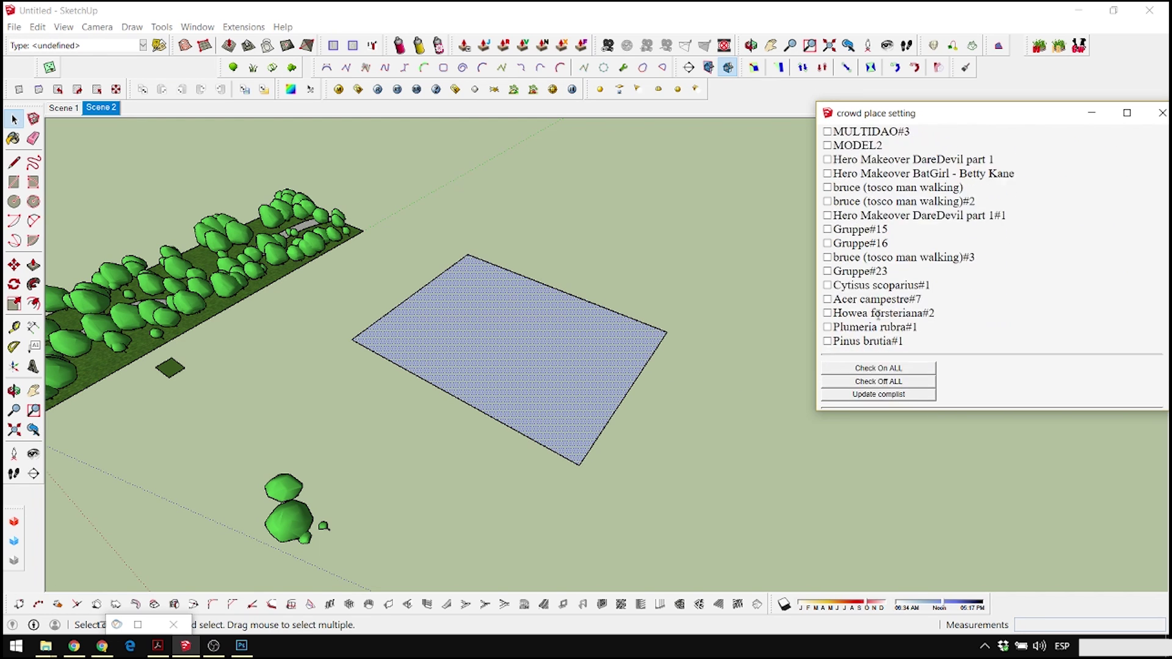
scroll(879, 319, up, 5)
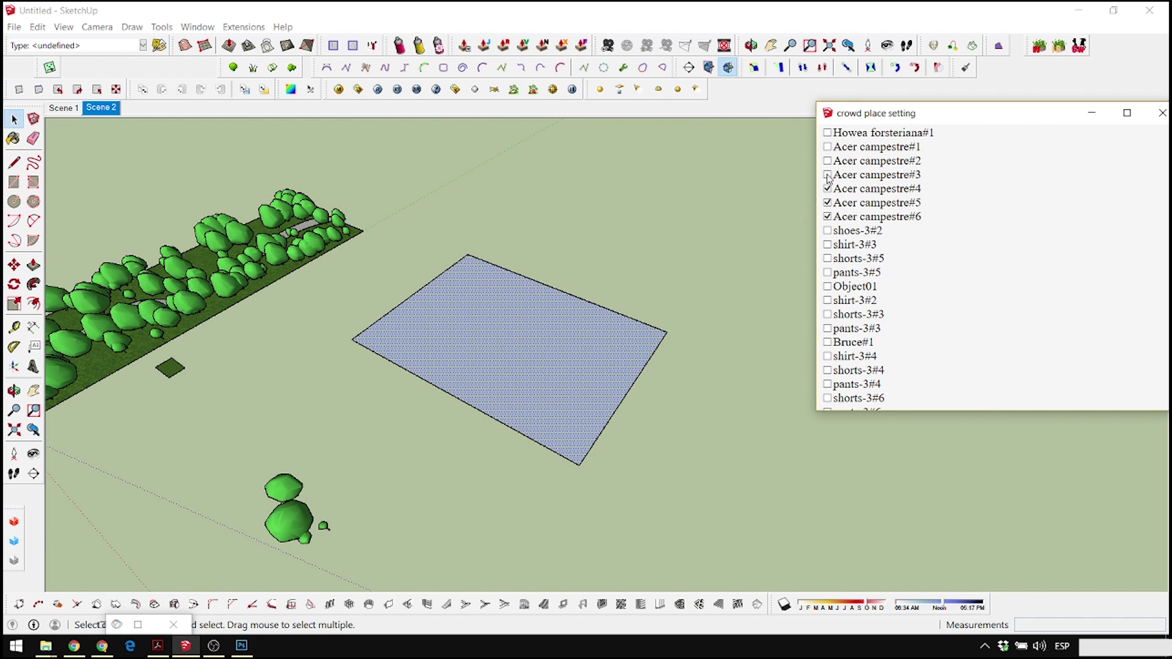
scroll(854, 183, down, 2)
scroll(1007, 244, up, 10)
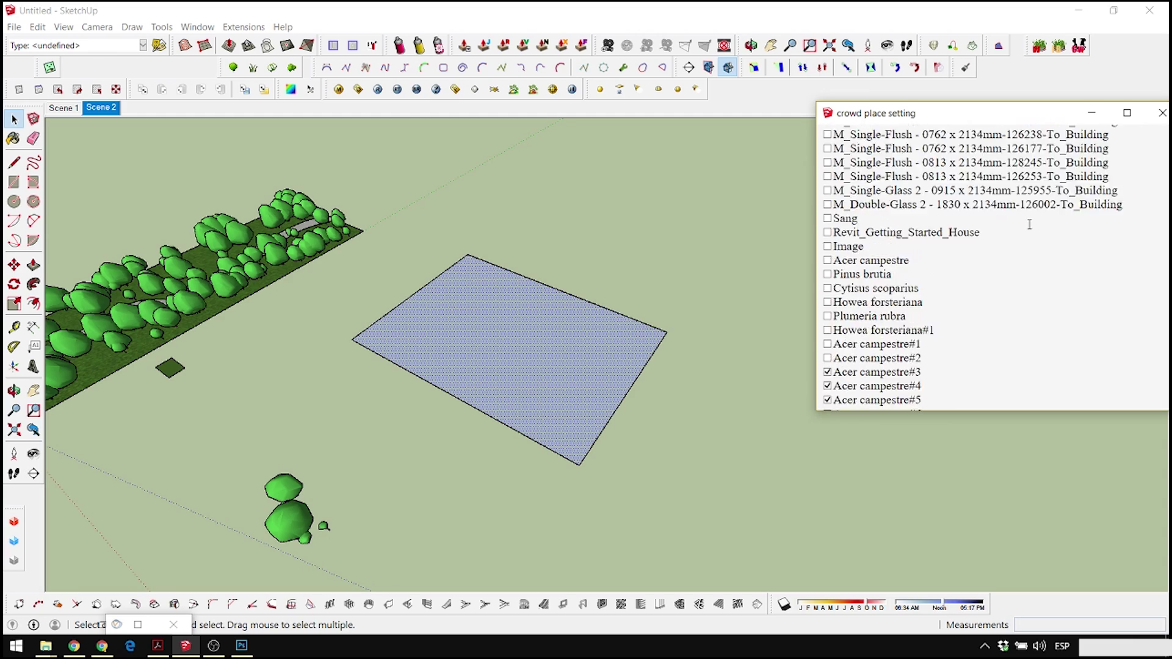
- Scatter the checked Acer campestre trees across the rectangle as a crowd, inspect them and undo the placement
scroll(1041, 206, up, 3)
drag(1047, 122, 972, 145)
scroll(1018, 210, up, 3)
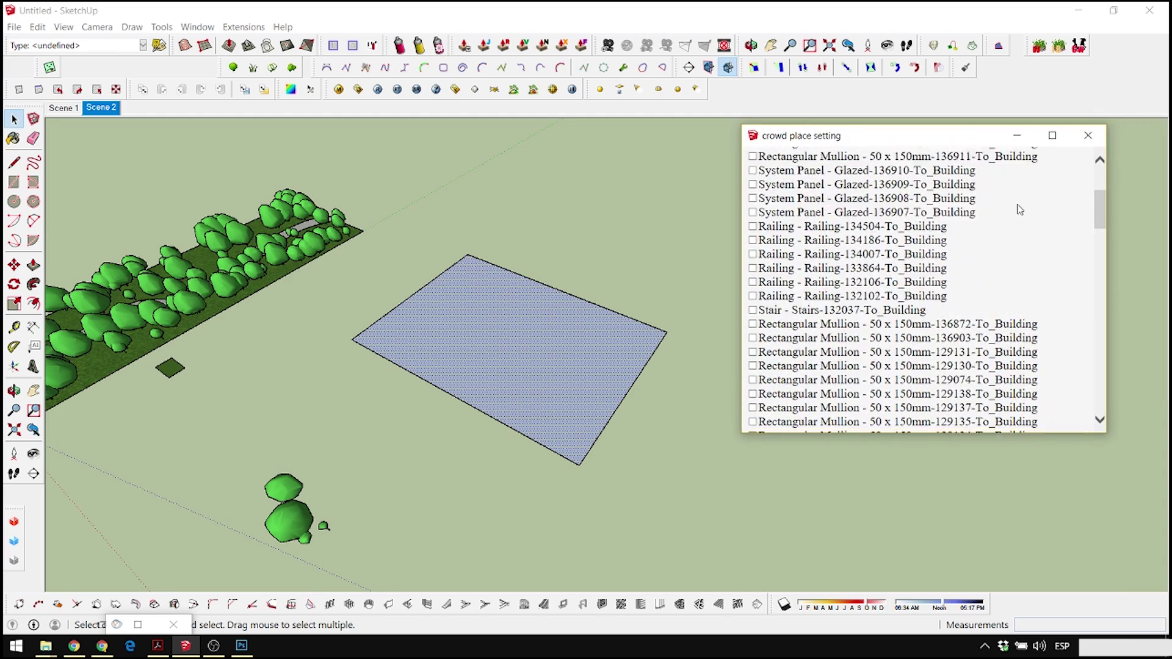
scroll(1022, 210, down, 15)
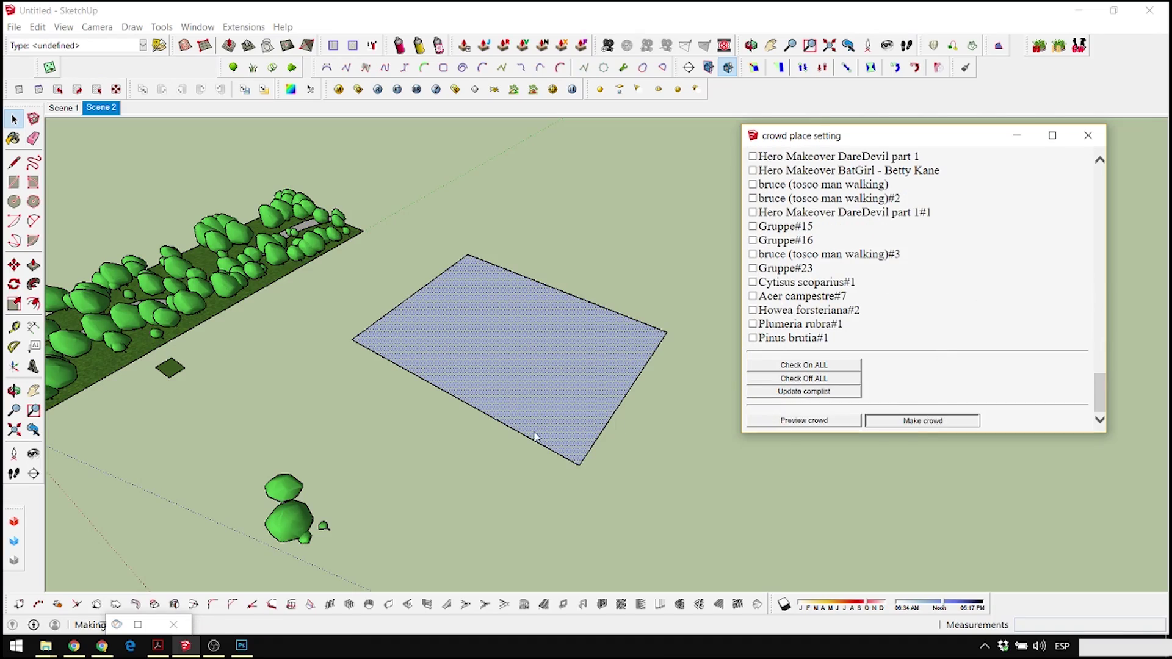
scroll(519, 353, up, 5)
middle_drag(523, 377, 580, 380)
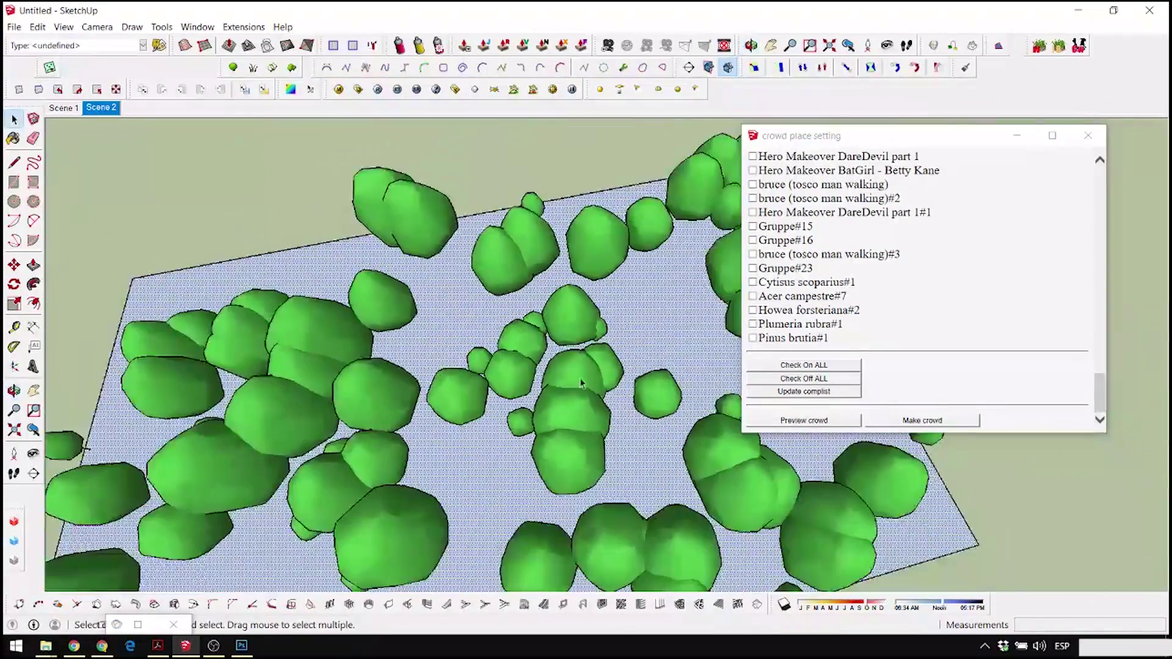
scroll(580, 380, down, 10)
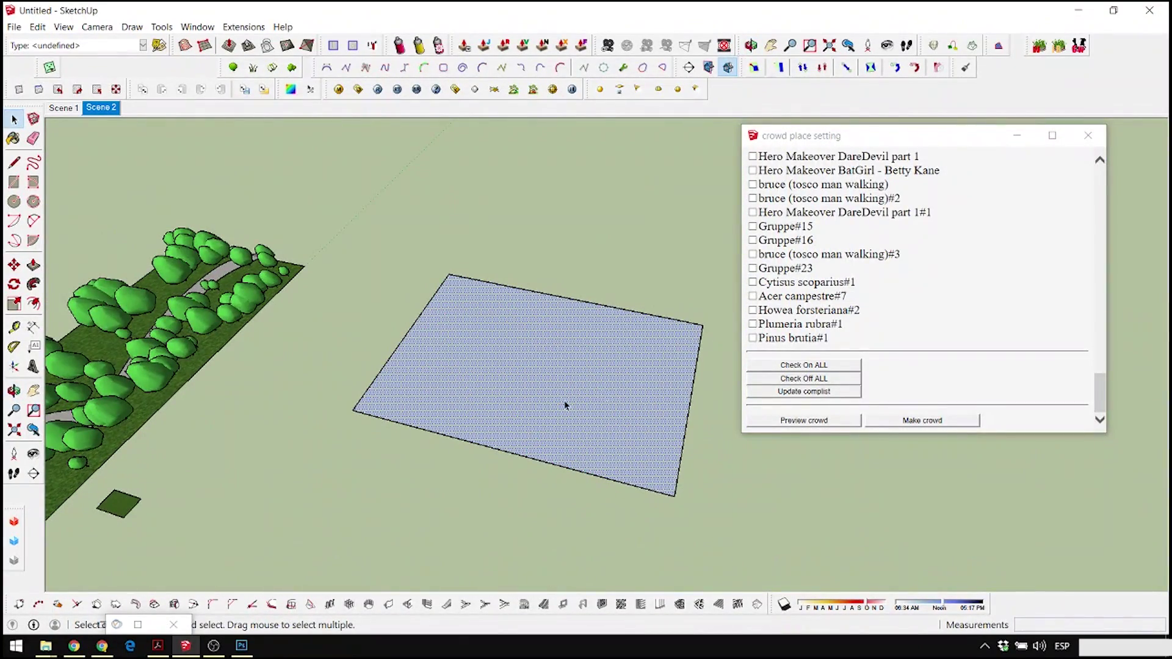
- Close the crowd placement settings and delete the ground rectangle beside the park
click(1089, 136)
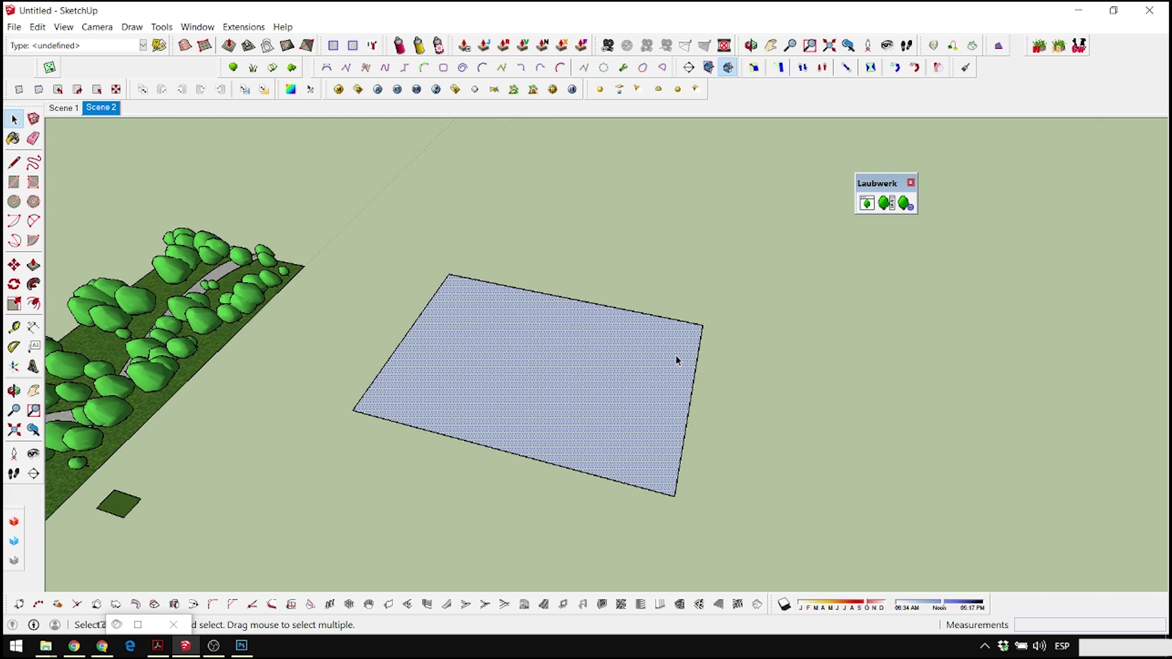
key(Delete)
middle_drag(676, 360, 624, 396)
scroll(520, 403, up, 5)
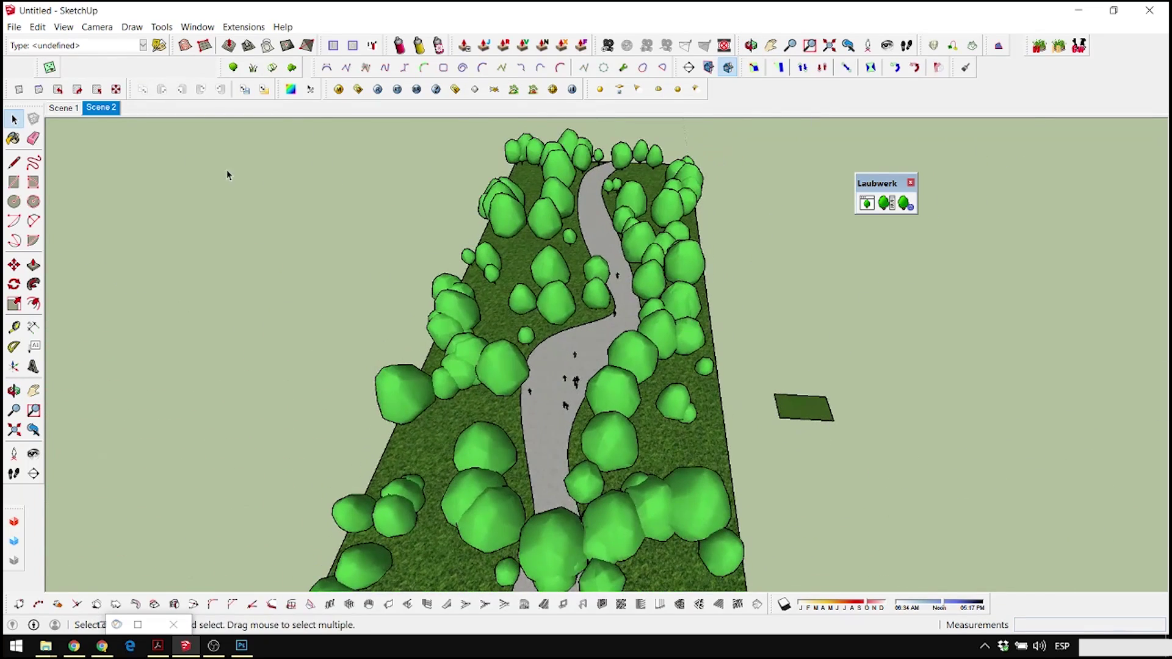
- Render the Scene 2 view of the park path with V-Ray and save the image as the PNG file d
click(115, 112)
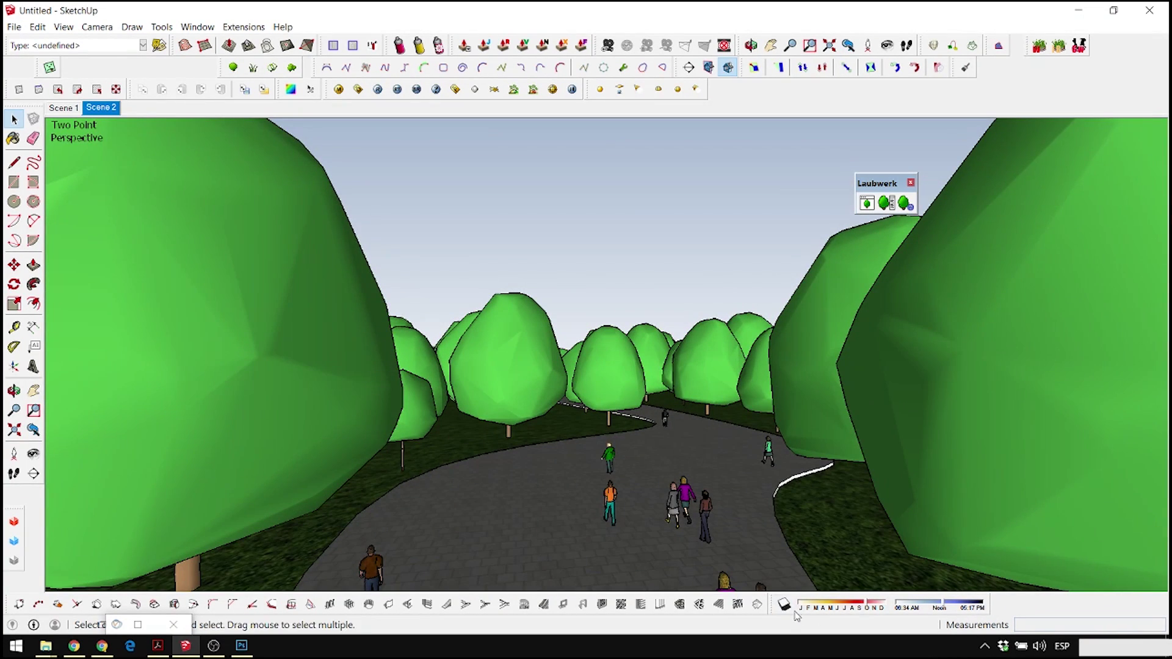
click(785, 608)
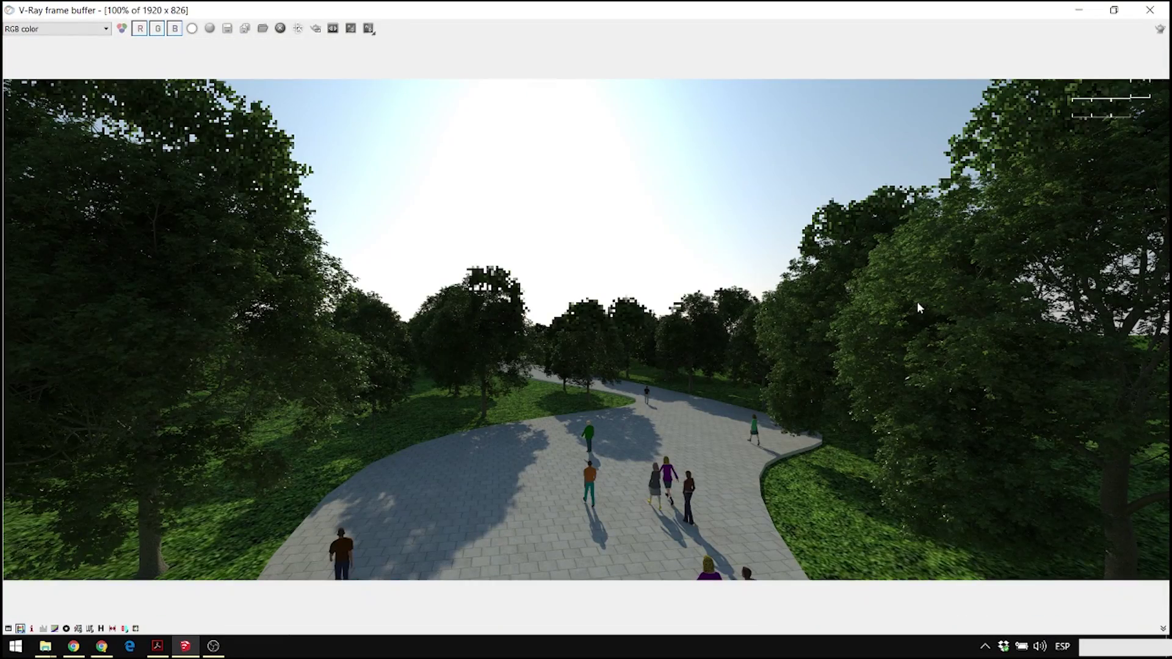
click(227, 28)
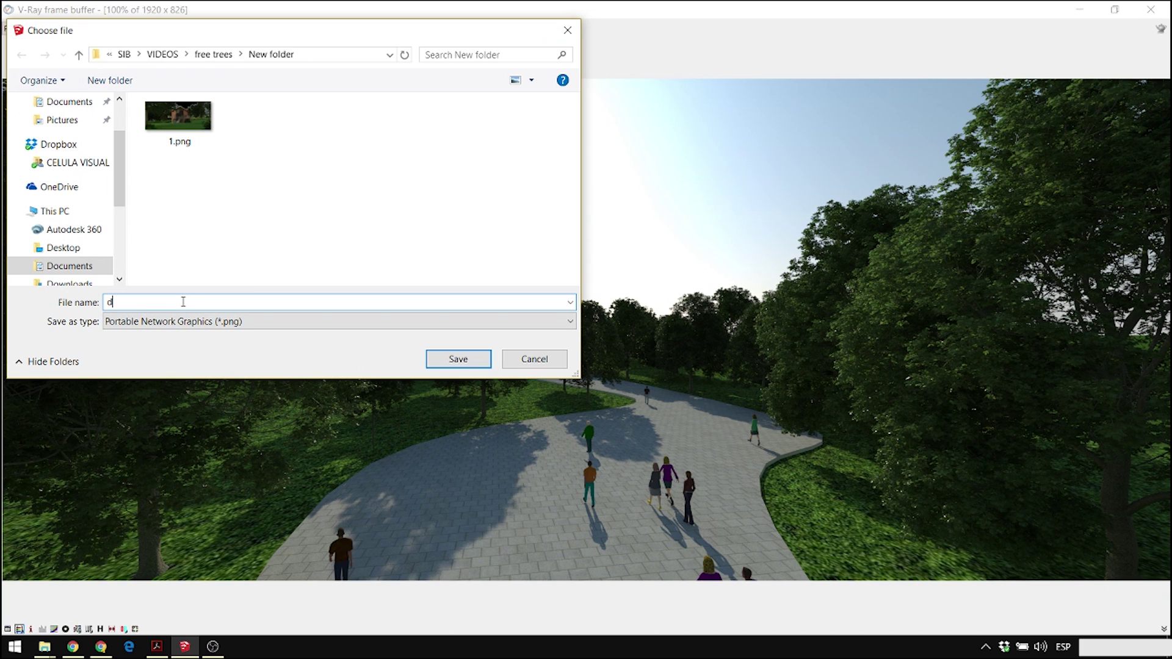
text(d)
click(459, 359)
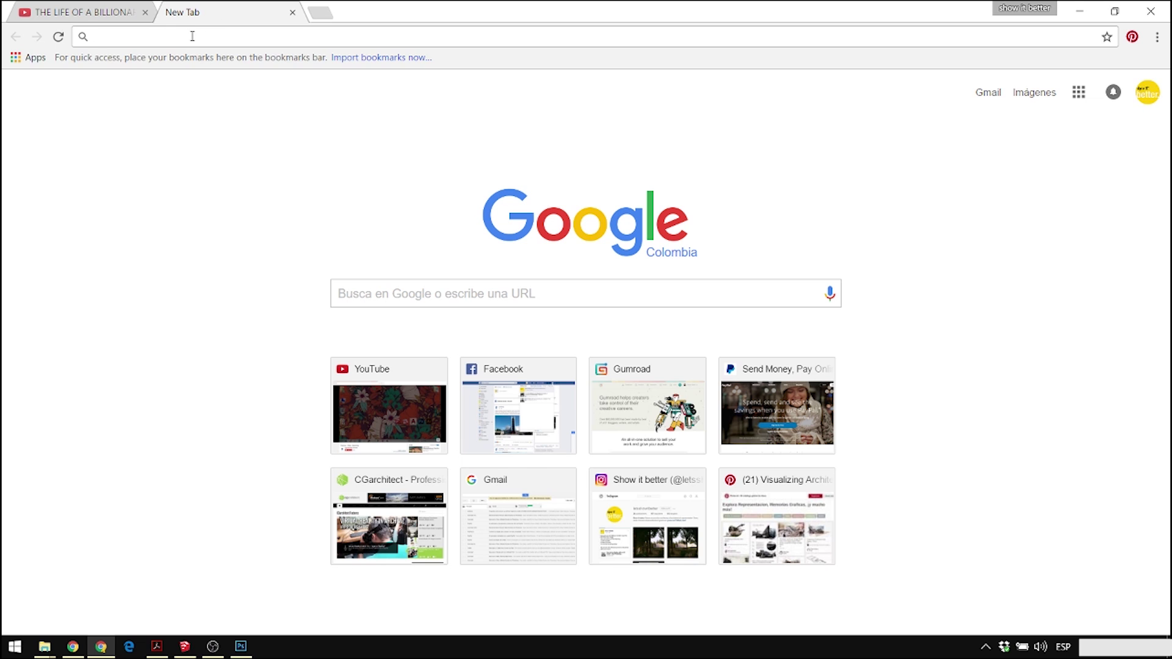
- Switch to Chrome, search Google Images for "sky clear" and copy the plain 1600 × 1200 blue sky picture
text(skye)
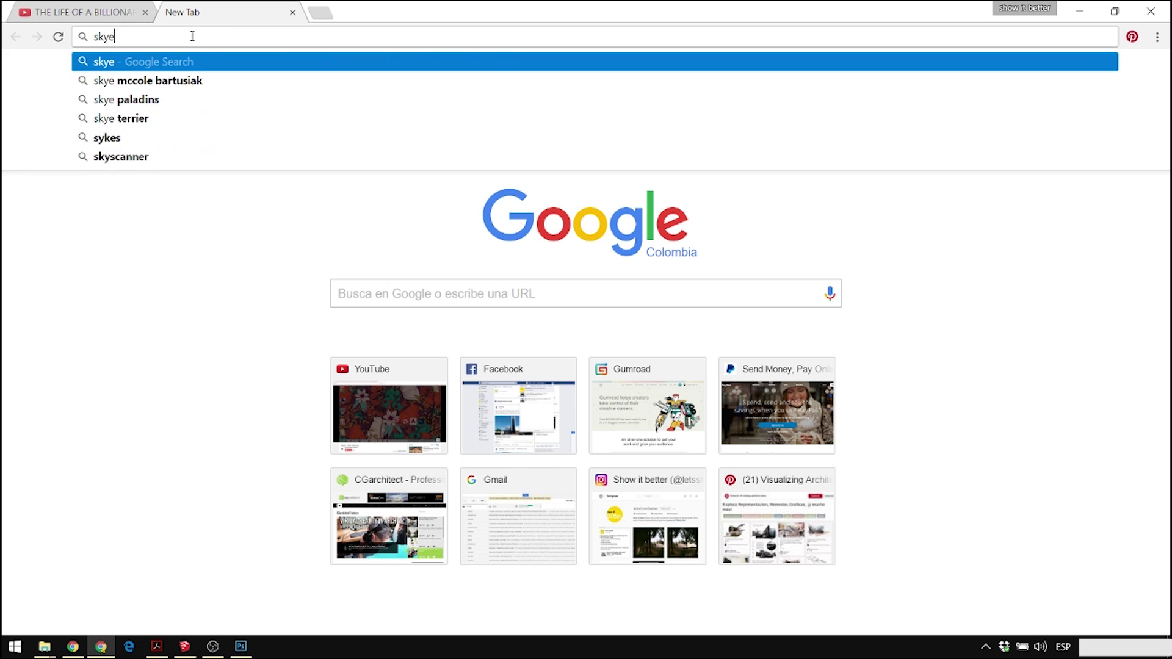
text( clear)
key(Return)
click(252, 208)
click(169, 136)
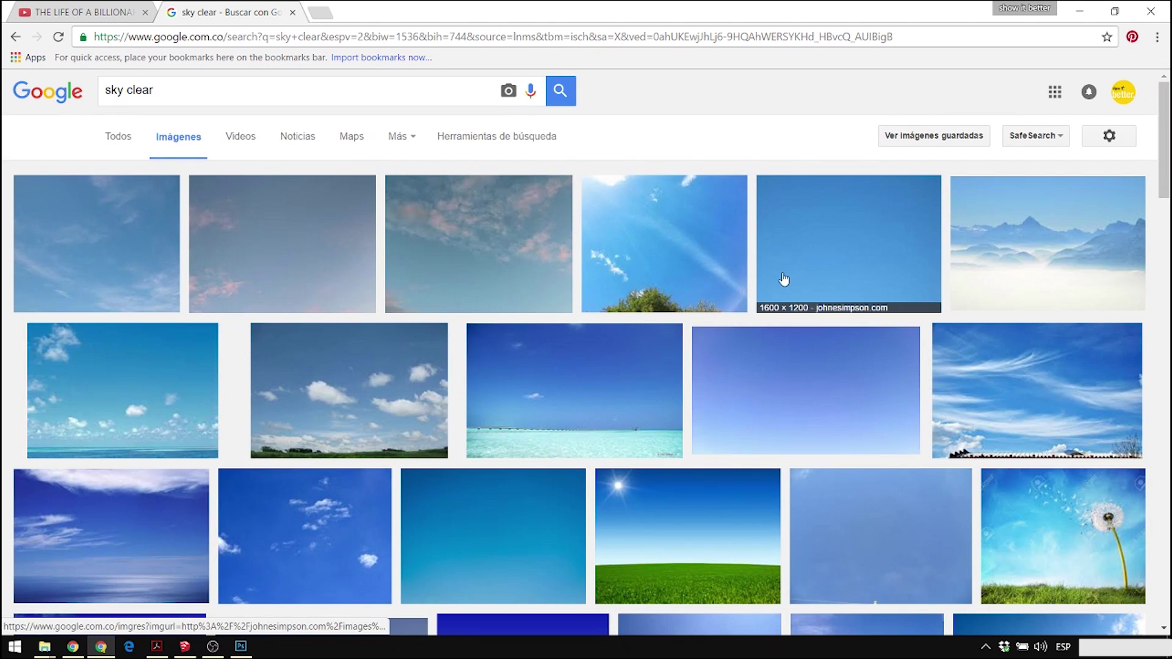
click(784, 279)
right_click(561, 361)
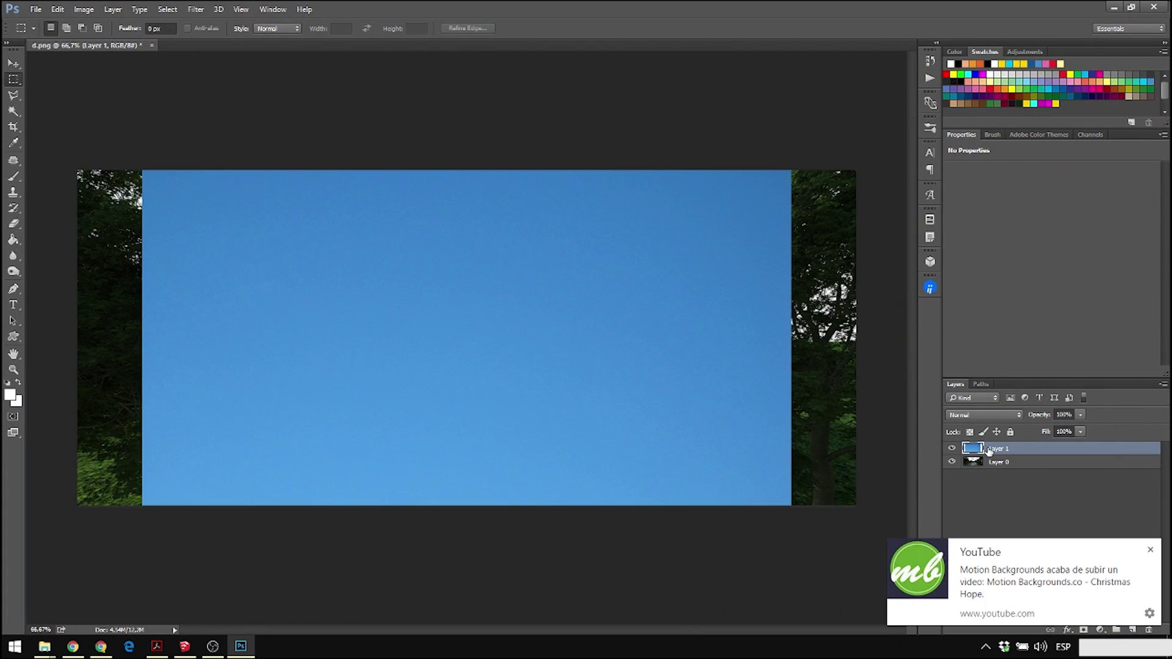
- In Photoshop, move the sky layer beneath the render layer and scale it to 122.37% width and the image's height
drag(989, 451, 992, 491)
click(1150, 551)
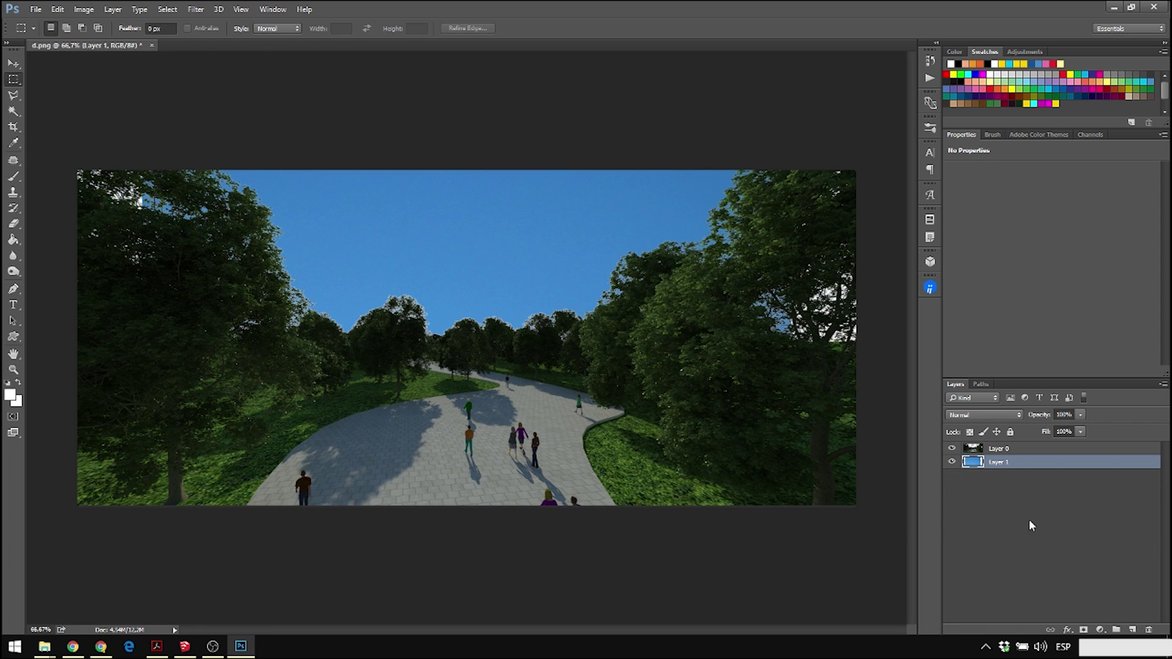
key(ctrl+t)
drag(790, 397, 863, 397)
drag(141, 396, 67, 396)
alt+scroll(348, 333, down, 5)
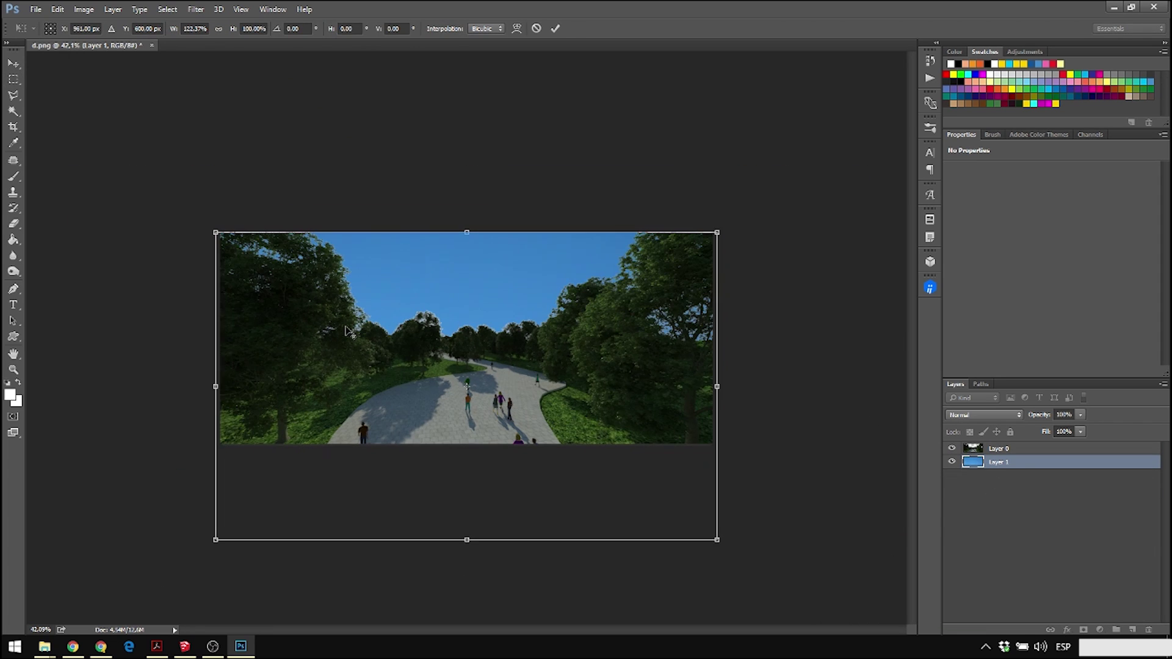
drag(467, 540, 473, 354)
key(Return)
alt+scroll(460, 330, up, 5)
- Brighten the sky with a Brightness/Contrast adjustment and lower its saturation to -46 with a Hue/Saturation adjustment
click(13, 63)
click(1024, 51)
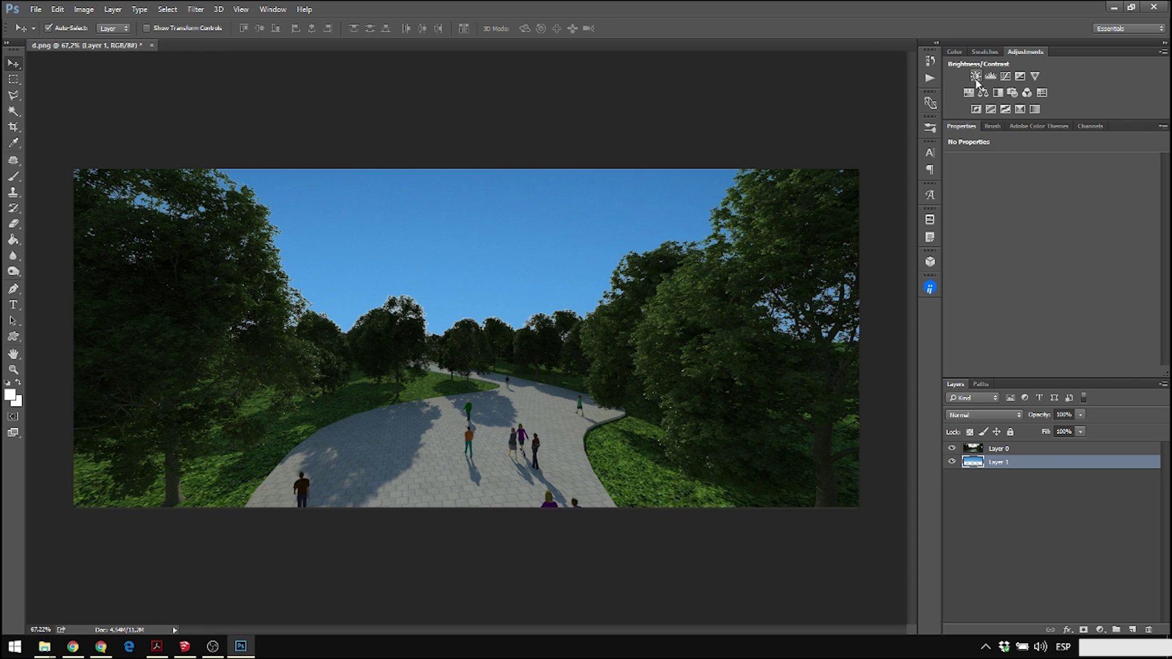
click(975, 77)
drag(1052, 194, 1083, 194)
click(969, 92)
drag(1052, 234, 1005, 233)
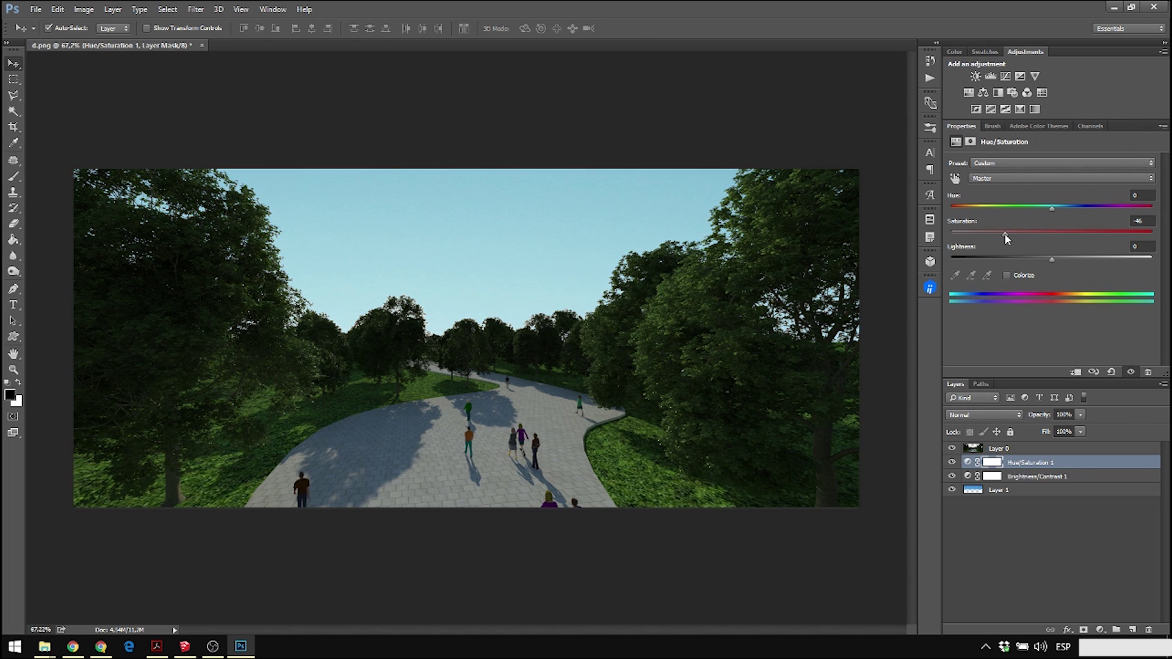
- Add a second Brightness/Contrast adjustment above the sky at maximum brightness and invert its mask to black
click(975, 76)
drag(1052, 194, 1152, 194)
click(993, 462)
key(ctrl+i)
- Paint a large soft white spot on the black mask over the horizon with an 899 px brush at 100% opacity
key(b)
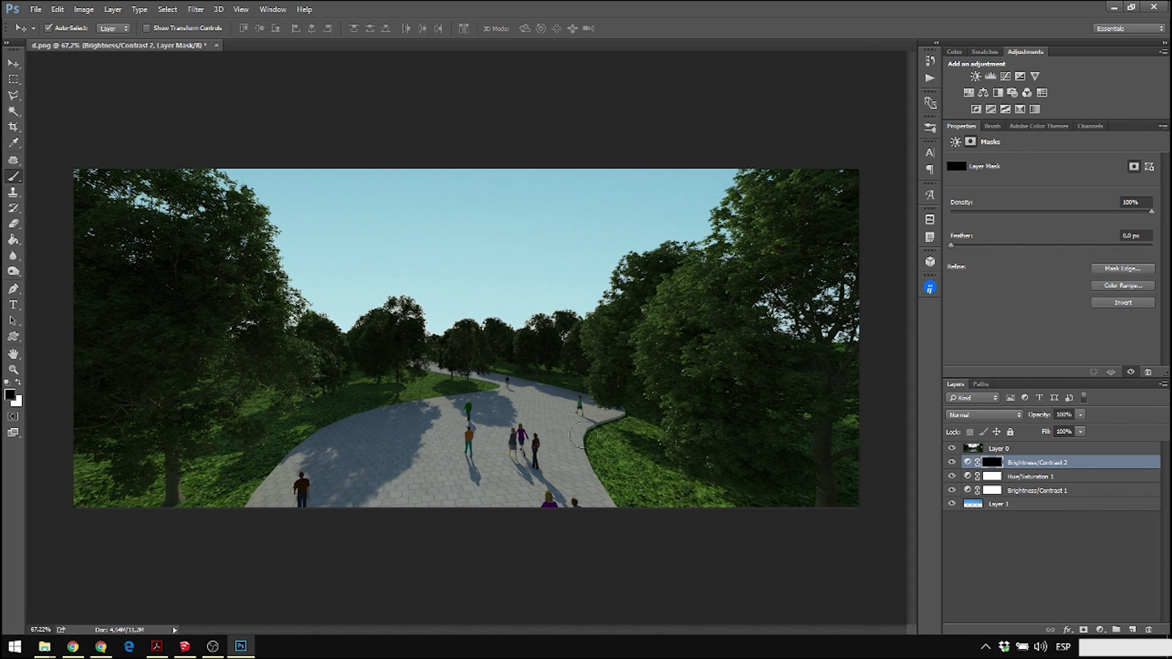
key(0)
click(436, 330)
key(ctrl+z)
alt+right_drag(431, 272, 499, 272)
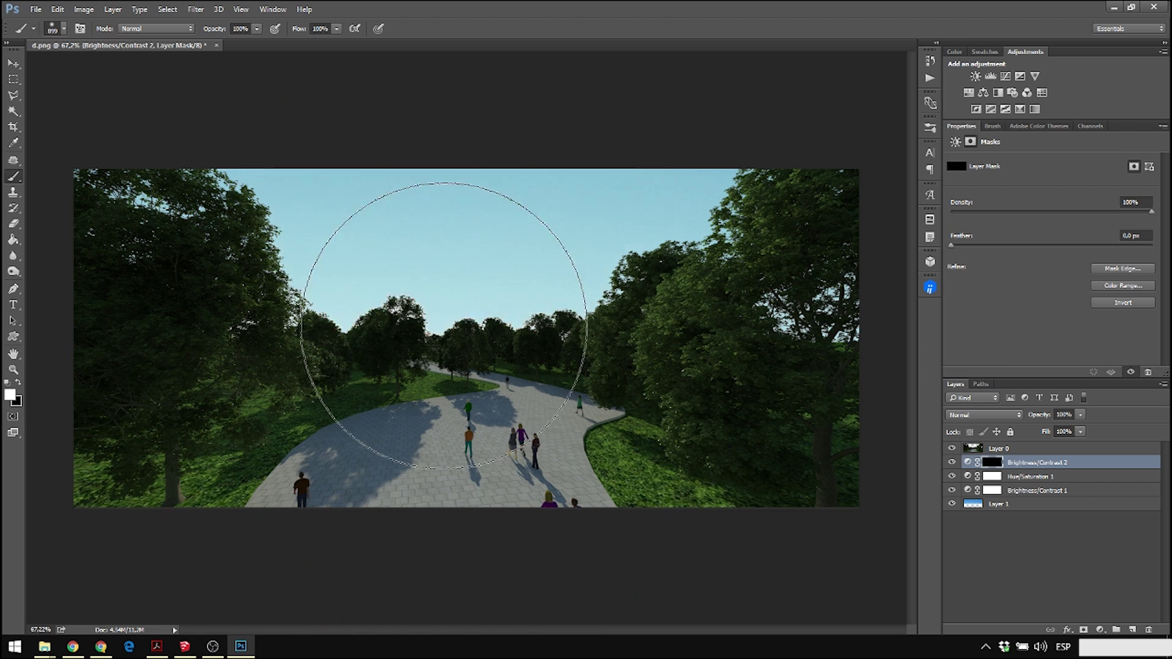
click(445, 324)
key(ctrl+z)
key(ctrl+z)
- Add a Brightness/Contrast adjustment above the render layer with brightness 53 and contrast 2
click(1025, 448)
click(975, 76)
drag(1051, 194, 1088, 195)
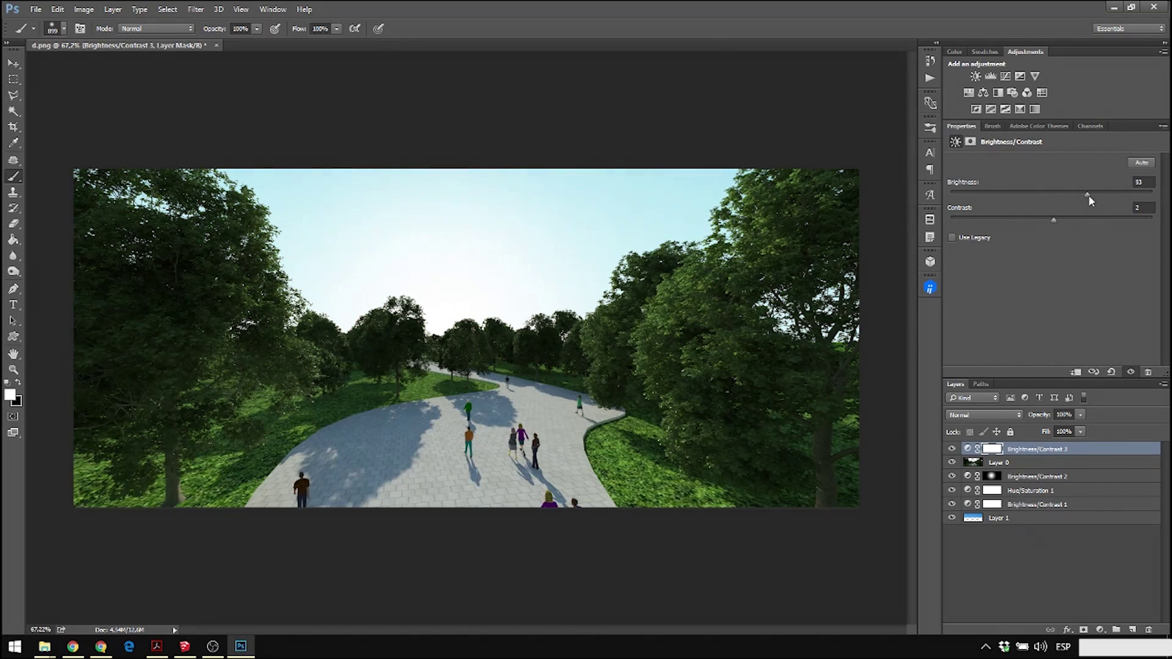
- Create a new Soft Light layer on top and brush soft white light over the trees and path near the horizon
click(1133, 630)
click(980, 415)
click(959, 542)
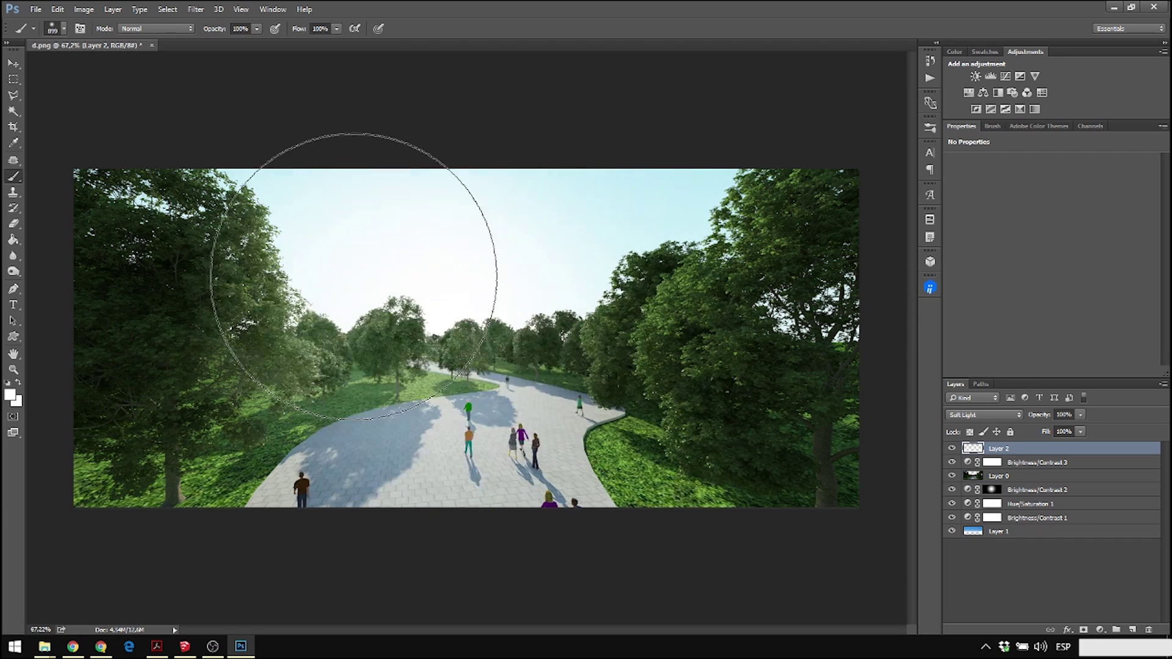
mouse_move(488, 297)
mouse_down()
mouse_move(328, 236)
mouse_move(625, 206)
mouse_move(448, 325)
mouse_move(465, 338)
mouse_up()
alt+scroll(524, 338, down, 4)
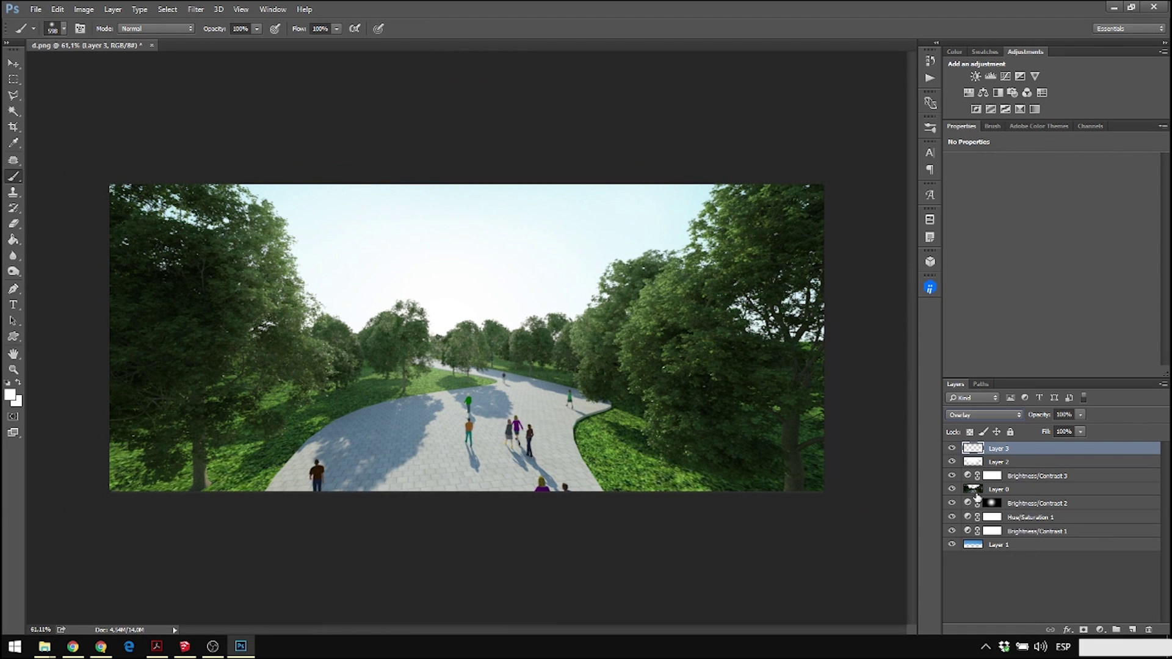
- Choose orange from the swatches as the foreground colour
click(985, 52)
key(ctrl+z)
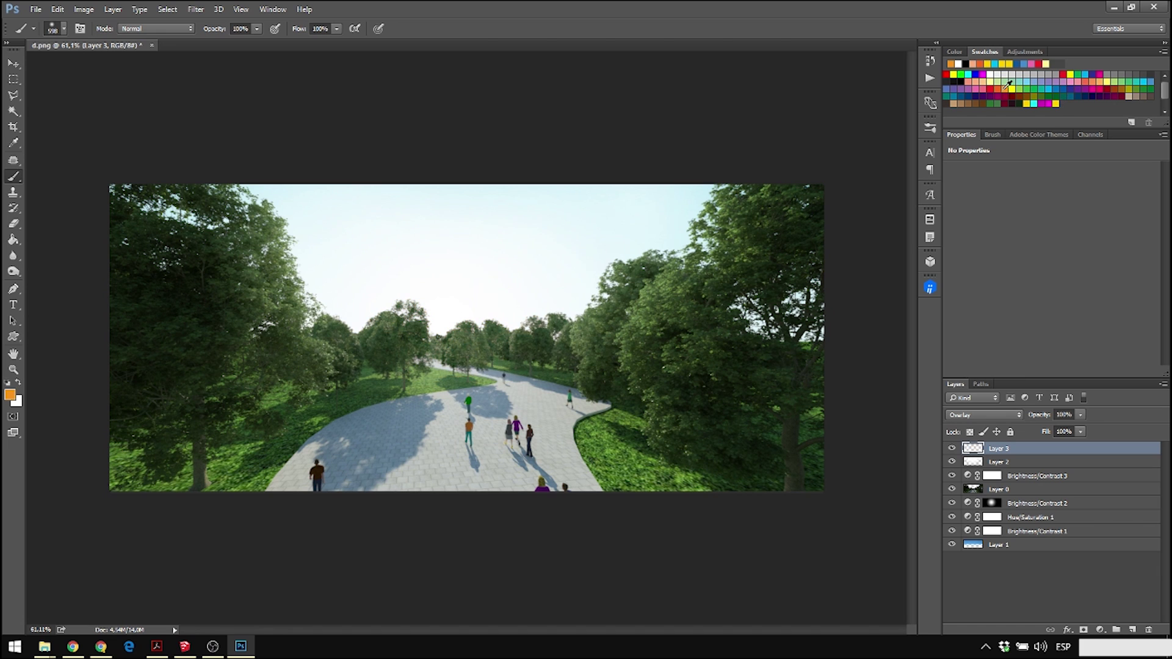
- Try large soft orange brush strokes over the sky and horizon on the Overlay layer
click(435, 275)
key(ctrl+z)
alt+right_drag(443, 343, 488, 344)
click(472, 373)
key(ctrl+z)
- Set the top layer to Screen blending and brush a soft orange glow over the horizon at 10% brush opacity
click(983, 415)
click(977, 411)
key(1)
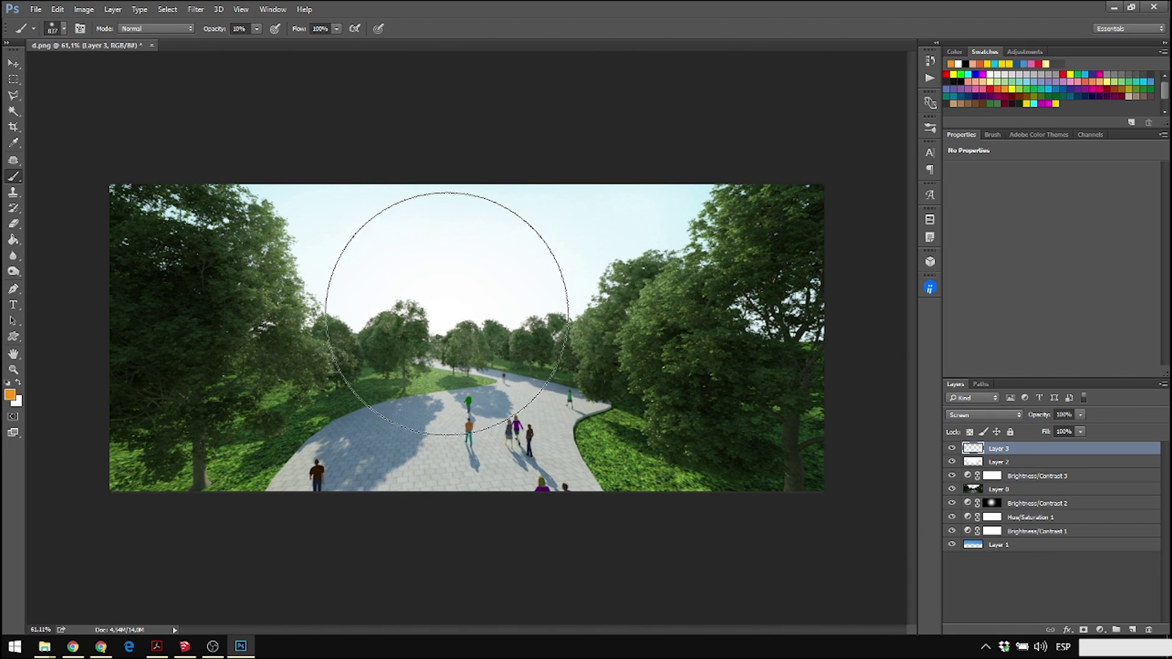
click(447, 314)
key(ctrl+z)
mouse_move(431, 309)
alt+right_down()
mouse_move(372, 310)
mouse_move(390, 309)
alt+right_up()
click(436, 317)
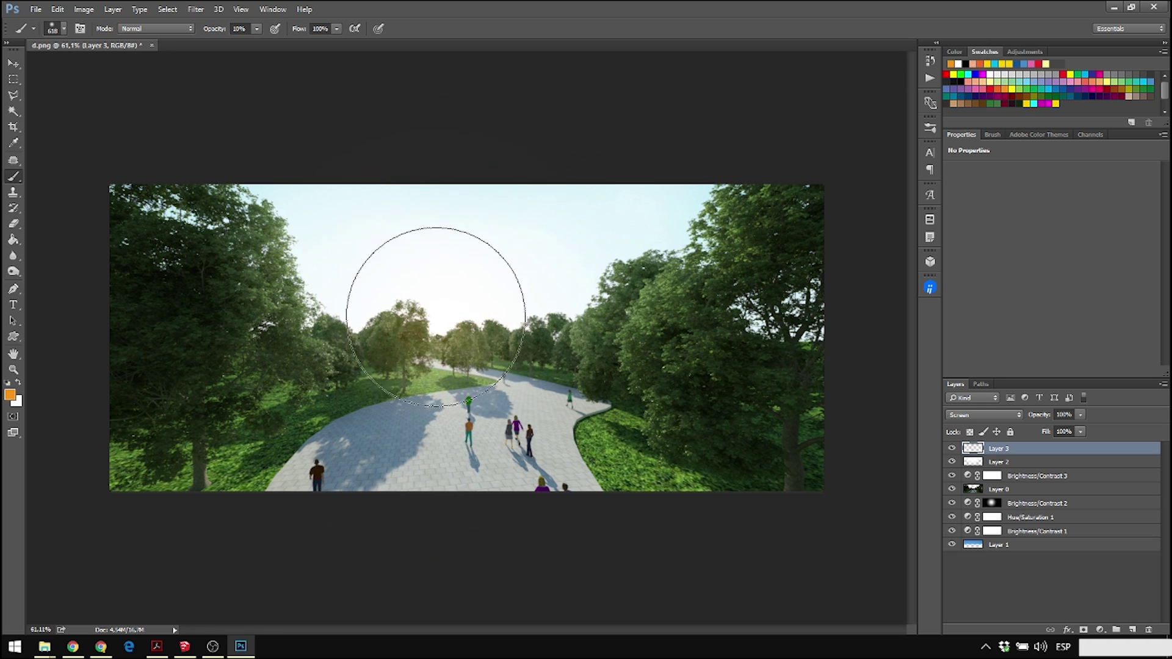
mouse_move(436, 317)
mouse_down()
mouse_move(547, 262)
mouse_move(437, 269)
mouse_up()
alt+scroll(502, 398, up, 2)
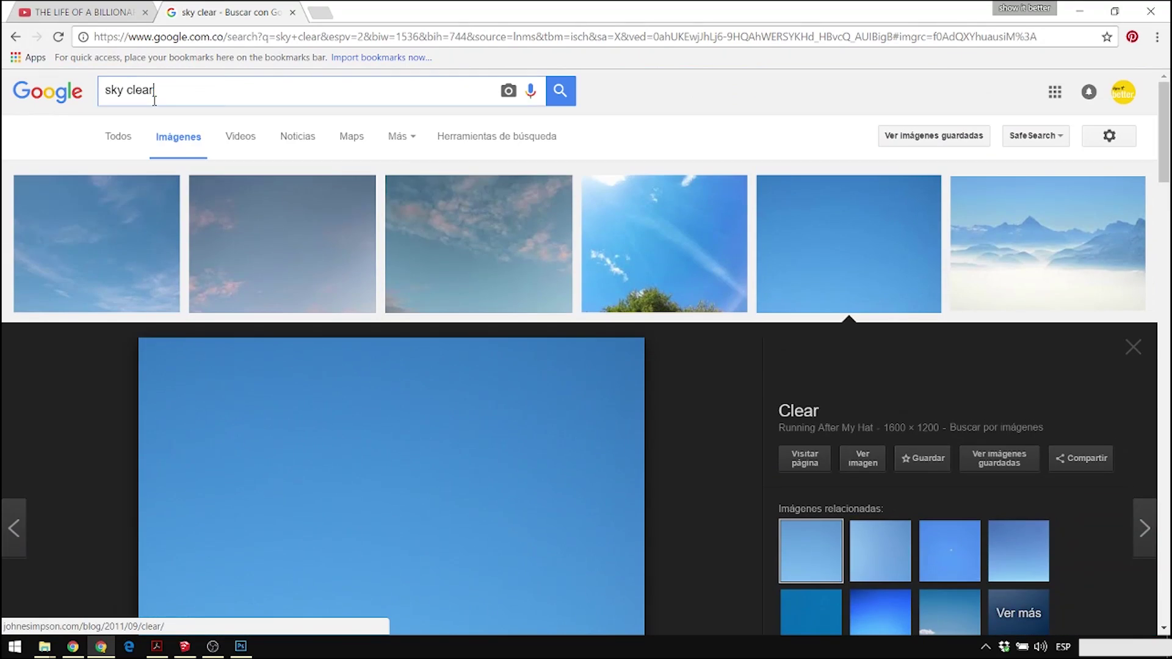
- Search Google Images for "sun flare", limit the results to large images, and pick an orange sun flare on black
text(sun flare)
key(Return)
click(497, 136)
click(127, 177)
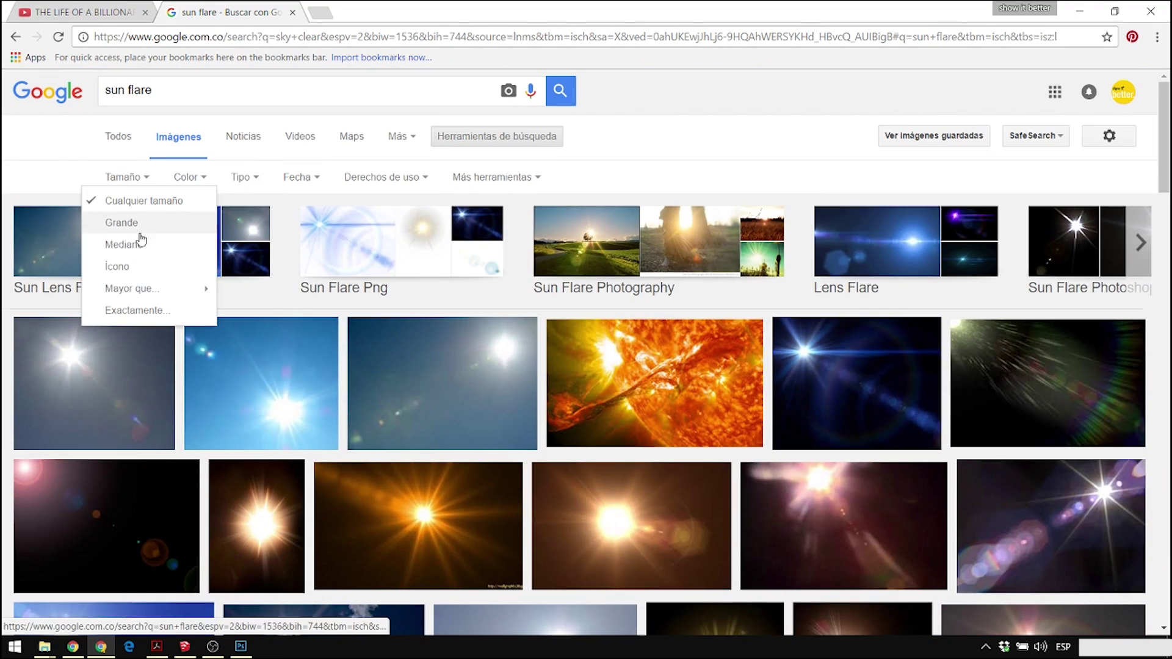
click(122, 222)
click(110, 413)
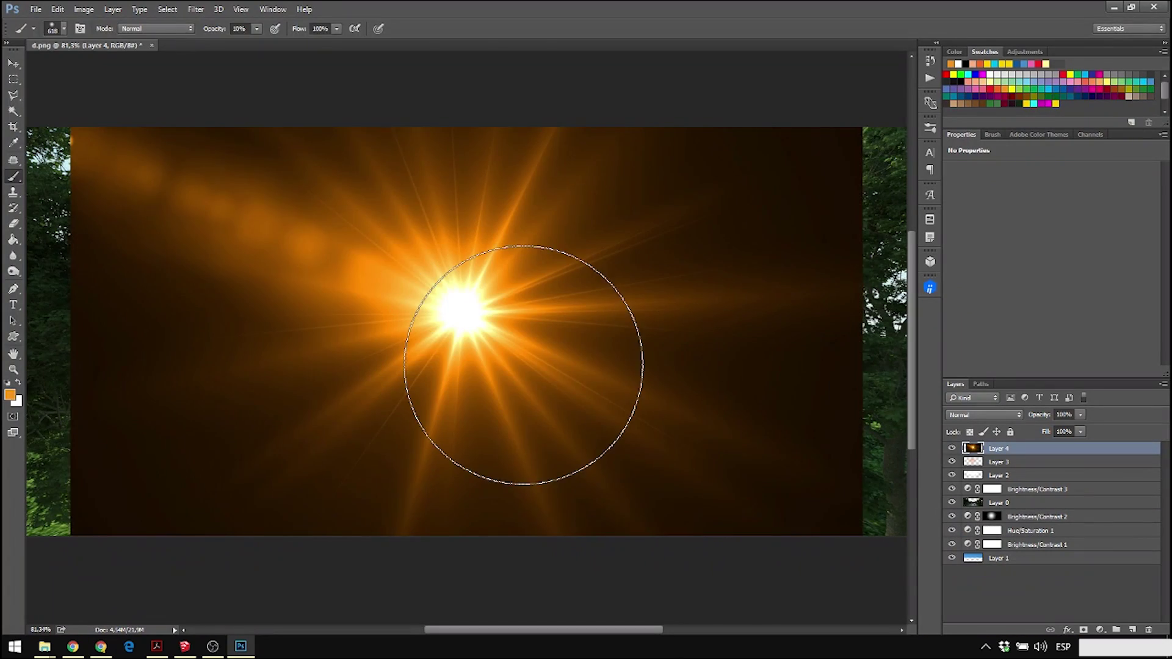
- Scale down the pasted flare image in Photoshop and delete its lower strip containing the watermark text
key(ctrl+t)
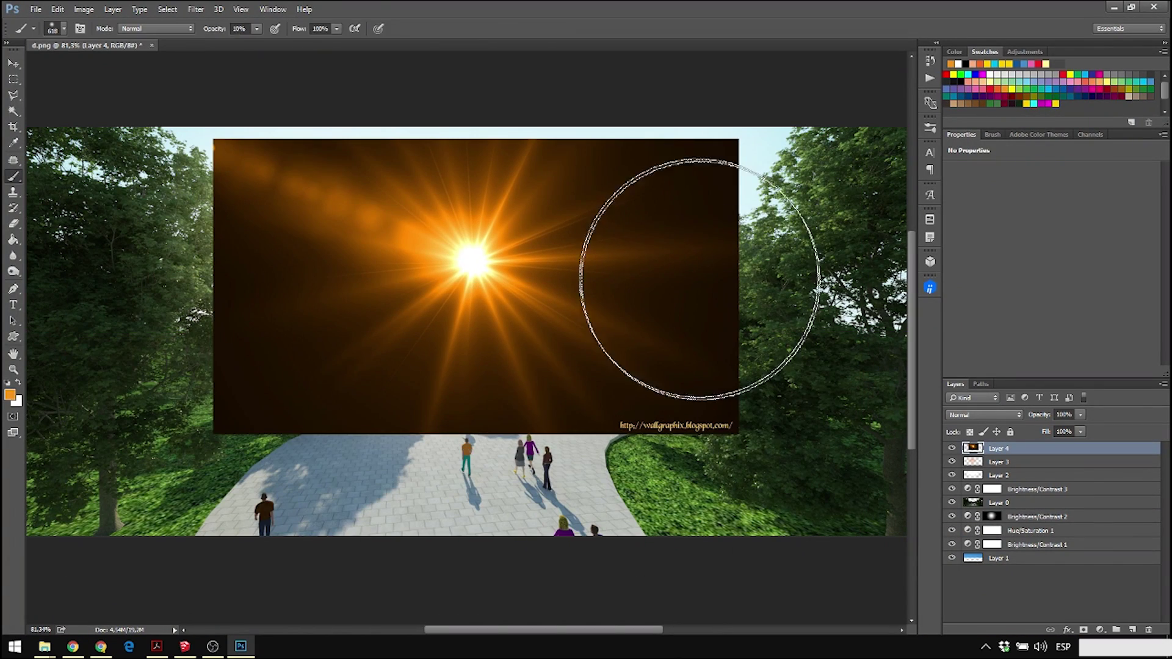
key(m)
drag(763, 445, 186, 420)
key(Delete)
key(ctrl+d)
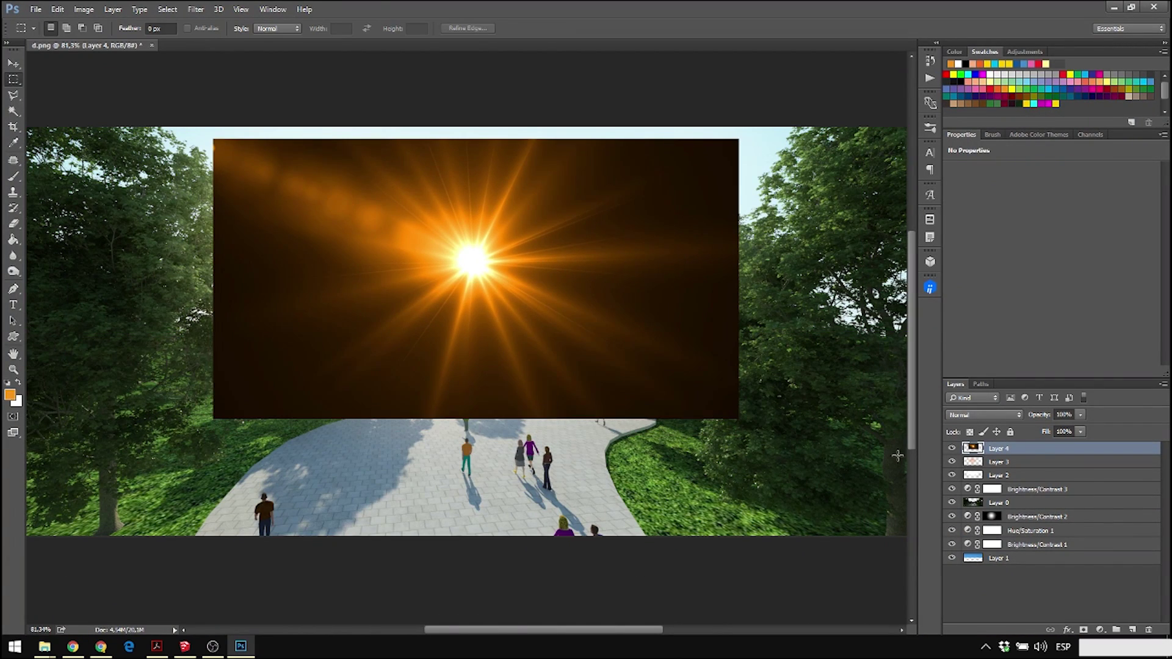
- Set the flare layer to Screen blending and move its bright centre over the sun at the horizon
click(982, 415)
click(965, 498)
key(v)
drag(493, 284, 447, 339)
alt+scroll(464, 342, down, 3)
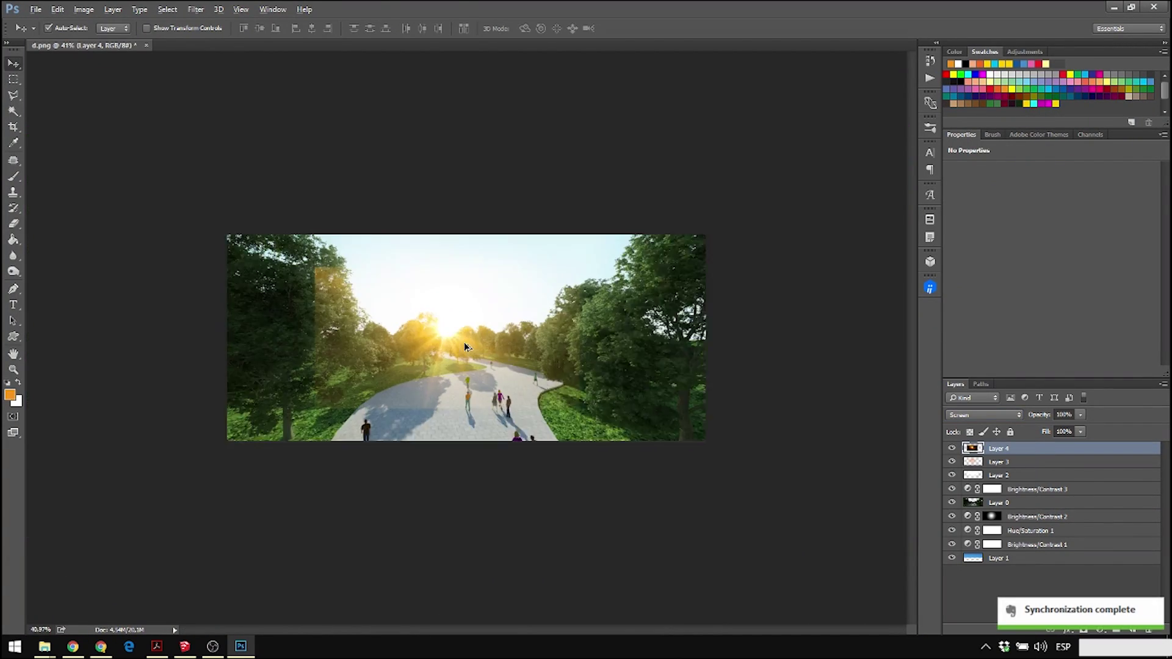
- Try enlarging the flare layer until it spans the whole picture
alt+scroll(464, 342, up, 3)
key(ctrl+t)
drag(262, 244, 136, 175)
drag(618, 430, 791, 486)
drag(655, 402, 641, 403)
key(Return)
alt+scroll(470, 342, down, 4)
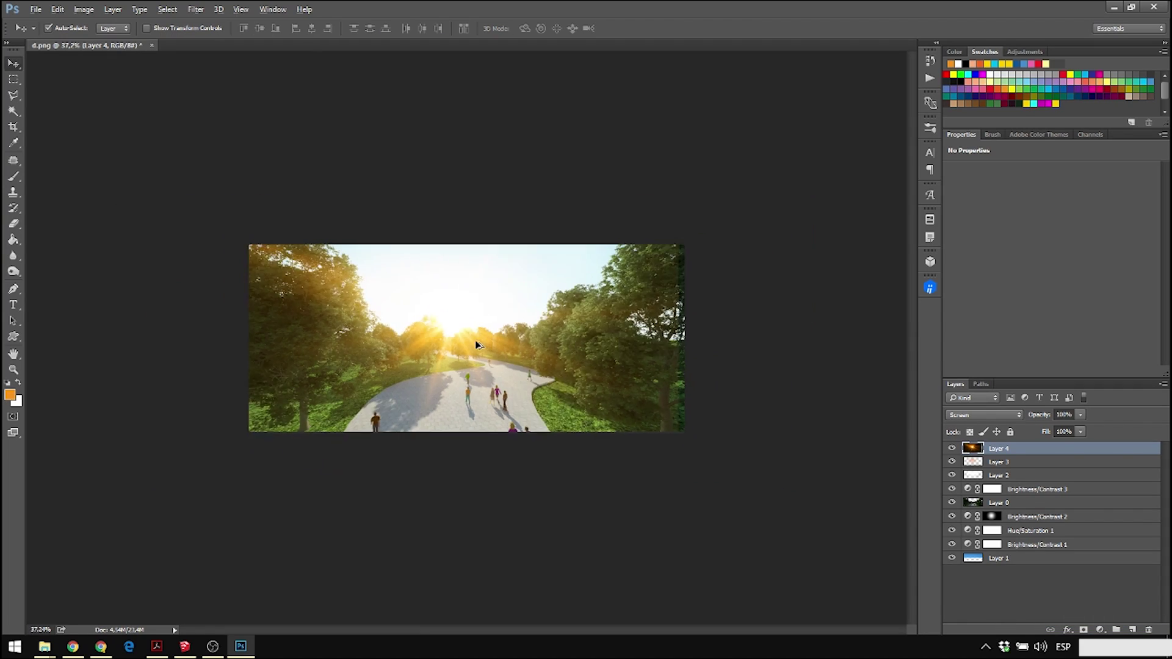
- Try shifting the enlarged flare slightly and adjusting the layer's fill
alt+scroll(476, 342, up, 4)
drag(476, 342, 455, 340)
drag(1044, 431, 1018, 436)
alt+scroll(463, 350, down, 1)
alt+scroll(463, 351, up, 3)
alt+scroll(441, 346, down, 4)
- Shrink the flare layer and reposition it over the sun at the end of the path
key(ctrl+t)
drag(127, 336, 198, 335)
drag(477, 487, 477, 413)
drag(770, 187, 532, 304)
drag(408, 366, 486, 342)
key(Return)
alt+scroll(476, 342, down, 1)
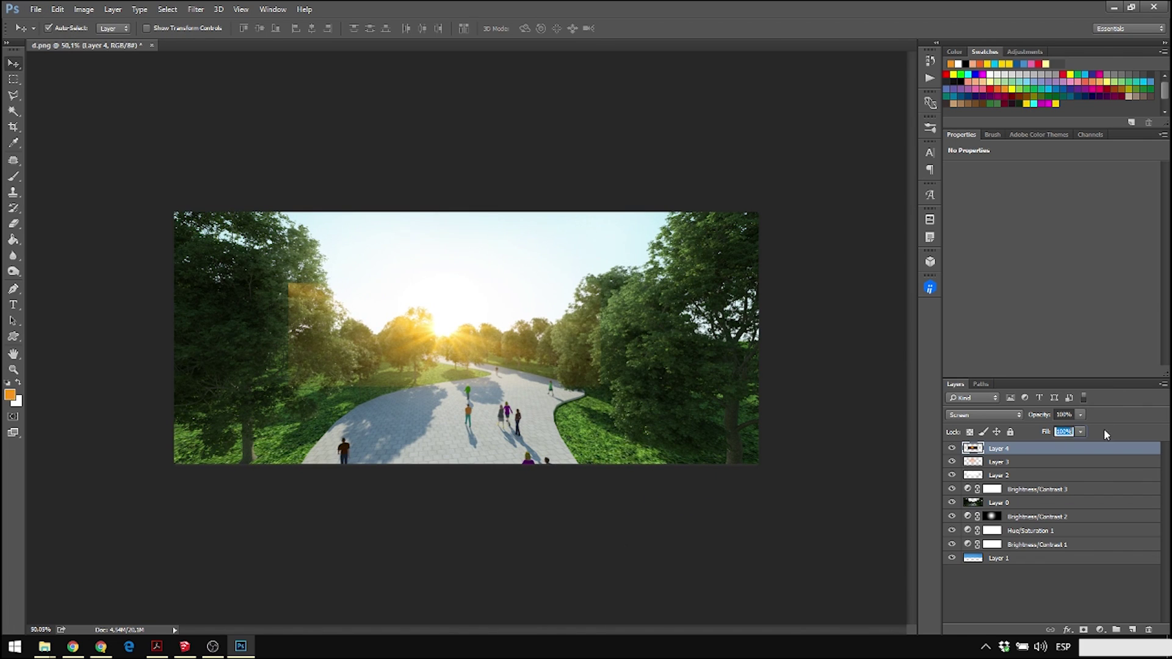
- Erase the flare layer's hard edges around the sun with a large soft eraser at 100% opacity
click(1068, 448)
key(e)
right_click(296, 269)
mouse_move(275, 387)
mouse_down()
mouse_move(482, 422)
mouse_move(545, 321)
mouse_up()
alt+scroll(581, 314, up, 4)
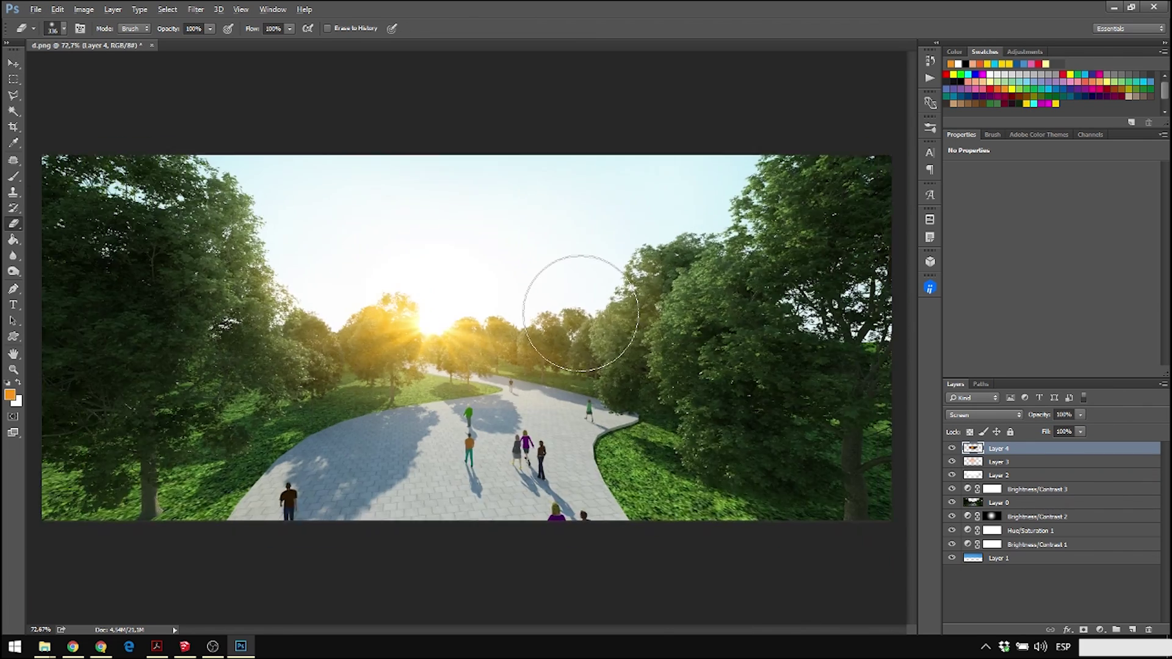
alt+scroll(466, 336, down, 2)
- Add a Color Balance adjustment above Layer 2 and shift the midtones toward red and yellow
click(995, 476)
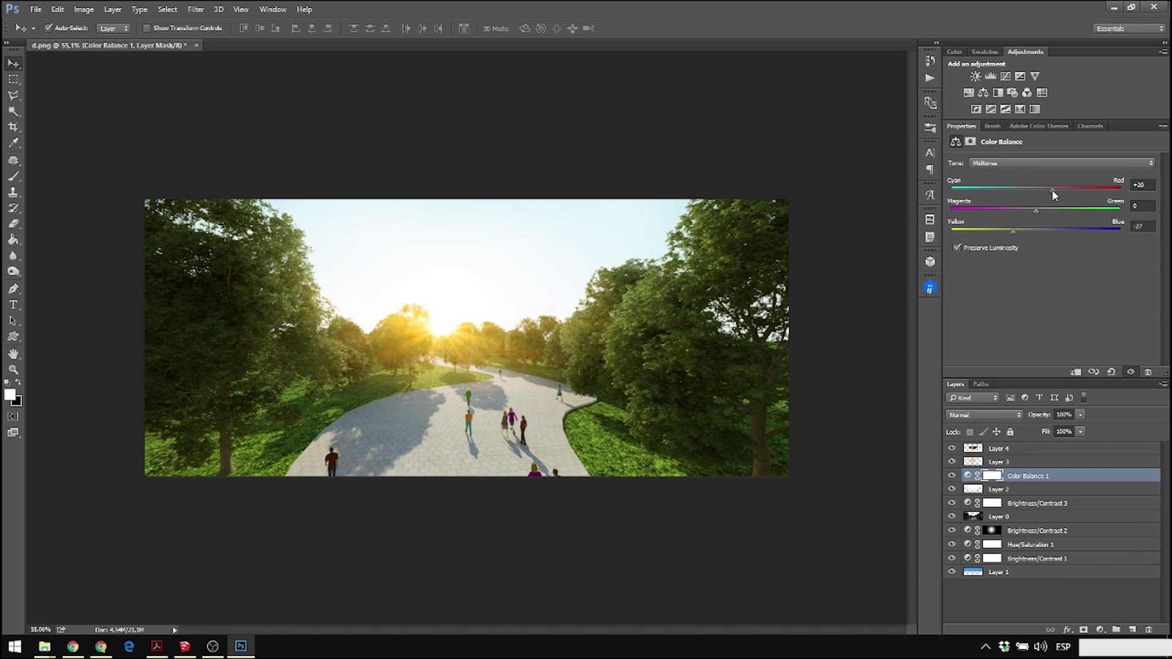
drag(1036, 210, 1070, 191)
mouse_move(1021, 230)
mouse_down()
mouse_move(1069, 229)
mouse_move(997, 230)
mouse_up()
- Hide the Brightness/Contrast 1 layer and adjust Hue/Saturation 1 to strengthen the sky's blue
click(952, 559)
click(967, 547)
drag(1036, 259, 1112, 221)
alt+scroll(379, 310, down, 1)
alt+scroll(379, 309, down, 1)
alt+scroll(482, 319, up, 4)
scroll(482, 319, up, 2)
- Add a Brightness/Contrast adjustment above Layer 4 and invert its mask to black
click(1024, 451)
click(976, 75)
key(ctrl+i)
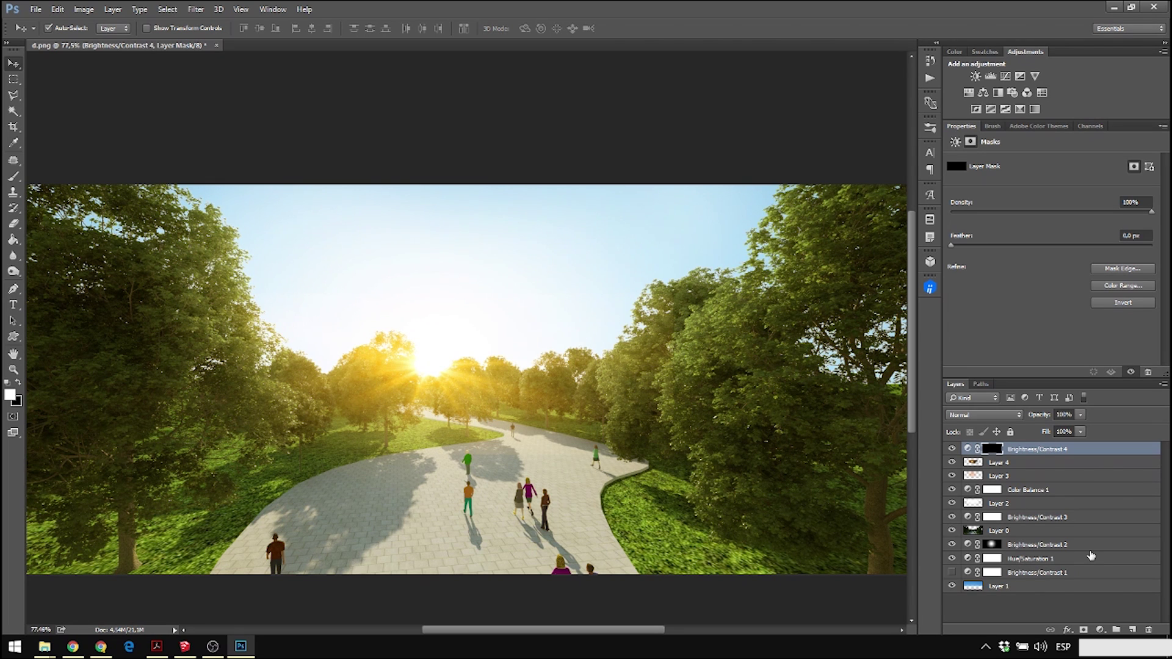
- Brush white onto the Brightness/Contrast 4 mask at 100% opacity over the trees and grass on both sides of the path
key(b)
key(x)
key(x)
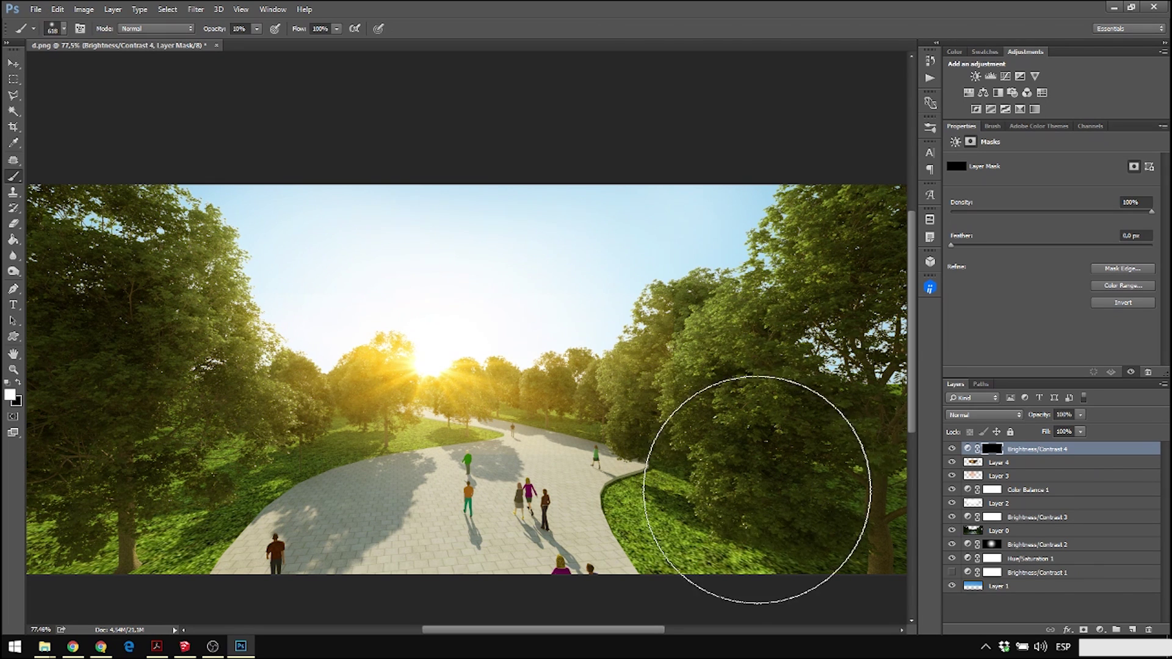
click(784, 465)
alt+scroll(785, 458, down, 2)
drag(762, 397, 745, 263)
drag(223, 423, 117, 497)
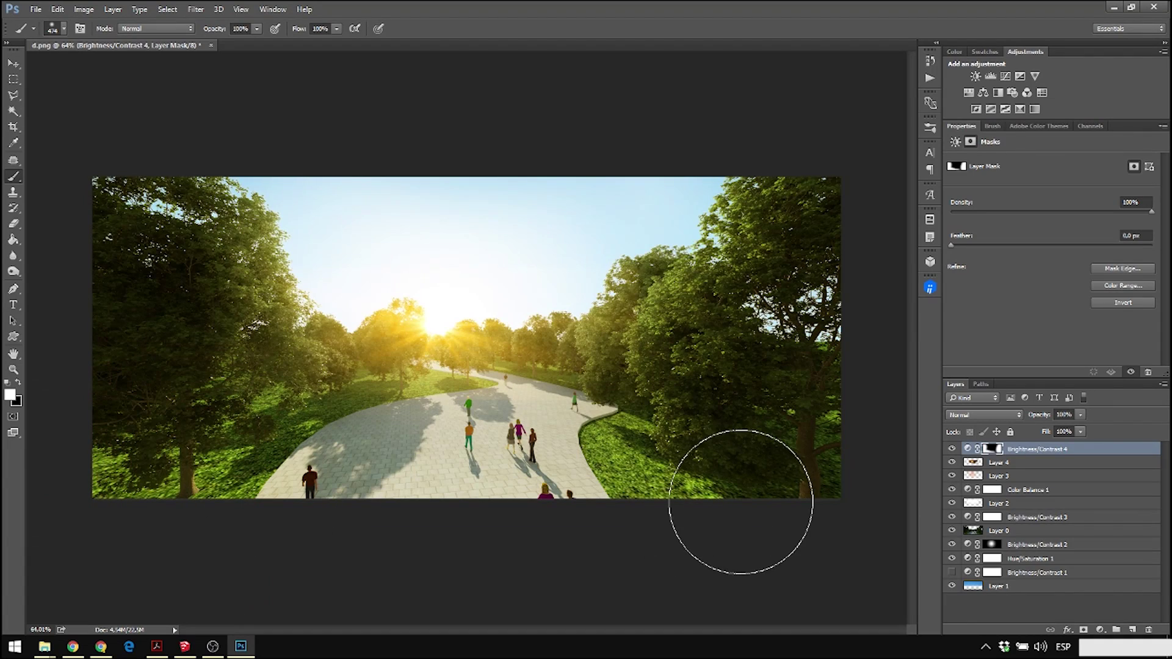
- Create a new empty layer above Brightness/Contrast 4 for painting with the Brush tool
click(13, 63)
click(1132, 630)
key(b)
- Try single brush dabs over the sun and horizon at 100% opacity, switching the foreground colour to white
click(404, 339)
key(ctrl+z)
key(x)
click(467, 346)
key(ctrl+z)
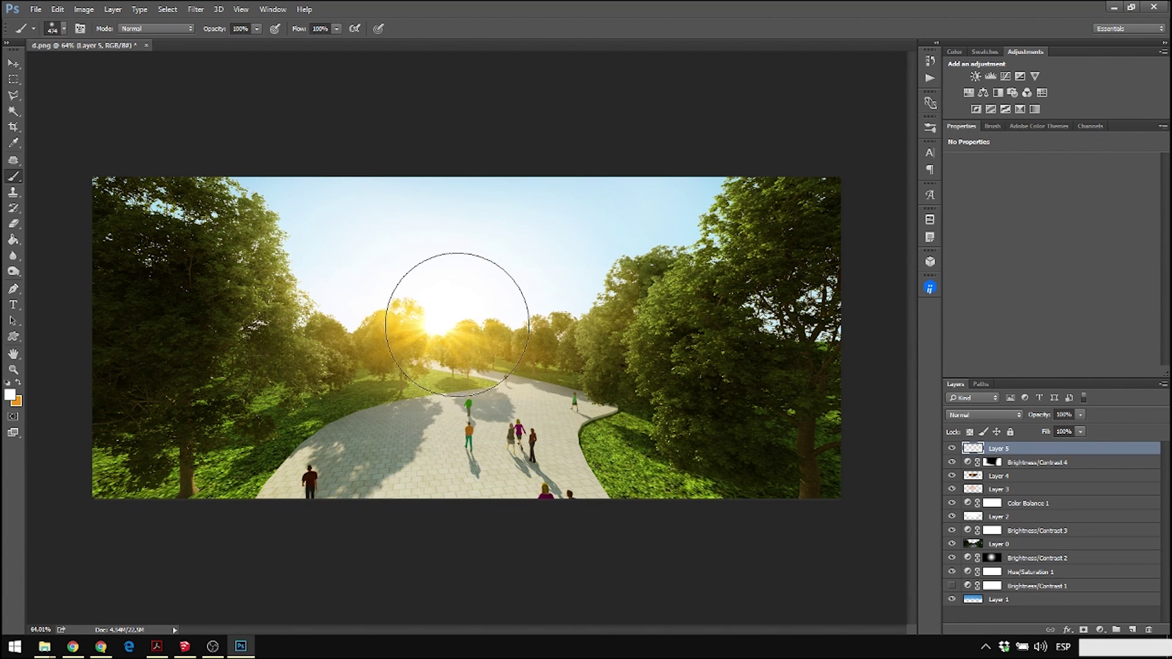
- Set the brush opacity to 10% and paint soft white haze over the distant trees right of the sun
key(1)
drag(428, 357, 692, 366)
key(ctrl+z)
key(bracketleft)
key(bracketleft)
mouse_move(531, 345)
mouse_down()
mouse_move(364, 344)
mouse_move(542, 342)
mouse_up()
- Reduce the brush size and extend the white haze along the distant tree line across the horizon
key(bracketleft)
key(bracketleft)
key(bracketleft)
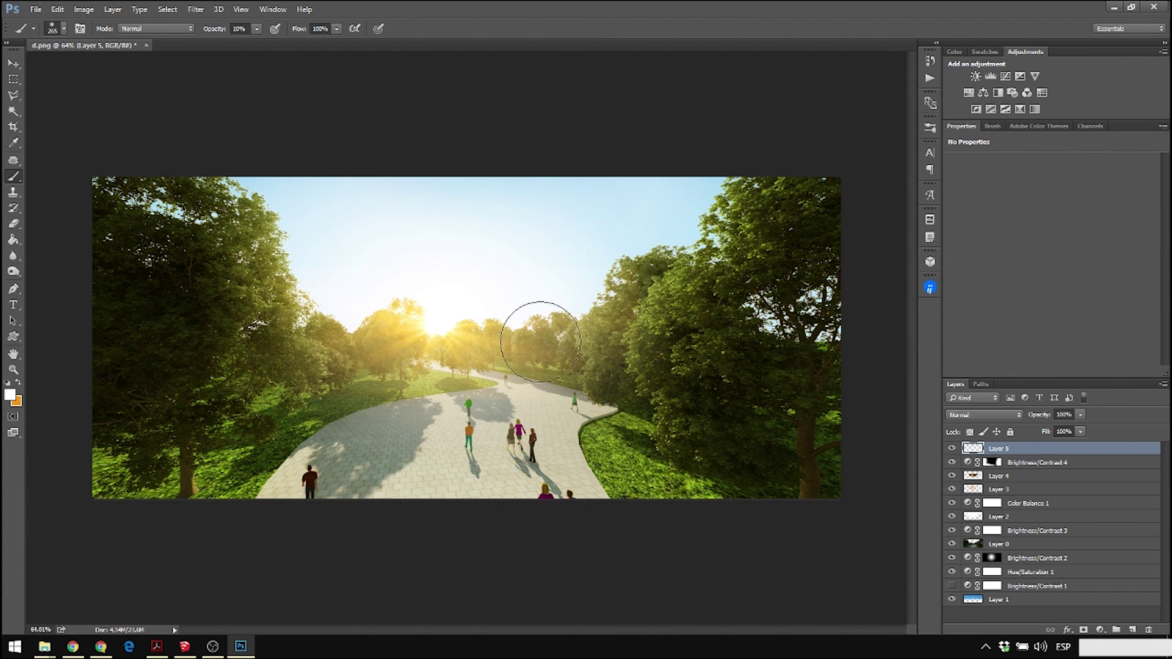
key(bracketleft)
key(bracketleft)
key(bracketleft)
key(bracketleft)
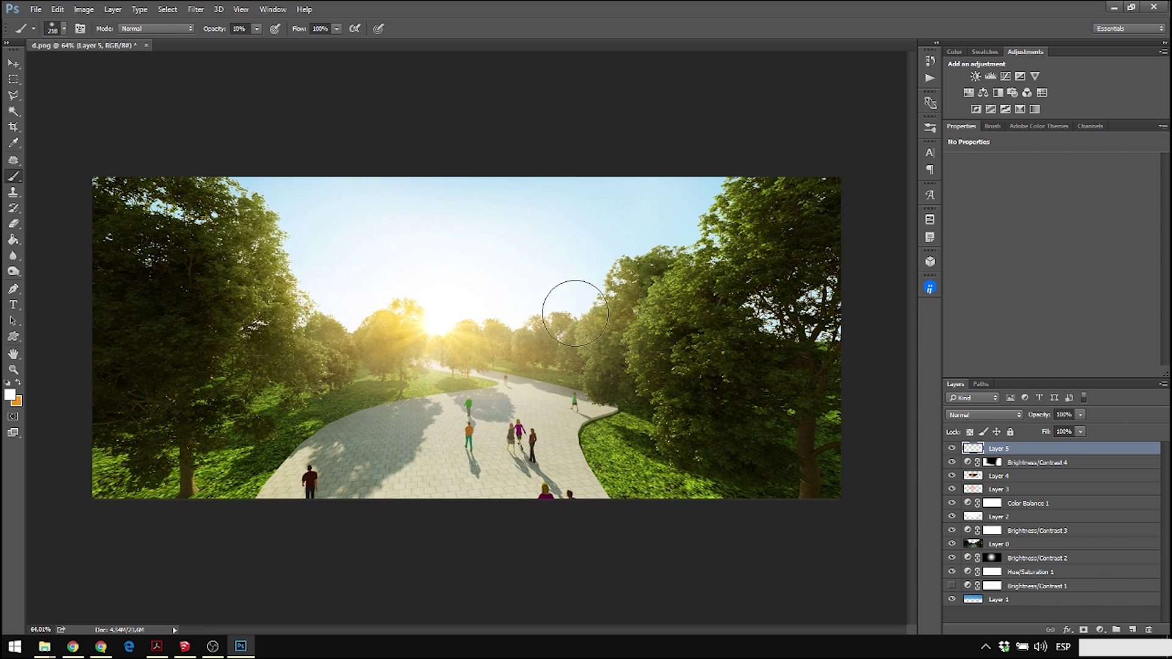
drag(576, 313, 310, 320)
alt+scroll(478, 386, down, 2)
alt+scroll(478, 387, up, 4)
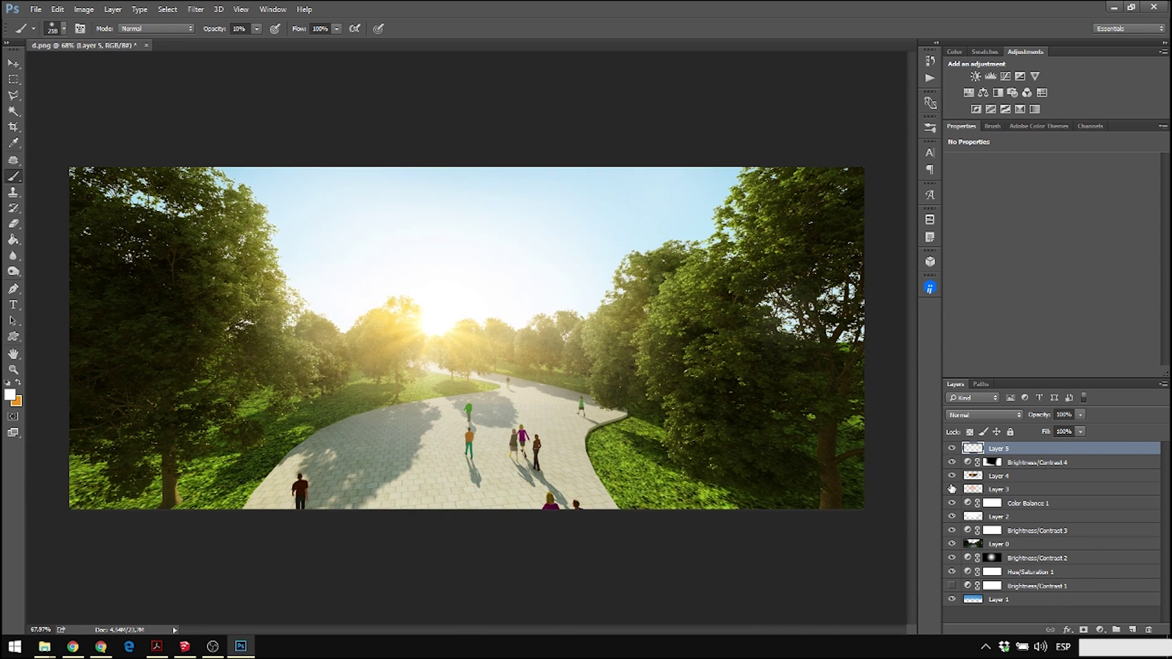
- Switch to black, enlarge the brush, and paint soft shading at 10% opacity over the trees and grass near the picture's edges
key(d)
alt+right_drag(351, 438, 337, 439)
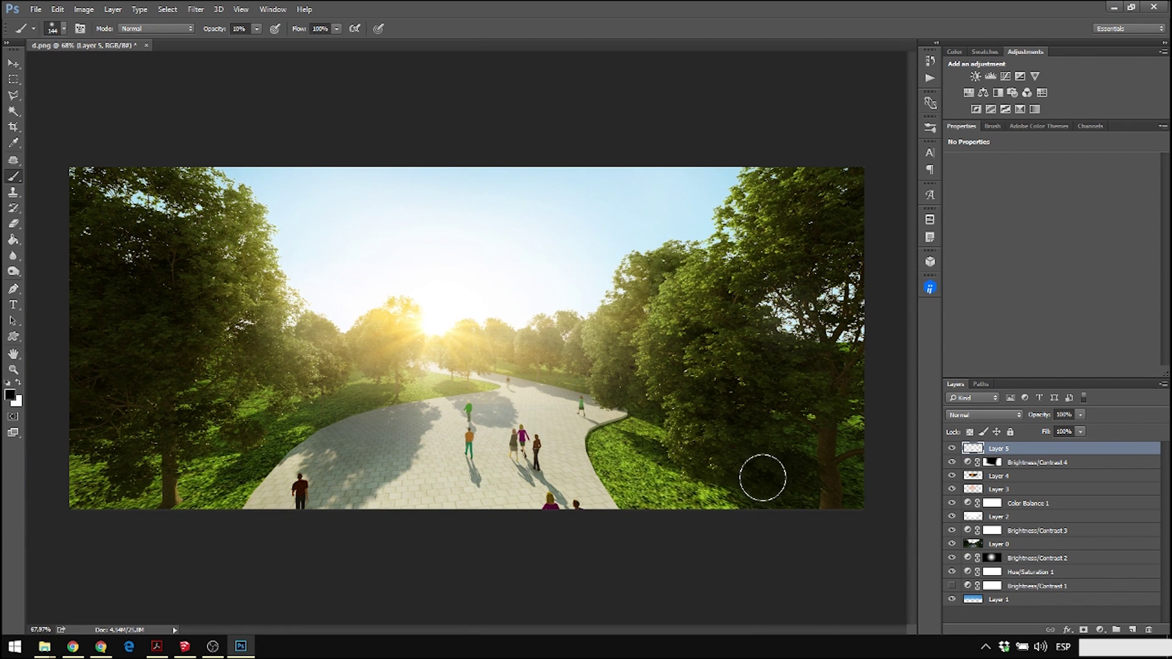
key(bracketright)
key(bracketright)
key(bracketright)
key(bracketright)
key(bracketright)
alt+scroll(348, 368, down, 2)
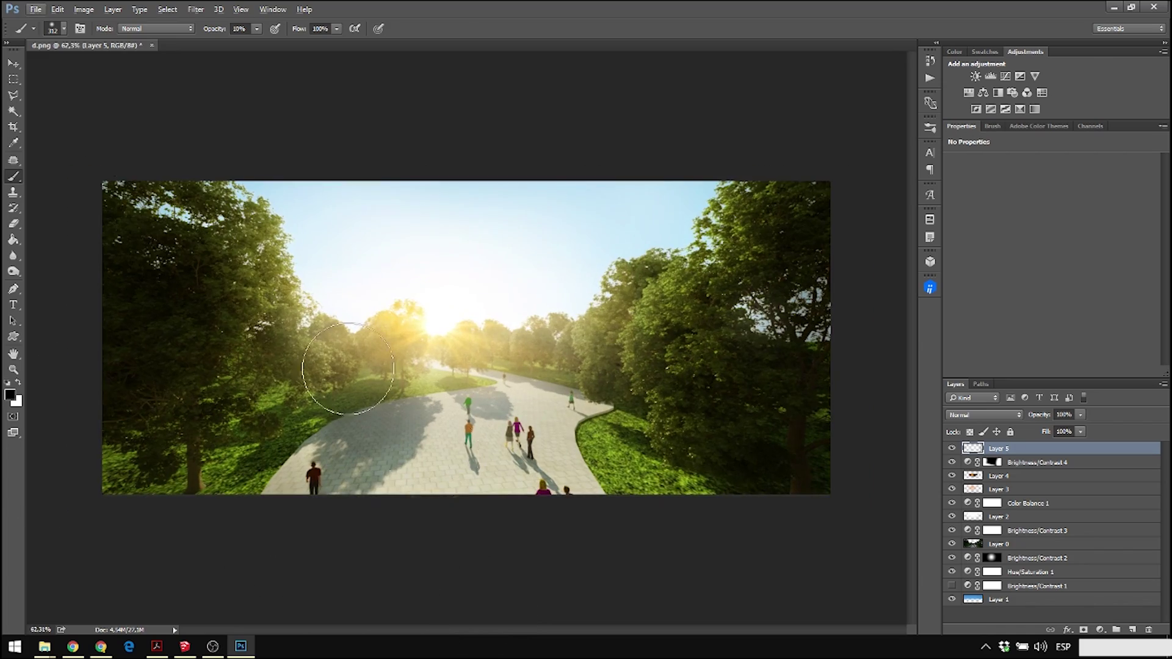
- Save the finished composite as a new image file
key(v)
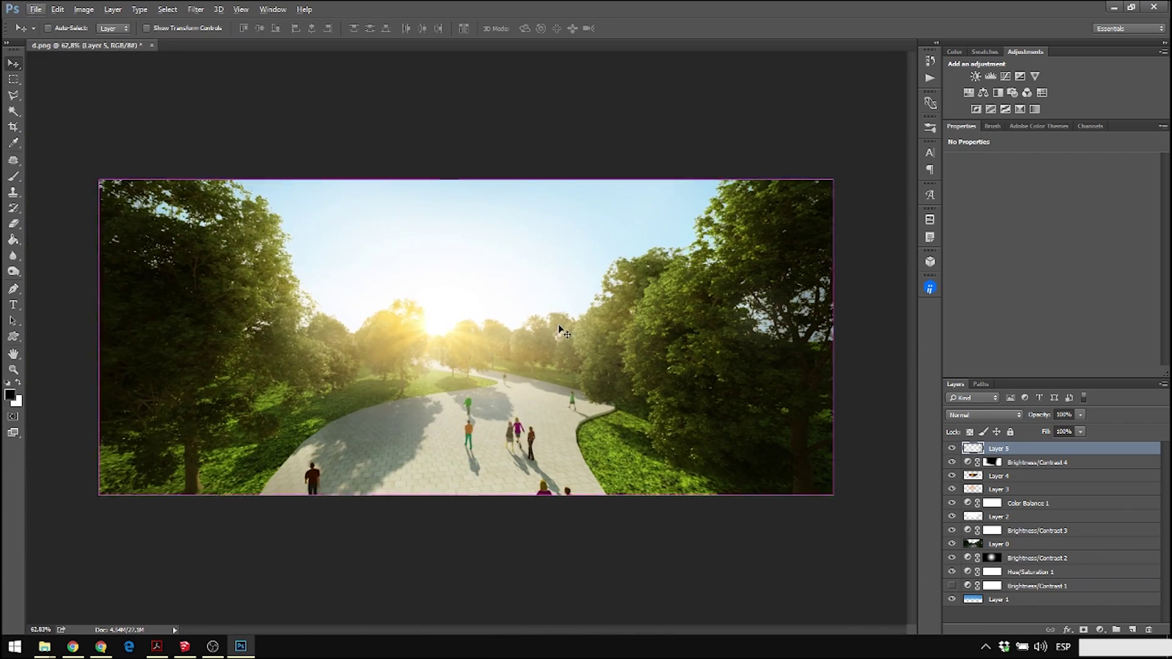
key(ctrl+shift+s)
click(339, 305)
click(245, 414)
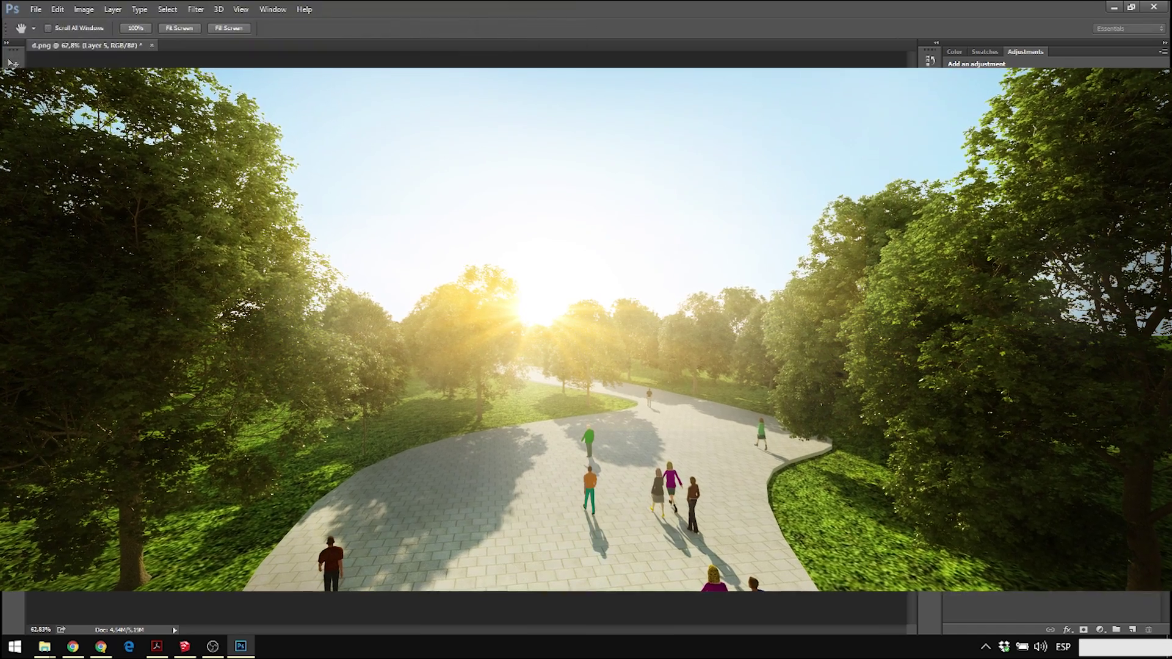